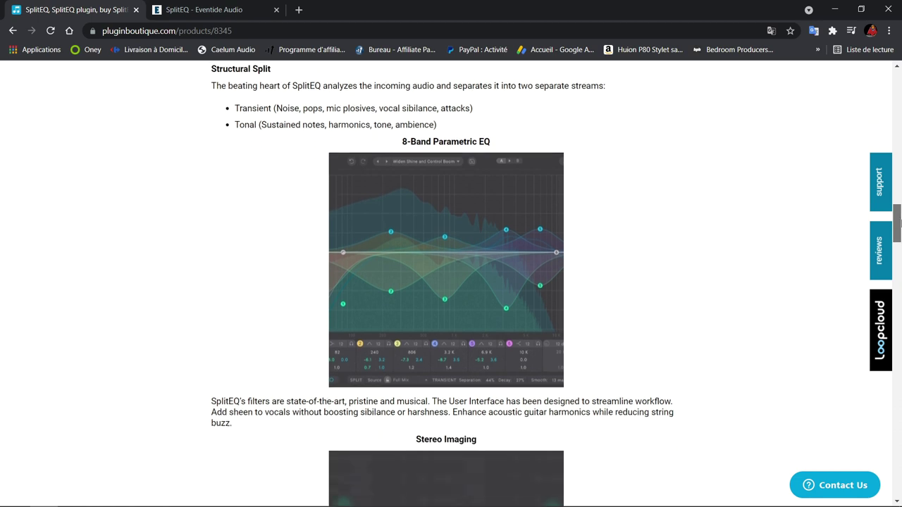
- Read the SplitEQ product page from the 8-Band Parametric EQ section through its applications, features and system requirements
scroll(442, 282, down, 3)
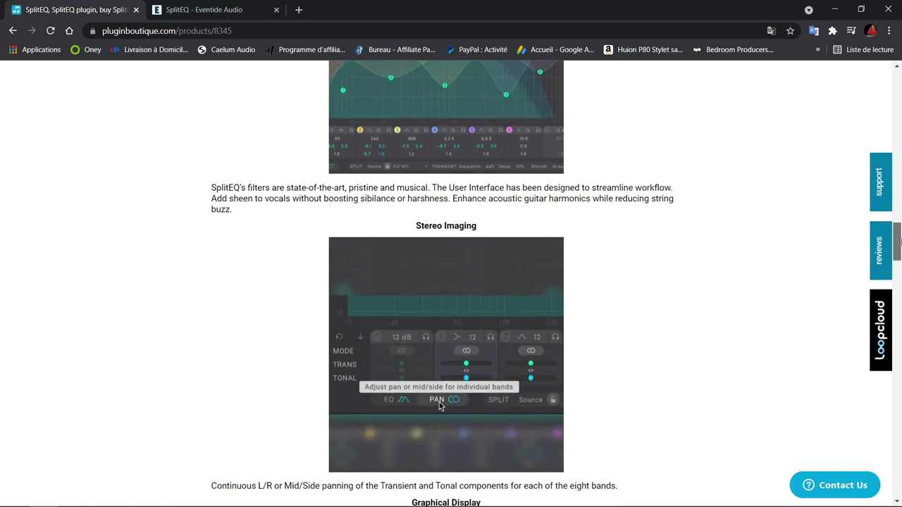
scroll(439, 188, down, 4)
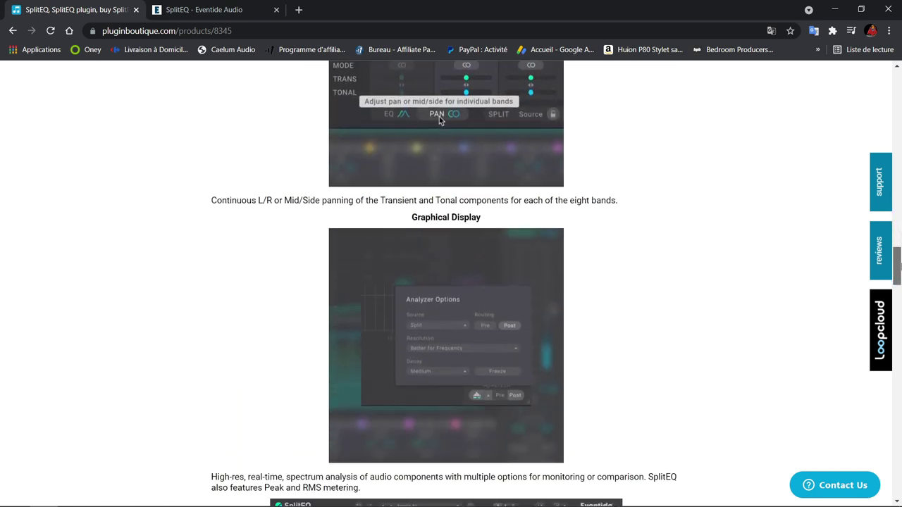
scroll(442, 282, down, 1)
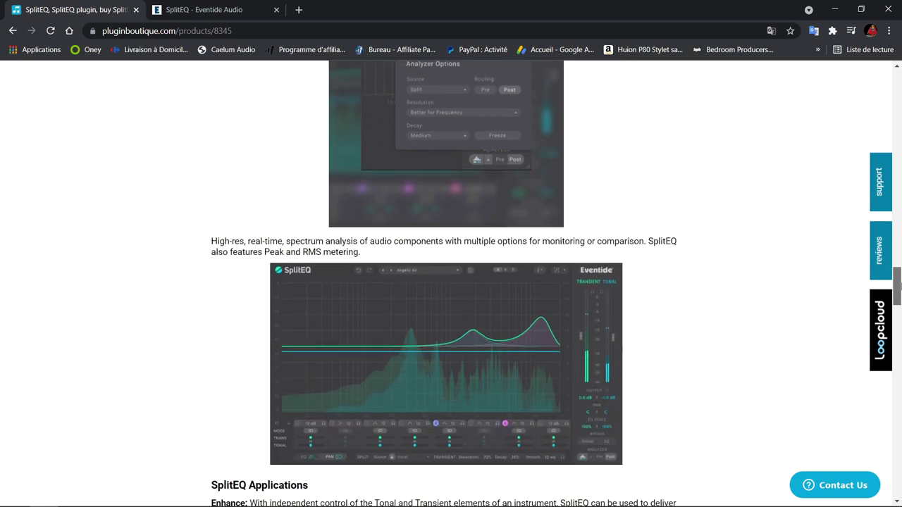
scroll(444, 281, down, 3)
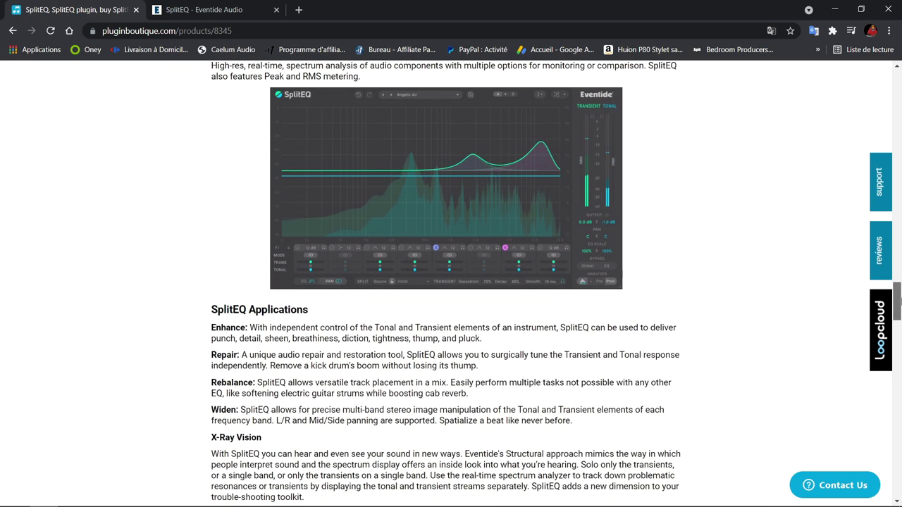
scroll(450, 282, down, 5)
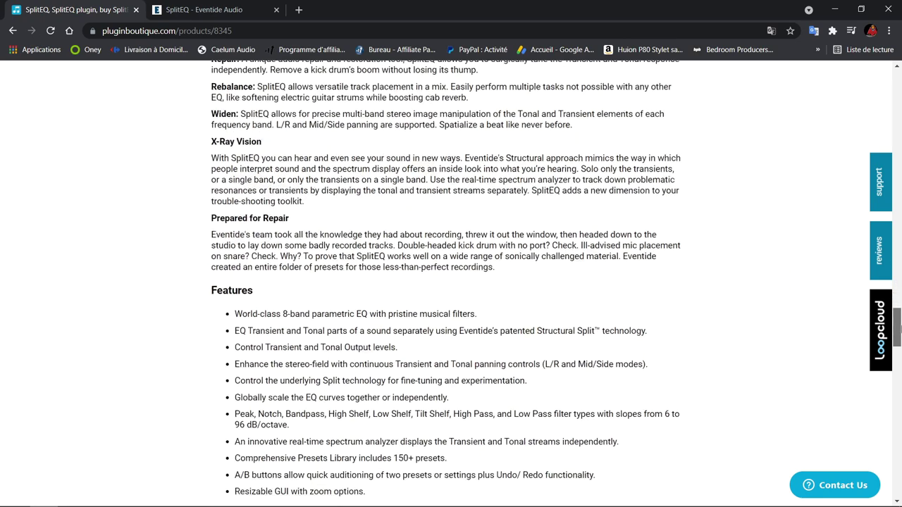
scroll(451, 282, down, 2)
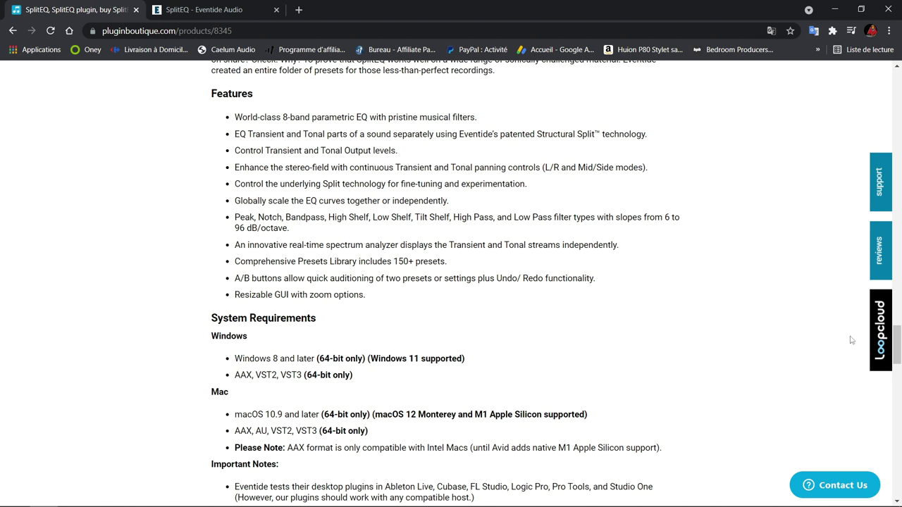
drag(899, 341, 898, 358)
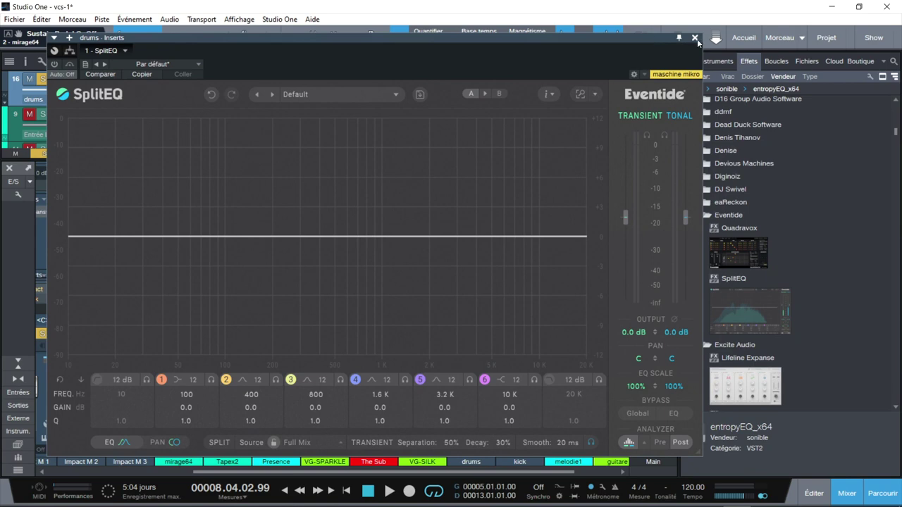
- Close the SplitEQ window, play the song's looped section to hear the mix, and stop playback
click(694, 38)
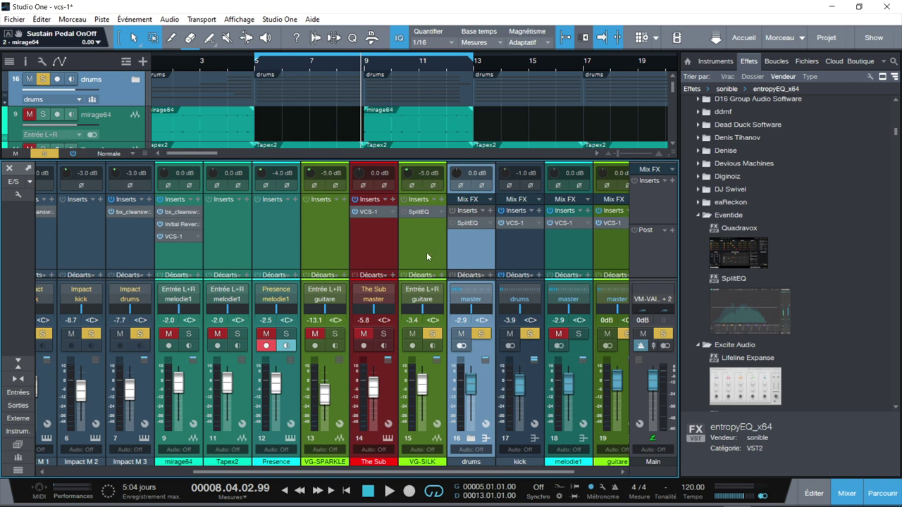
key(Home)
key(space)
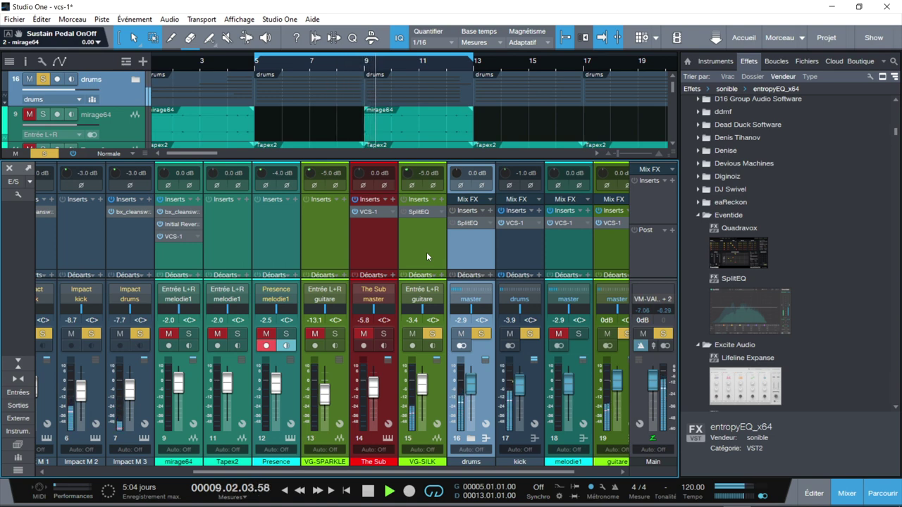
key(space)
- Reopen SplitEQ on the drums channel and look through its preset categories, including the Repair instrument subfolders
click(463, 223)
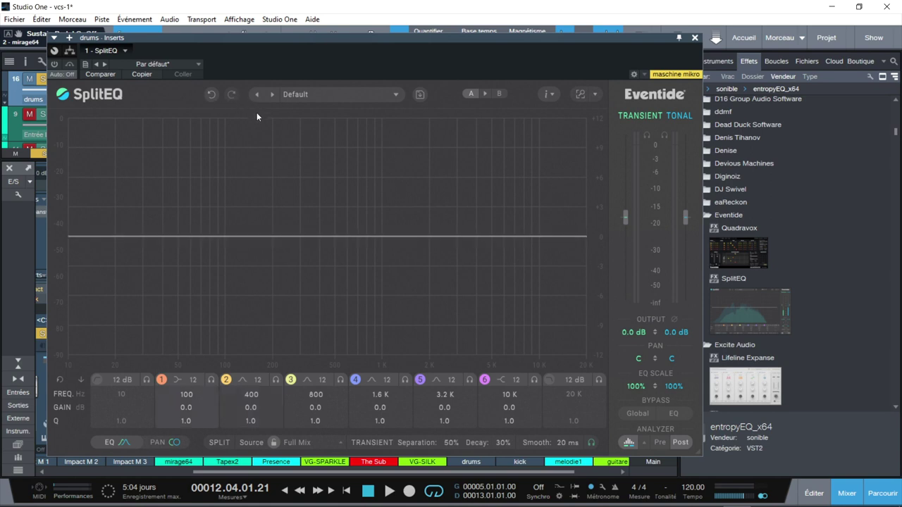
click(321, 96)
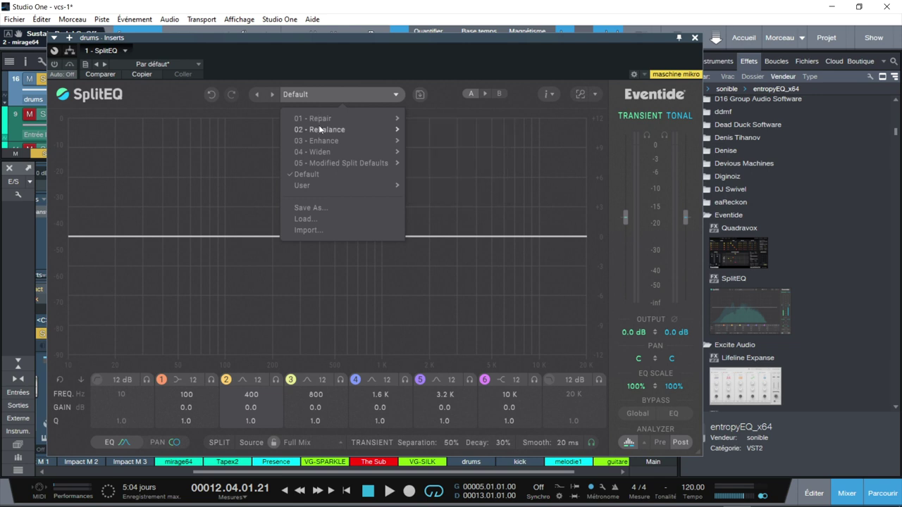
mouse_move(339, 119)
mouse_move(431, 122)
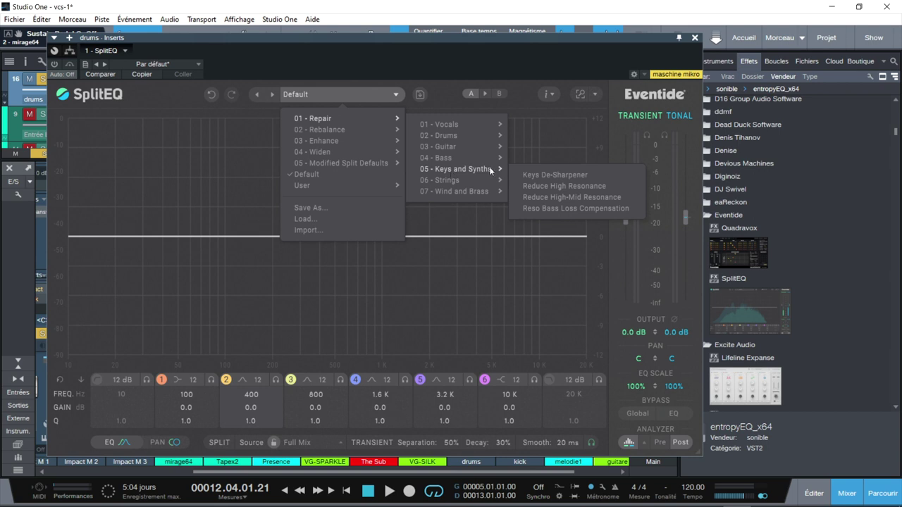
mouse_move(446, 184)
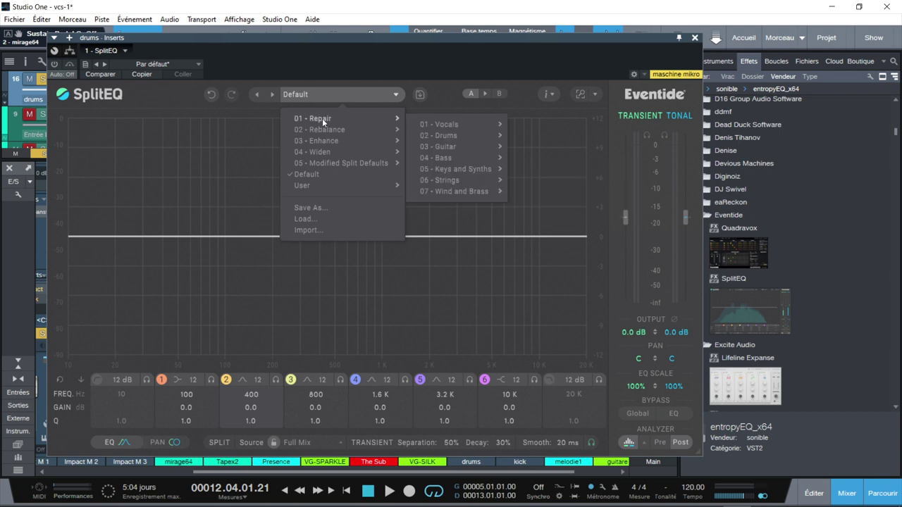
mouse_move(321, 143)
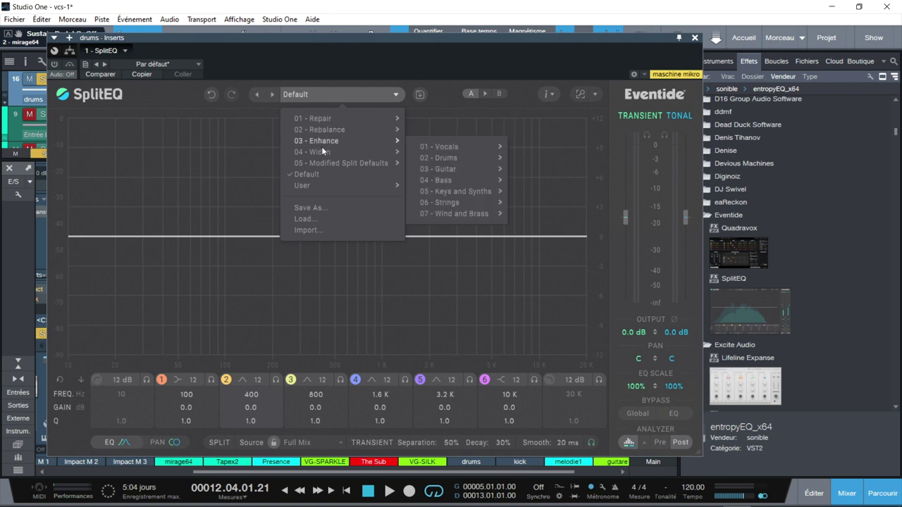
mouse_move(324, 165)
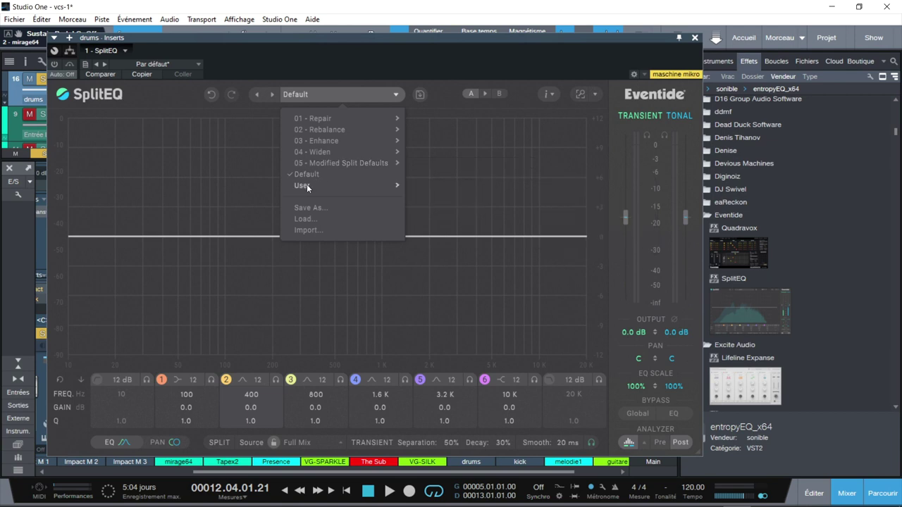
mouse_move(306, 189)
click(437, 100)
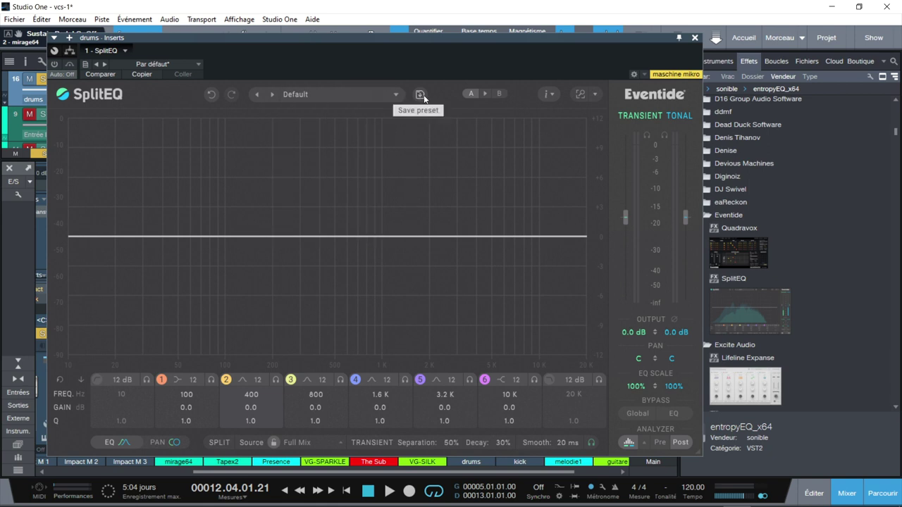
- Review SplitEQ's A/B comparison control and its help and settings options, keeping setting A active
click(489, 97)
click(470, 95)
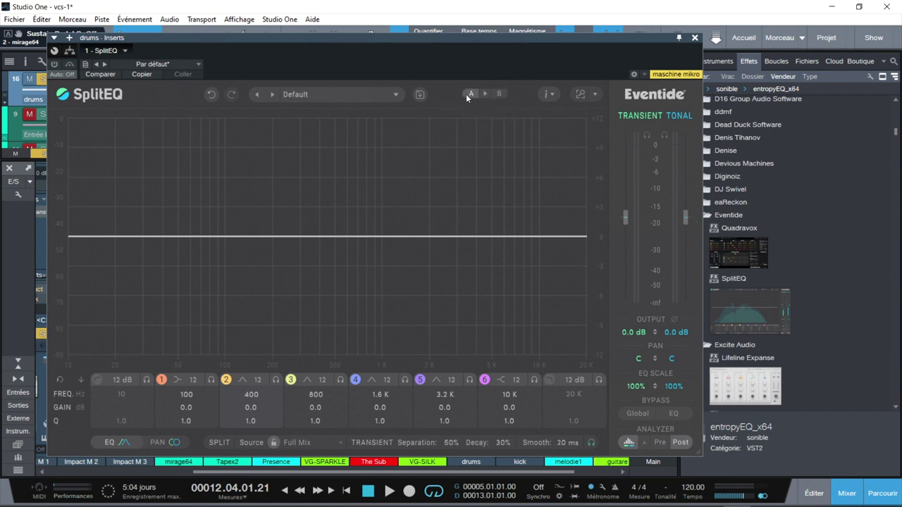
click(550, 95)
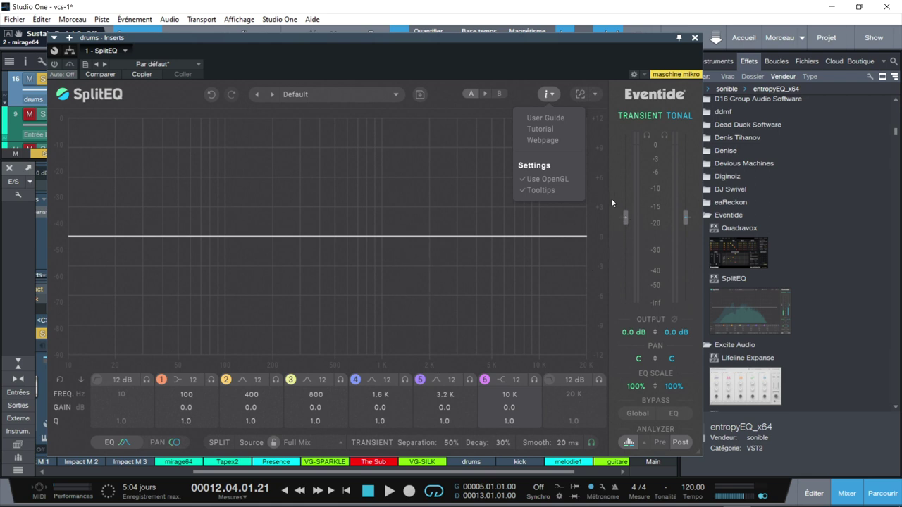
click(533, 96)
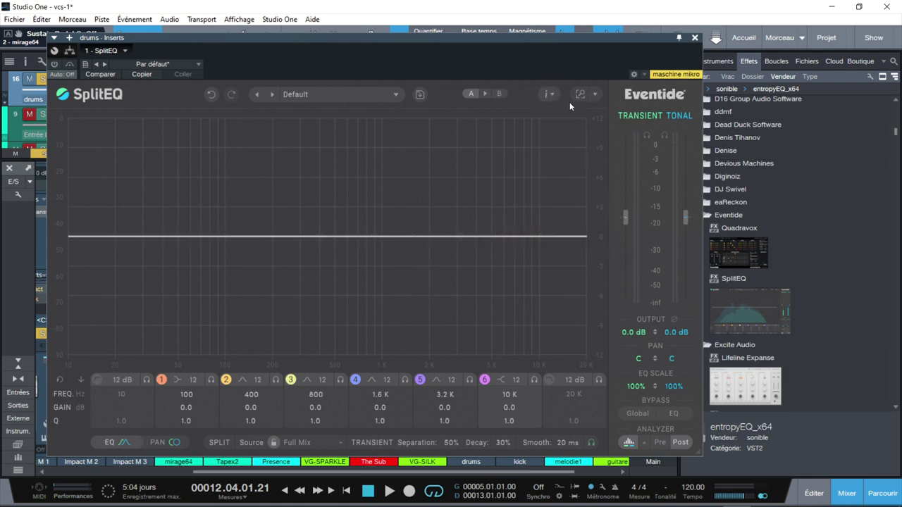
- Set the EQ graph's zoom to Full and review the other available zoom ranges
click(594, 95)
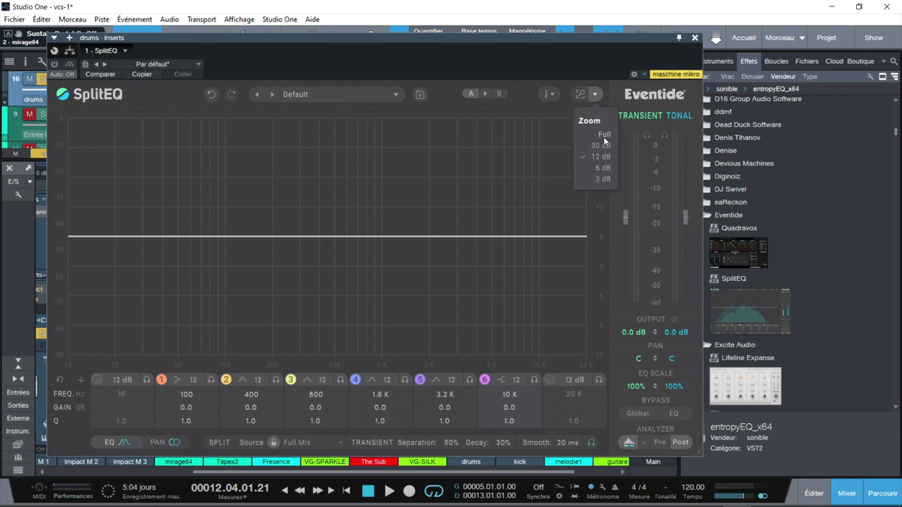
click(604, 134)
click(594, 95)
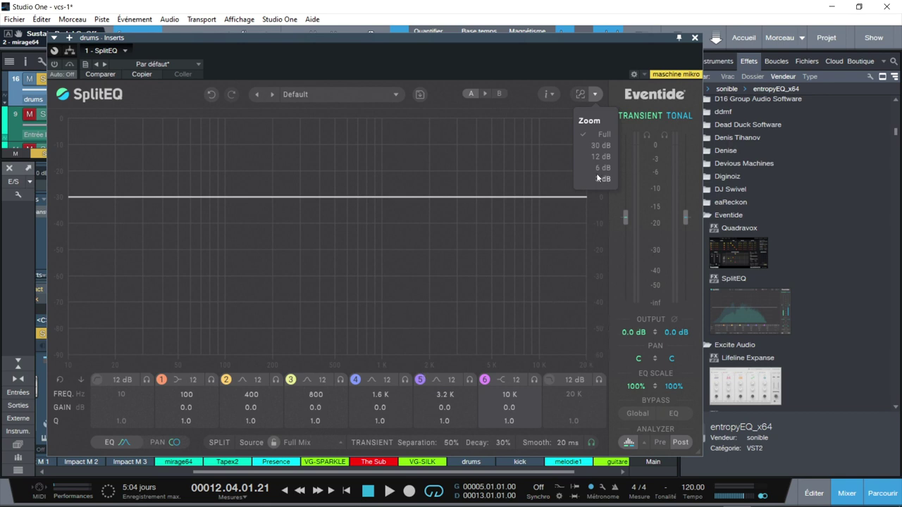
click(658, 110)
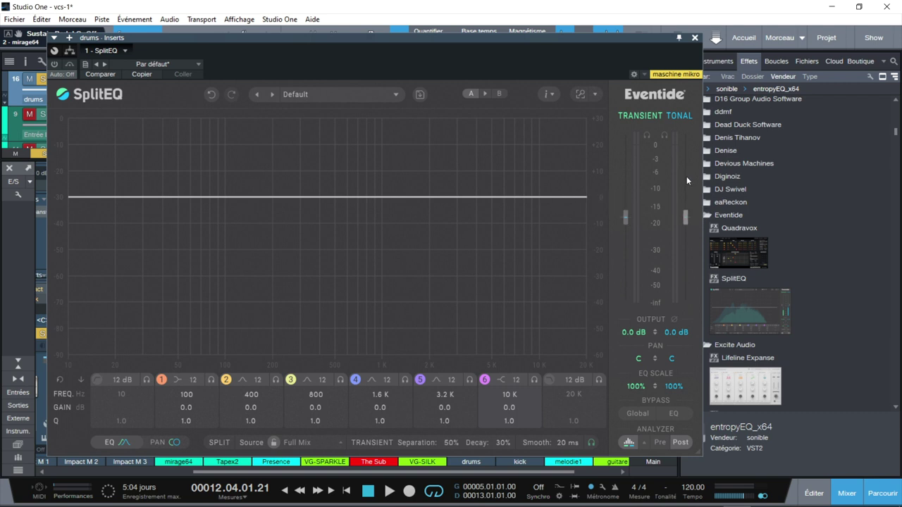
- Try soloing the transient and tonal streams, and set their output levels to 0.4 dB and 1.8 dB
click(645, 136)
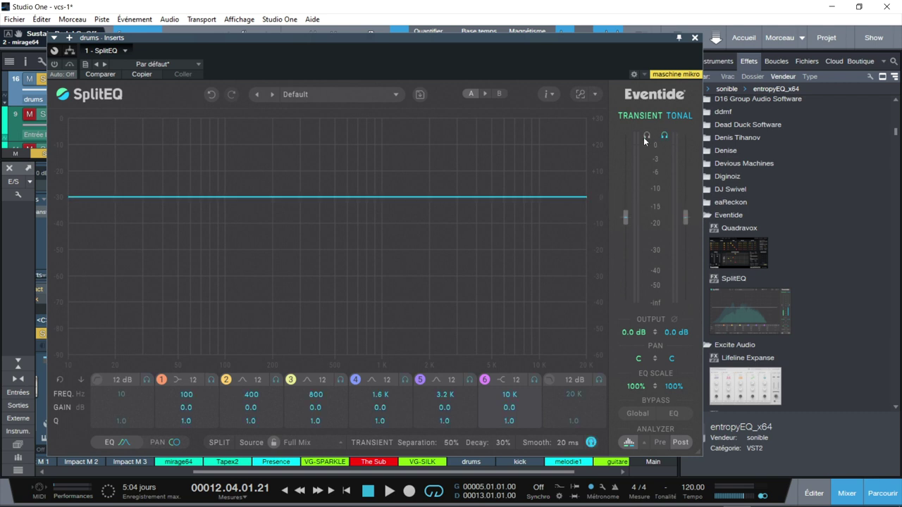
click(665, 136)
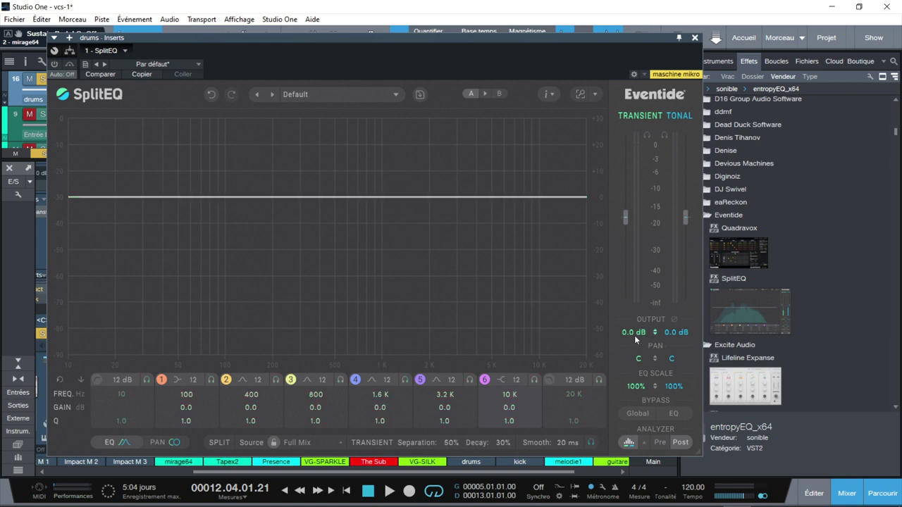
mouse_move(686, 222)
mouse_down()
mouse_move(688, 190)
mouse_move(688, 244)
mouse_move(687, 202)
mouse_move(685, 217)
mouse_up()
mouse_move(677, 334)
mouse_down()
mouse_move(673, 311)
mouse_move(673, 328)
mouse_move(631, 316)
mouse_move(637, 333)
mouse_move(651, 316)
mouse_move(652, 340)
mouse_move(657, 316)
mouse_move(659, 332)
mouse_up()
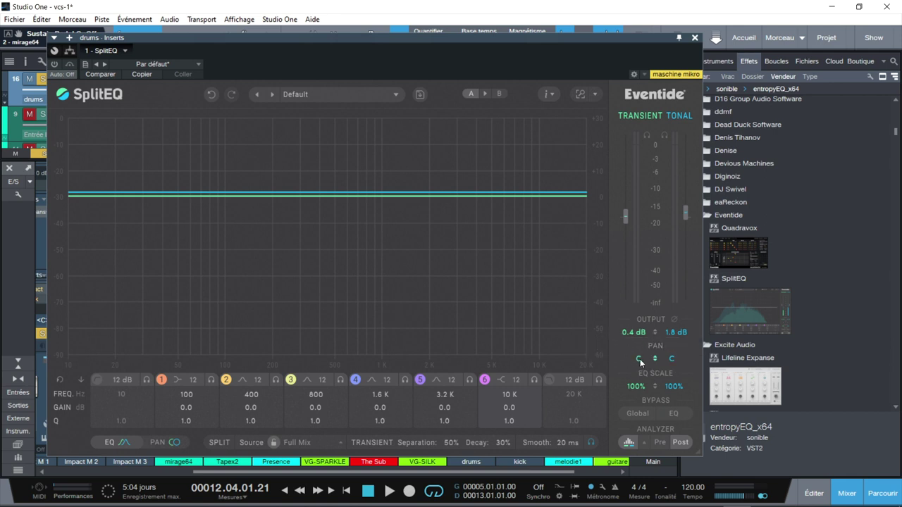
click(661, 401)
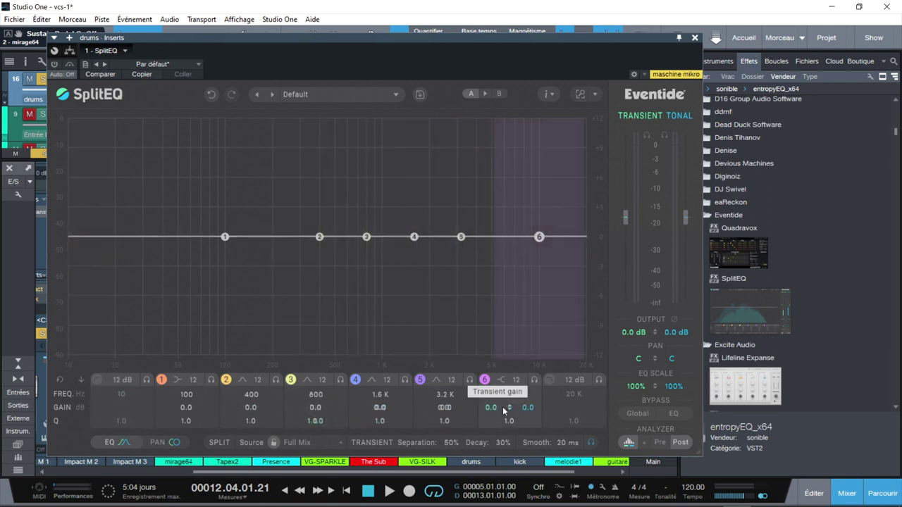
- Show the panning controls of the EQ bands and try Mid/Side mode on bands 1 to 5
click(109, 443)
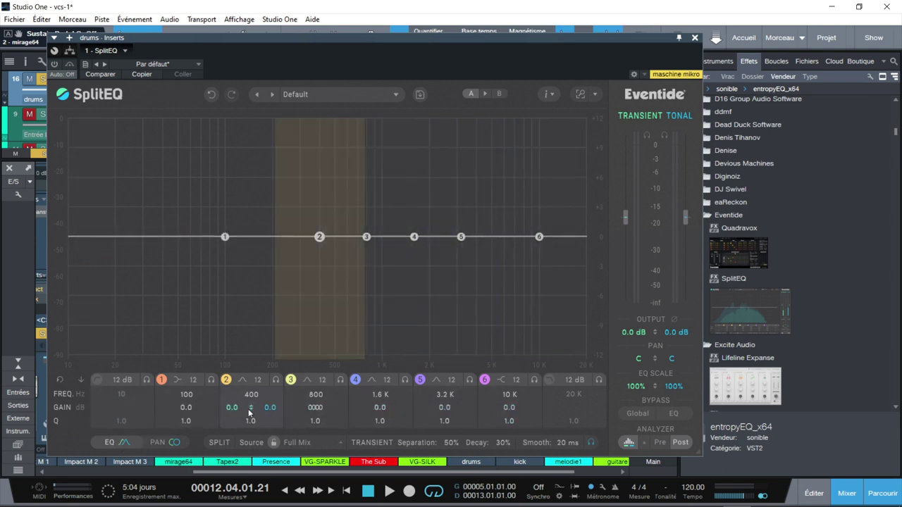
click(158, 446)
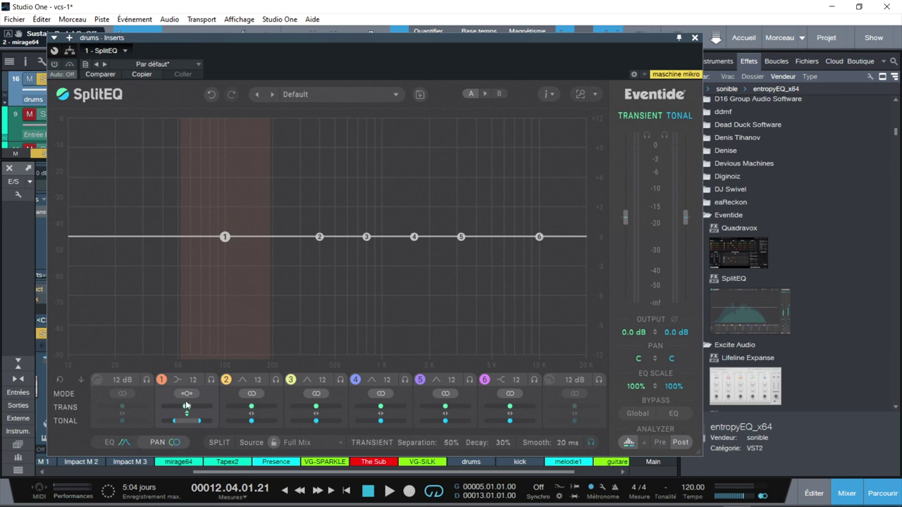
click(254, 393)
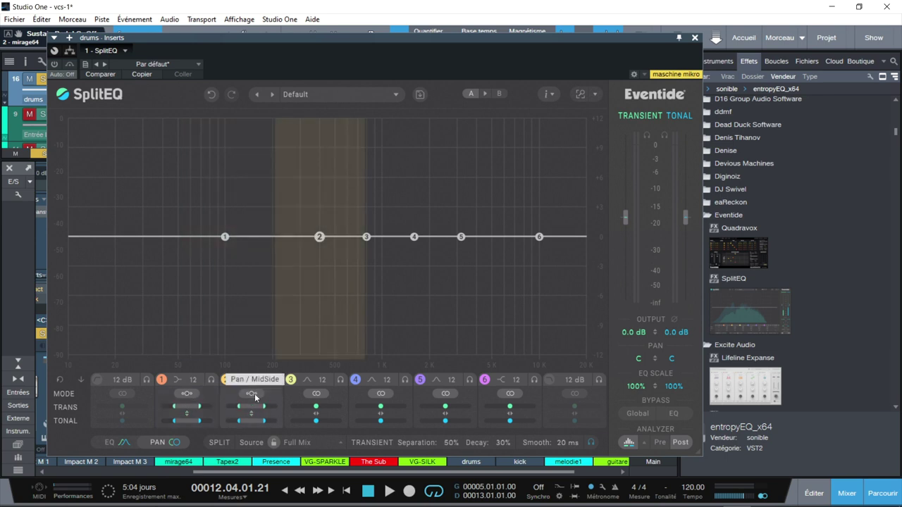
click(316, 394)
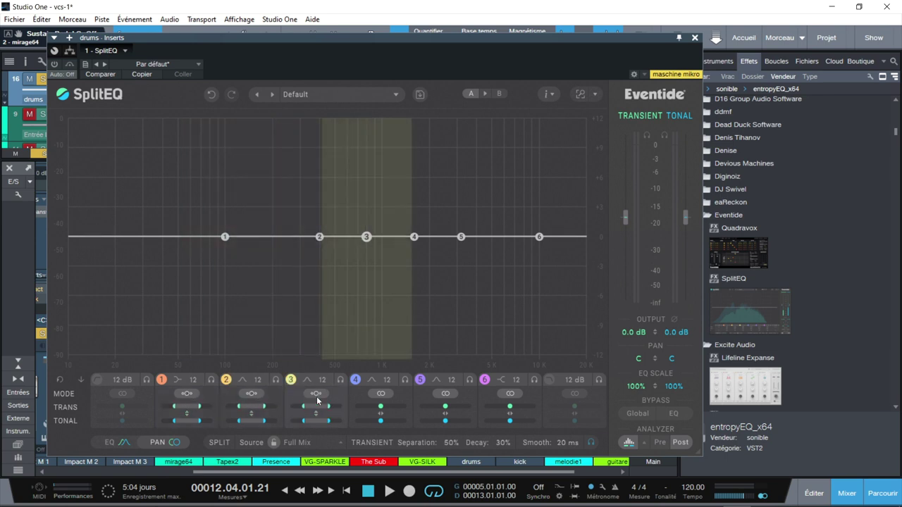
click(382, 395)
click(444, 394)
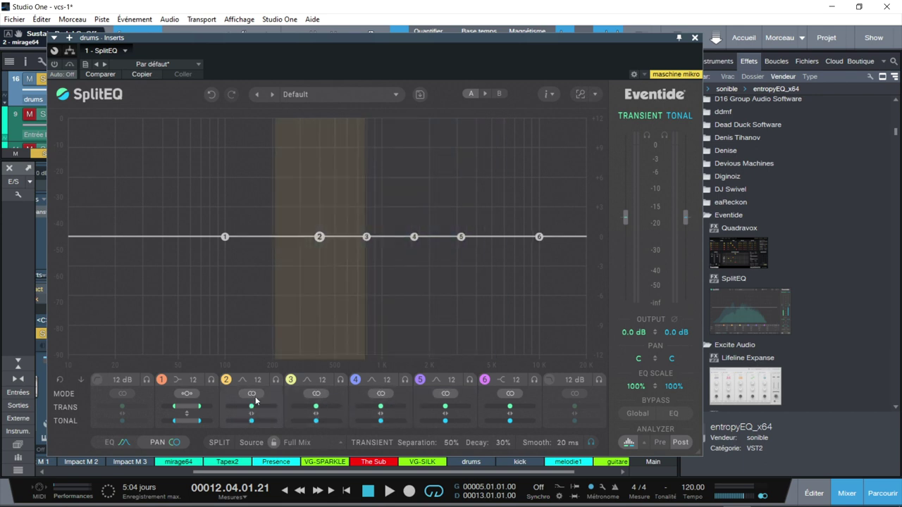
- Look through the filter types available for each of EQ bands 1 to 6
click(180, 382)
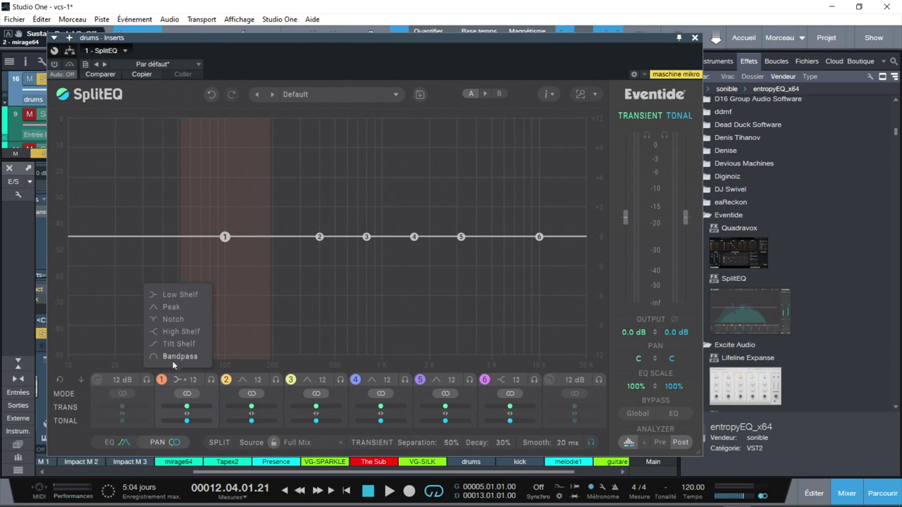
click(245, 381)
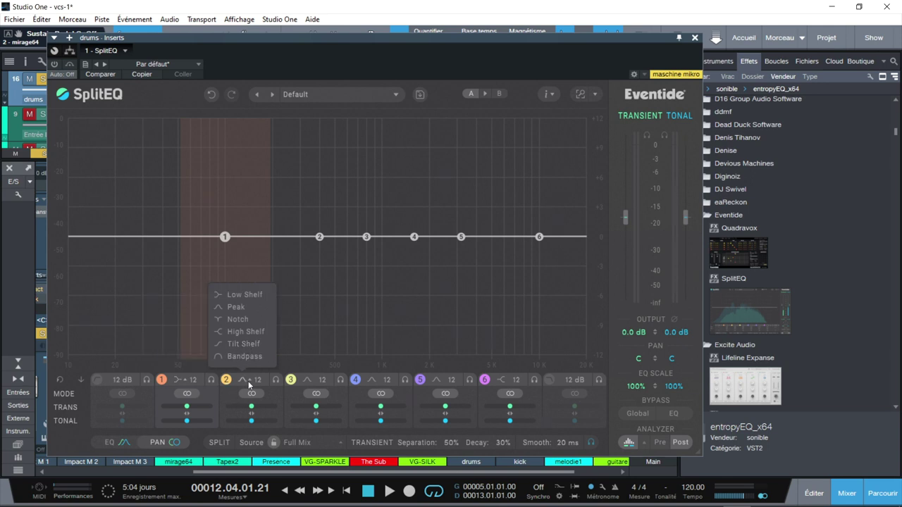
click(316, 385)
click(368, 384)
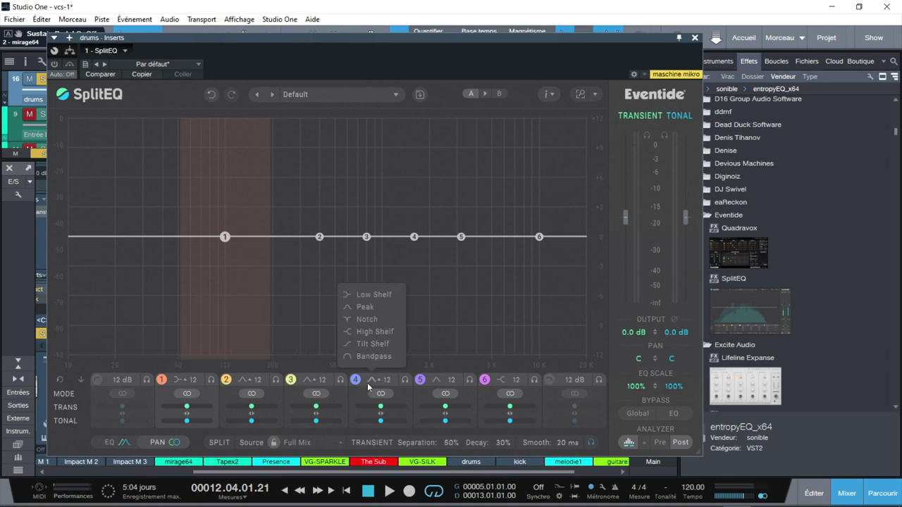
click(438, 382)
click(501, 381)
- Enable the low-pass filter band at 20 kHz
click(550, 380)
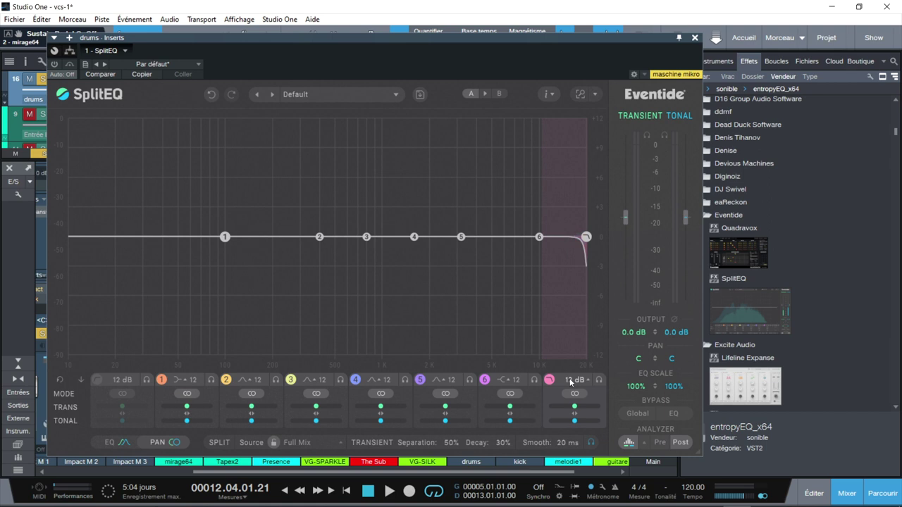
- Try a 96 dB/oct slope and a lower cutoff on the low-pass band, switching the band off and on
click(571, 381)
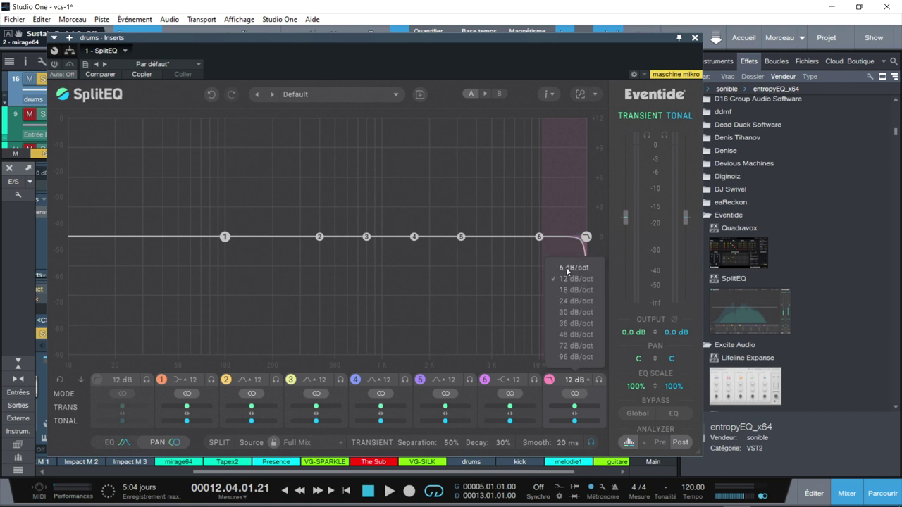
click(565, 357)
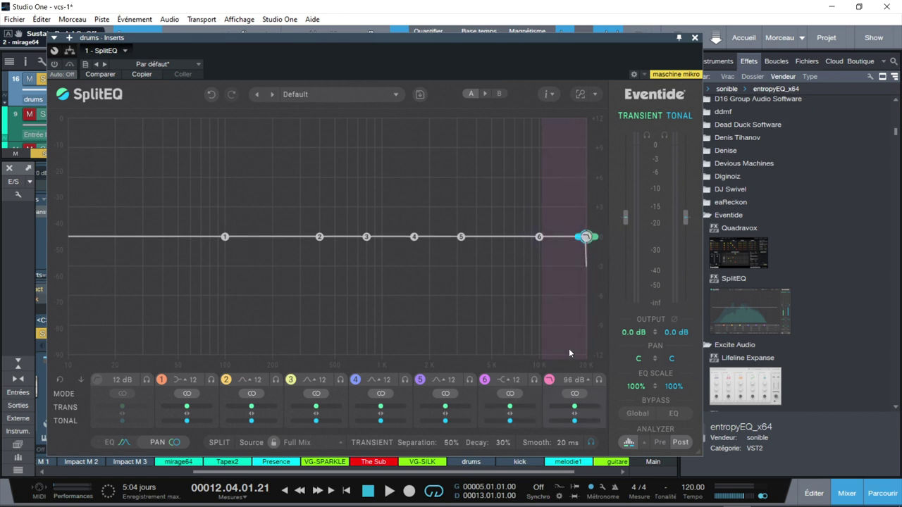
drag(586, 237, 565, 239)
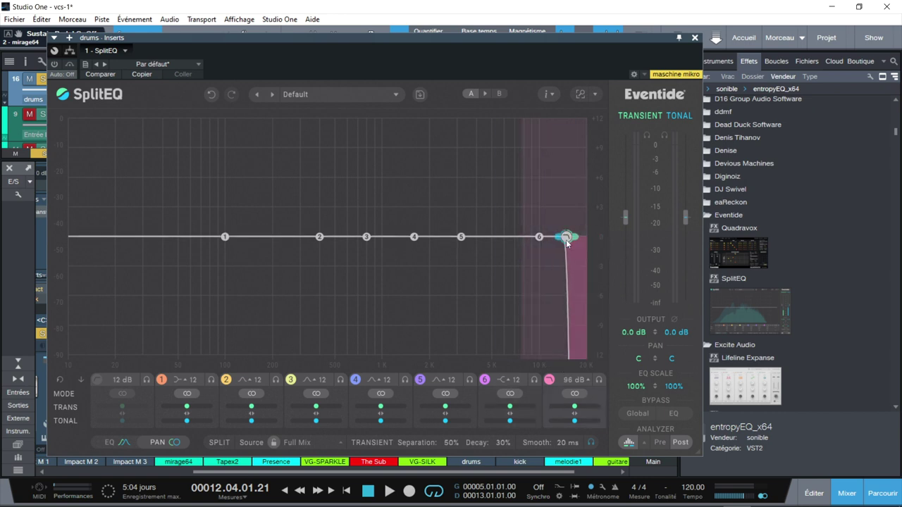
click(550, 380)
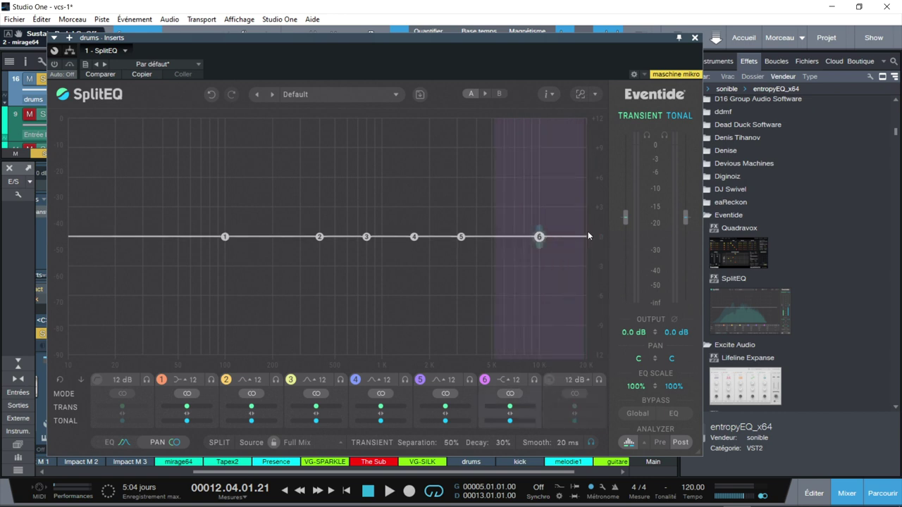
click(550, 379)
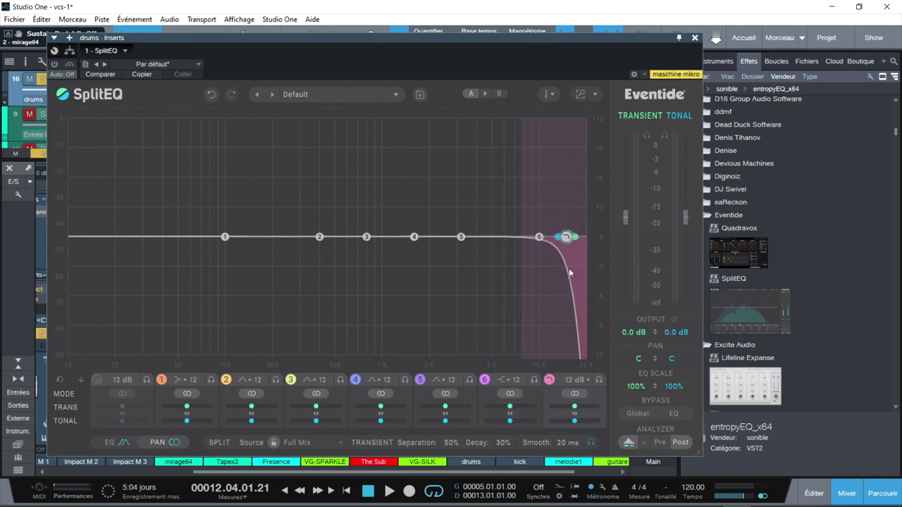
- Close and reopen SplitEQ on the drums bus, then disable the low-pass band during playback
key(Escape)
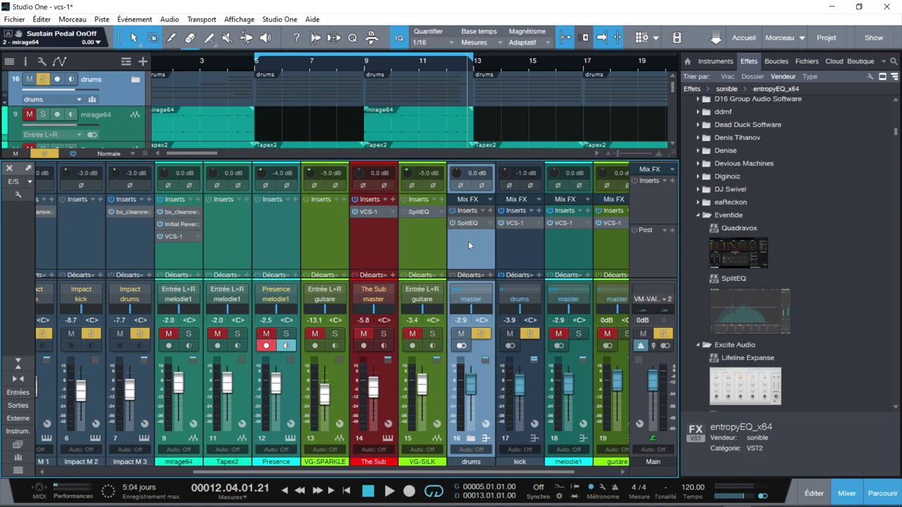
click(468, 223)
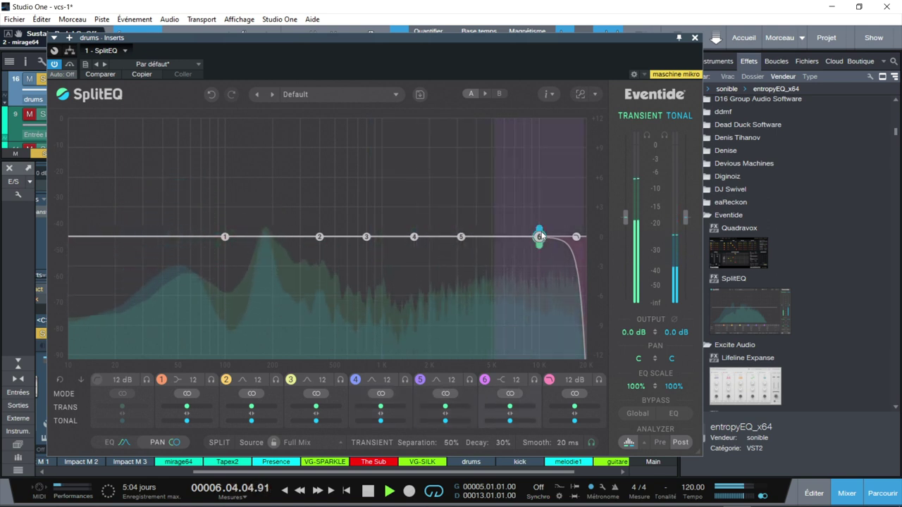
click(577, 237)
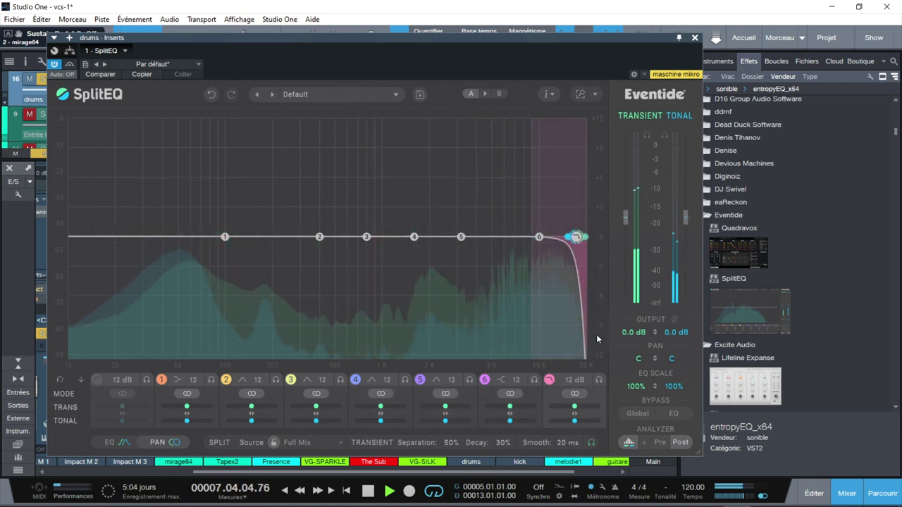
click(549, 380)
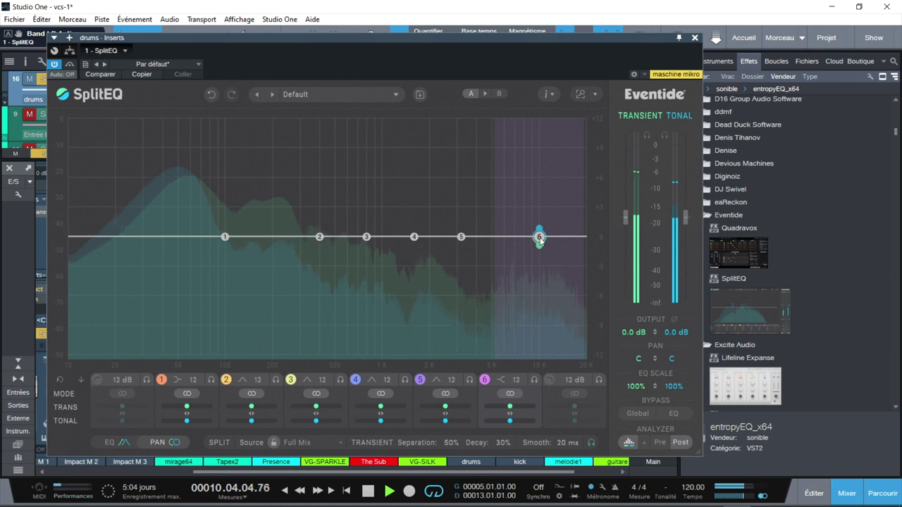
- Boost band 6 by 3.6 dB at 6.4 kHz and move band 5 to 2.8 kHz with 0.1 dB gain
drag(539, 239, 507, 198)
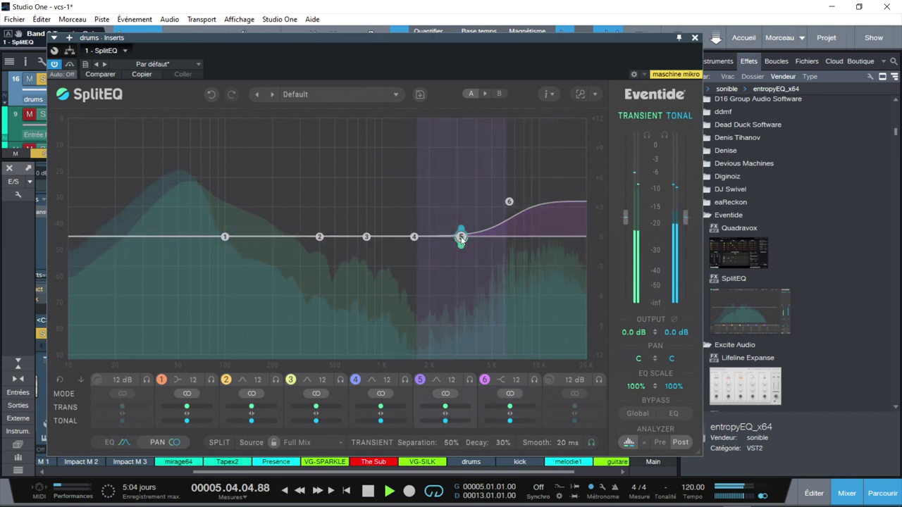
mouse_move(460, 237)
mouse_down()
mouse_move(407, 193)
mouse_move(429, 161)
mouse_move(453, 243)
mouse_up()
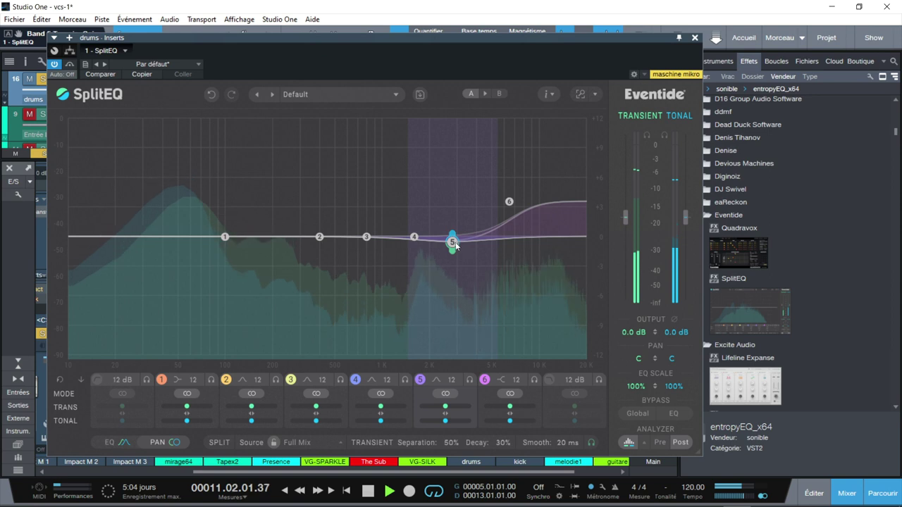
drag(454, 251, 452, 238)
- Cut band 4 by 3.4 dB at 1.1 kHz and boost band 2 by 2.6 dB at 260 Hz
click(413, 236)
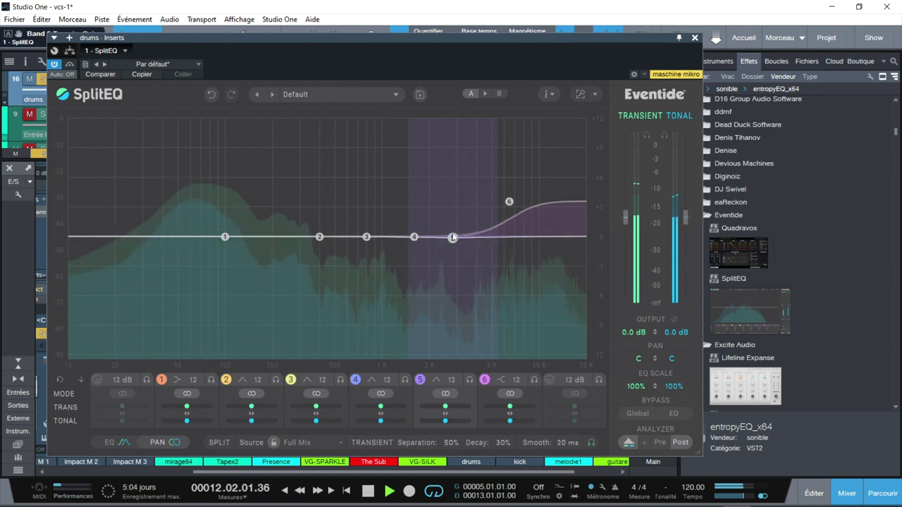
drag(413, 237, 387, 270)
drag(319, 237, 290, 211)
- Show the numeric EQ parameters of the bands and set band 2's Q to 1.2
click(117, 443)
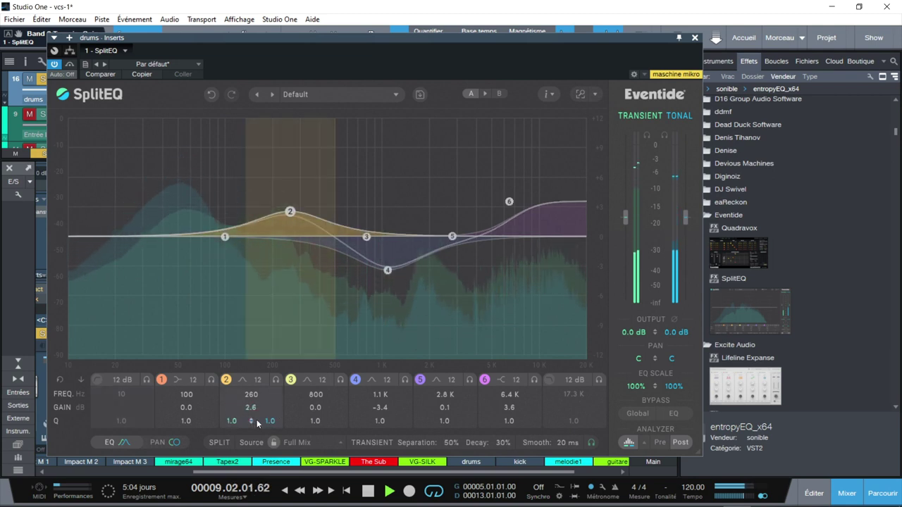
scroll(251, 421, up, 3)
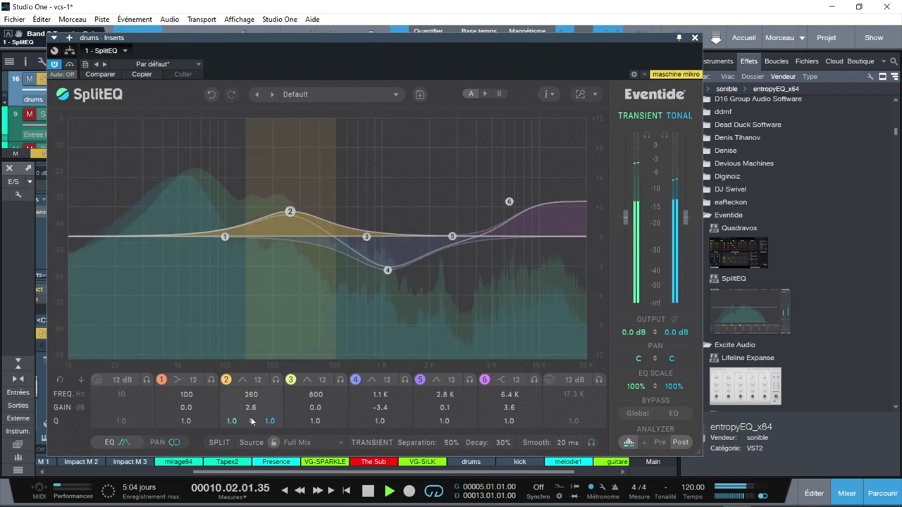
scroll(251, 421, down, 10)
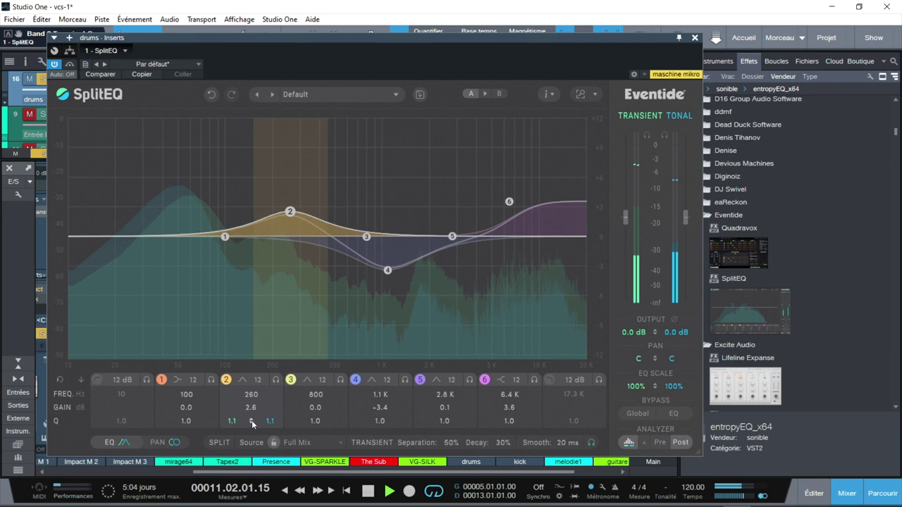
scroll(250, 421, up, 10)
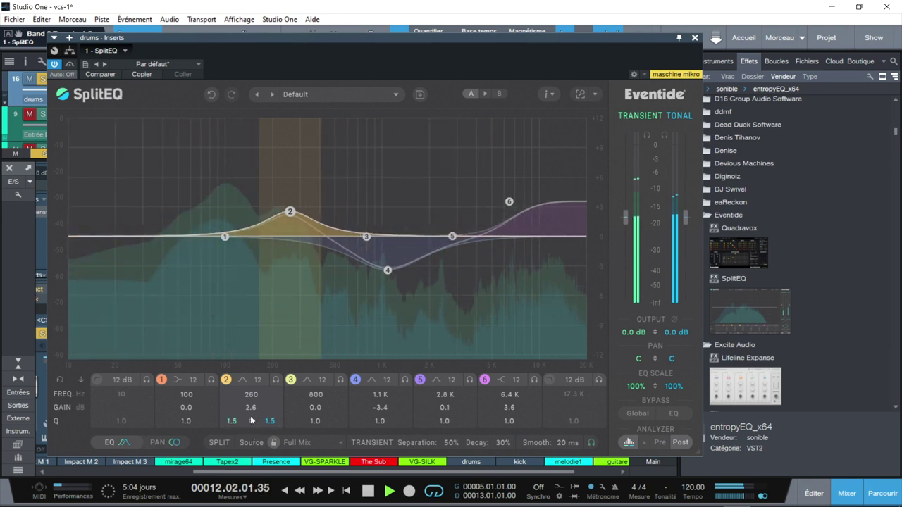
scroll(251, 421, down, 2)
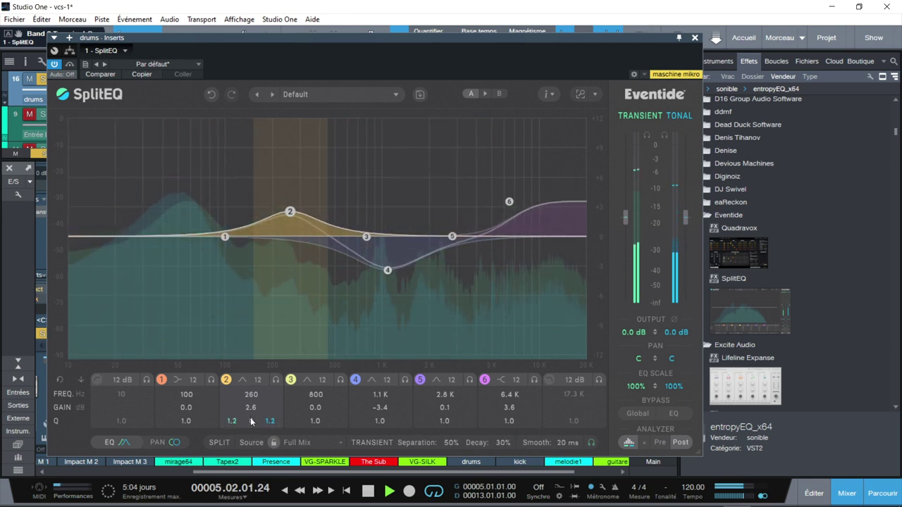
scroll(253, 400, down, 5)
- Set band 2's frequency to 436 Hz and its gain to 2.8 dB using the numeric parameters
scroll(253, 398, up, 12)
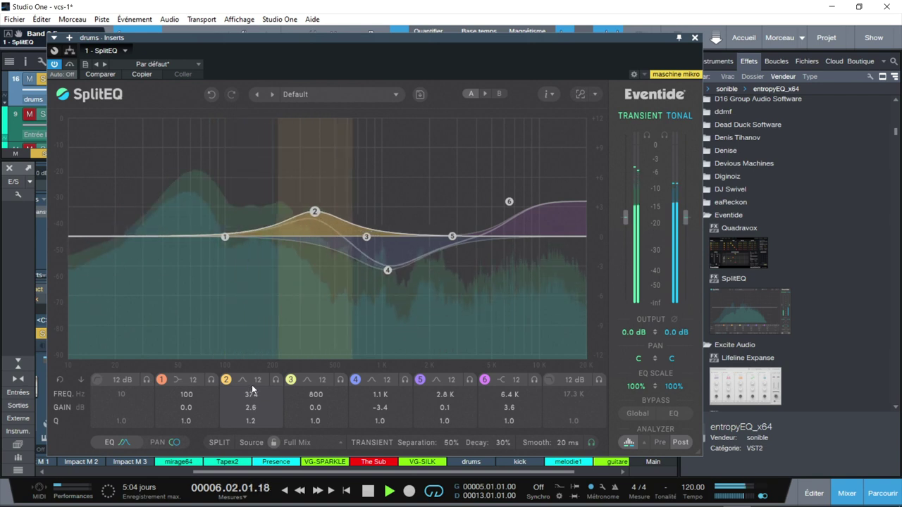
scroll(253, 398, down, 7)
scroll(254, 396, up, 9)
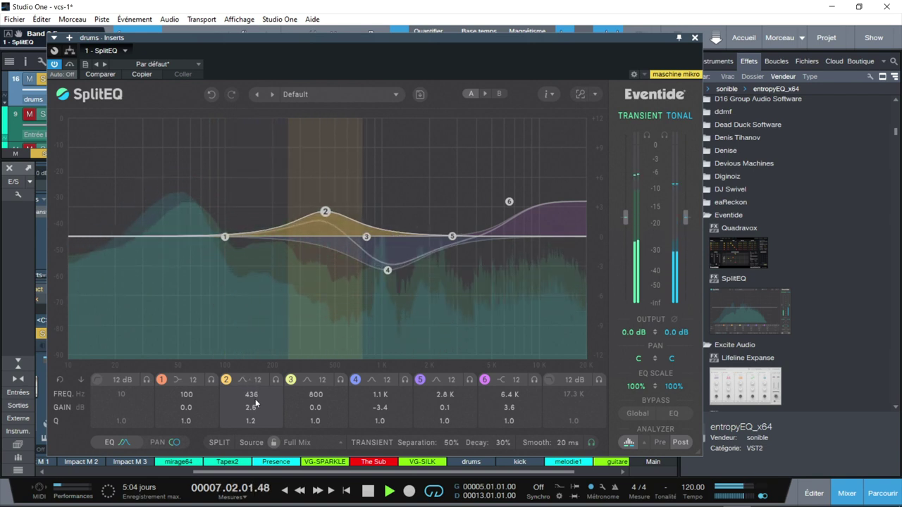
scroll(252, 408, up, 7)
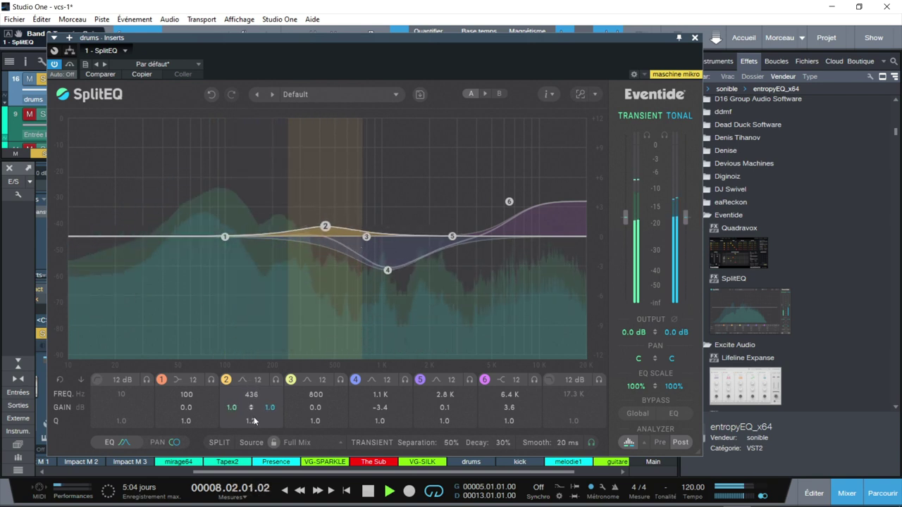
mouse_move(254, 394)
mouse_down()
mouse_move(253, 356)
mouse_move(263, 460)
mouse_move(255, 410)
mouse_up()
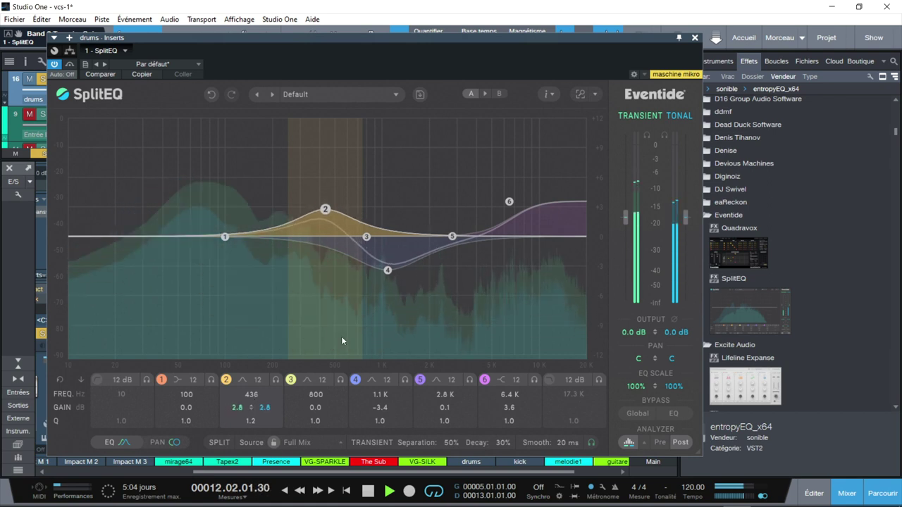
- Lower band 2 to 0.3 dB at 276 Hz and bring band 4 to -0.1 dB at 1.2 kHz
drag(325, 209, 294, 234)
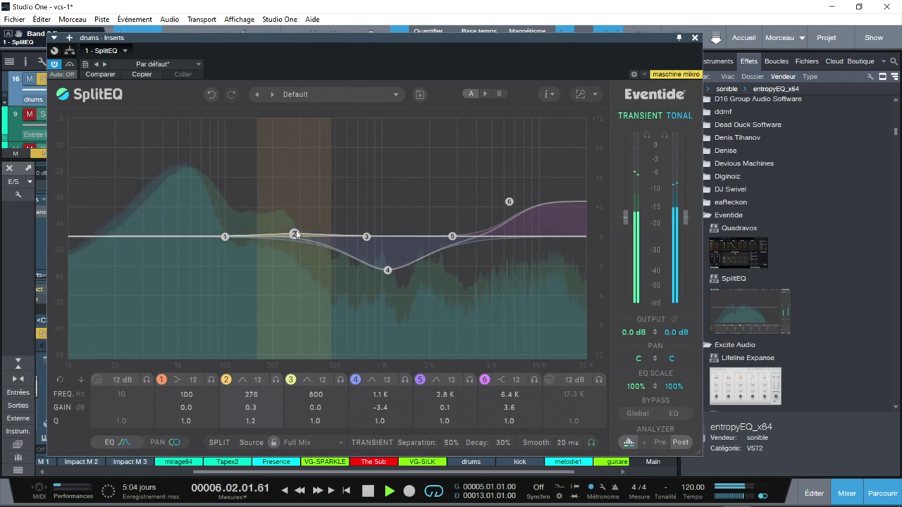
drag(387, 271, 342, 210)
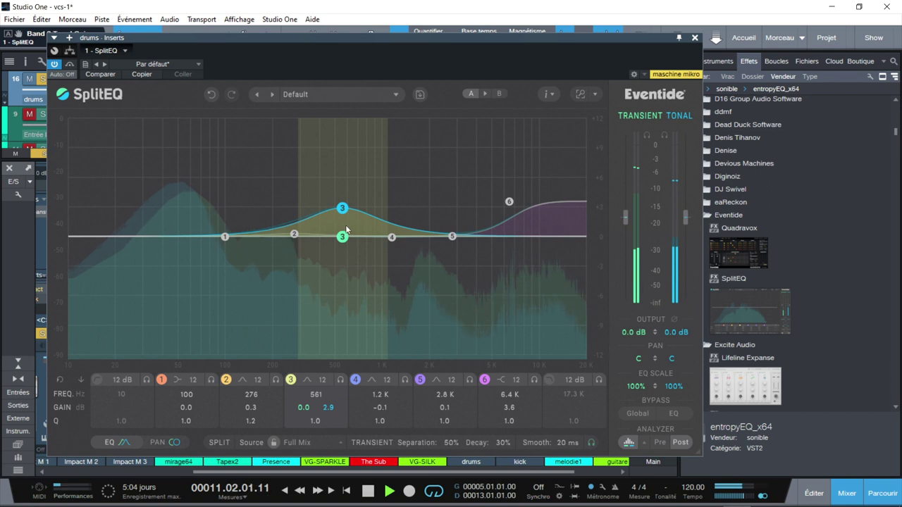
- Give band 3 separate gains at 528 Hz: 8.5 dB for the transient and 2.1 dB for the tonal stream
drag(343, 238, 336, 153)
drag(340, 212, 338, 220)
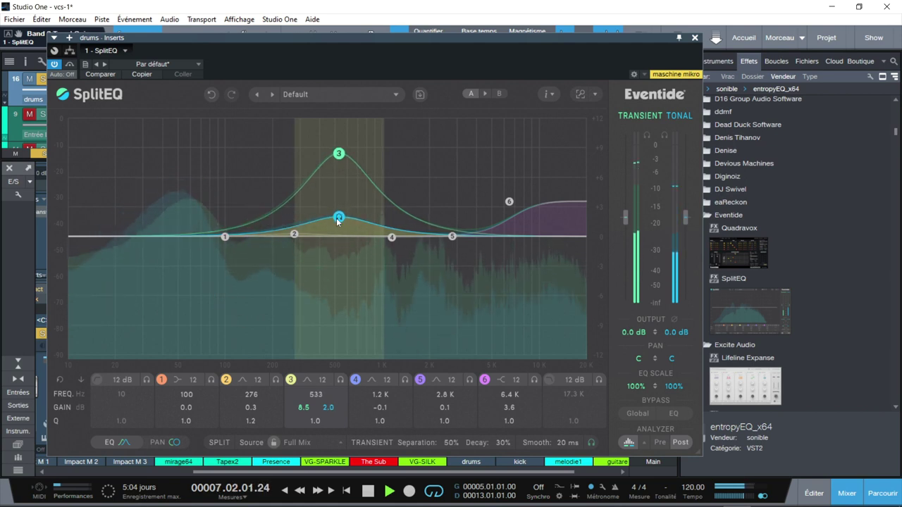
alt+click(338, 220)
drag(337, 221, 331, 177)
drag(319, 169, 334, 218)
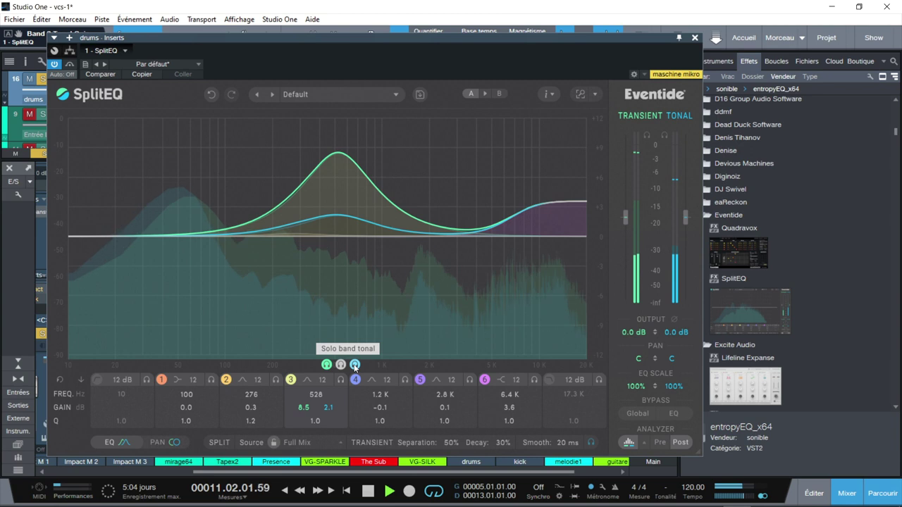
- Audition the transient and tonal streams separately in solo
click(647, 135)
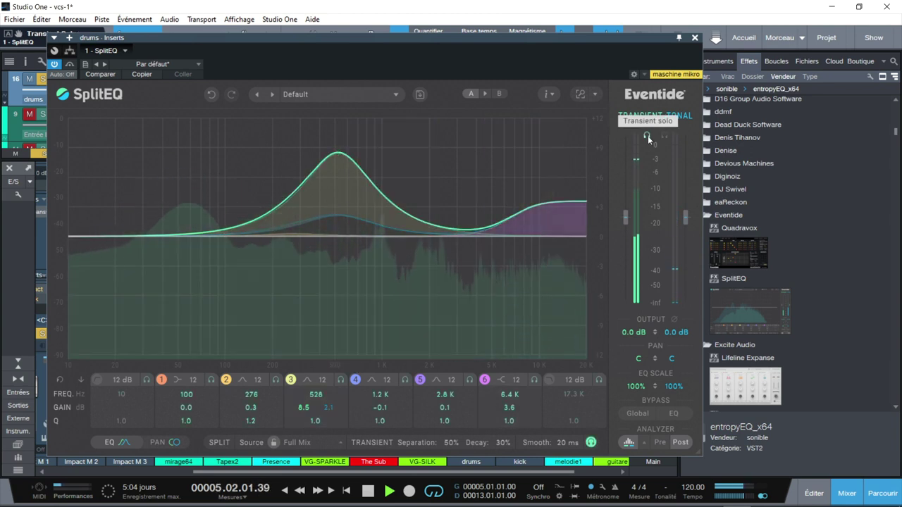
click(663, 136)
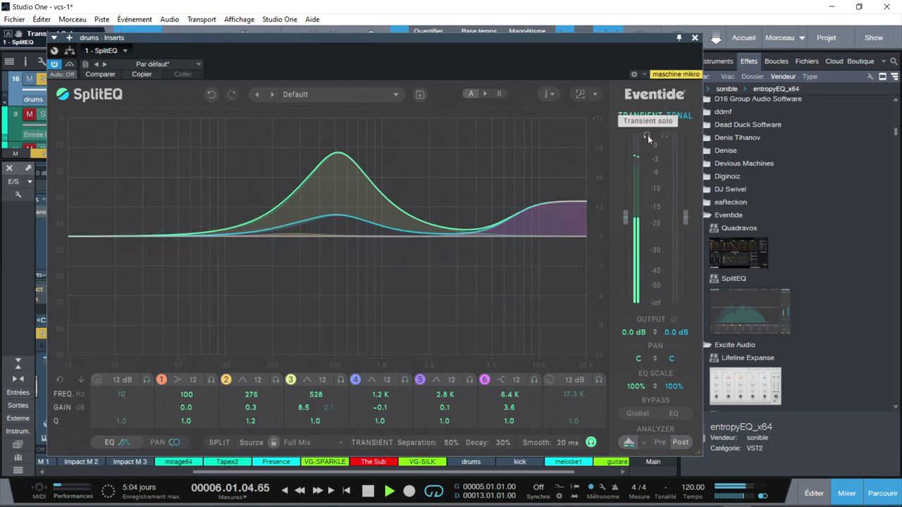
click(663, 137)
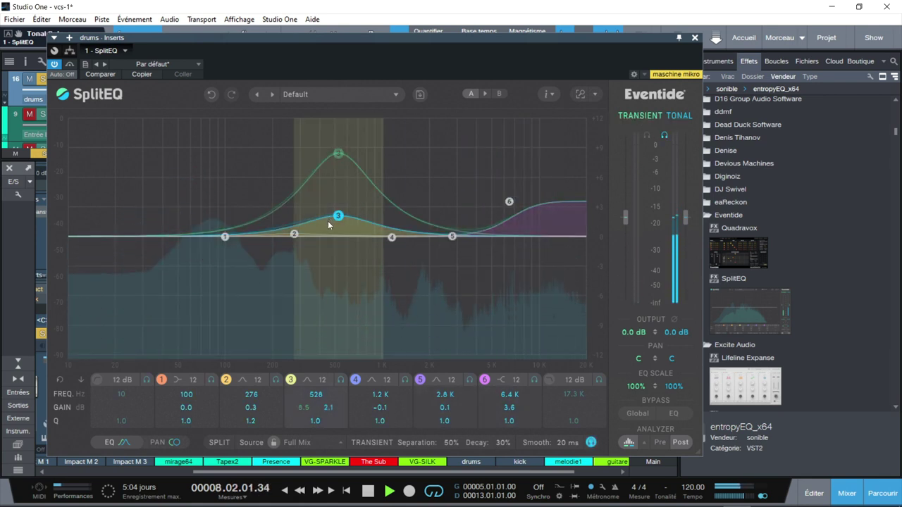
- Move band 3 to 695 Hz with 4.0 dB transient and 2.4 dB tonal gain, and stop playback
drag(339, 217, 356, 197)
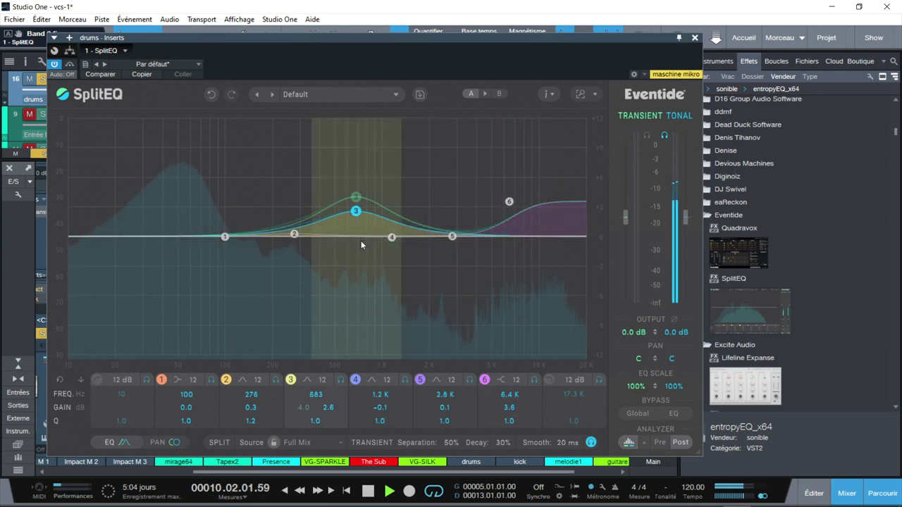
key(space)
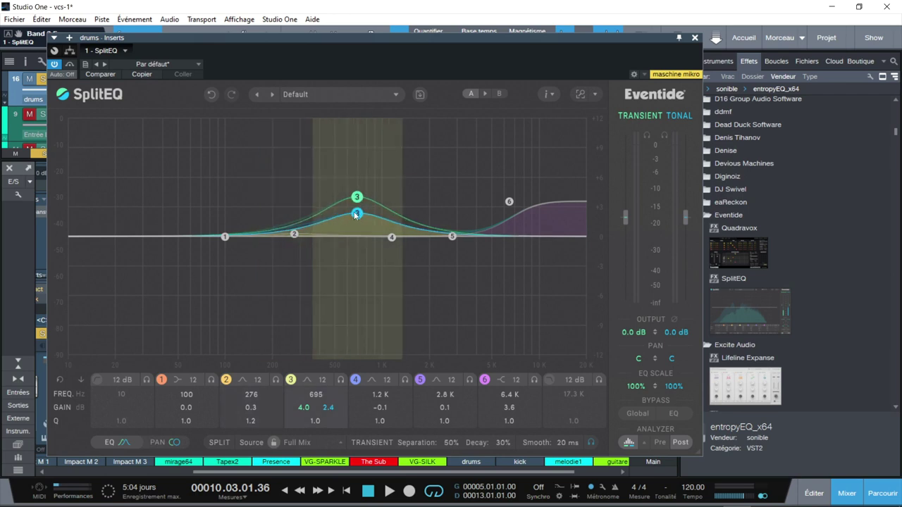
- Restart playback and move band 1 to 56 Hz with 0.1 dB gain
drag(225, 237, 176, 241)
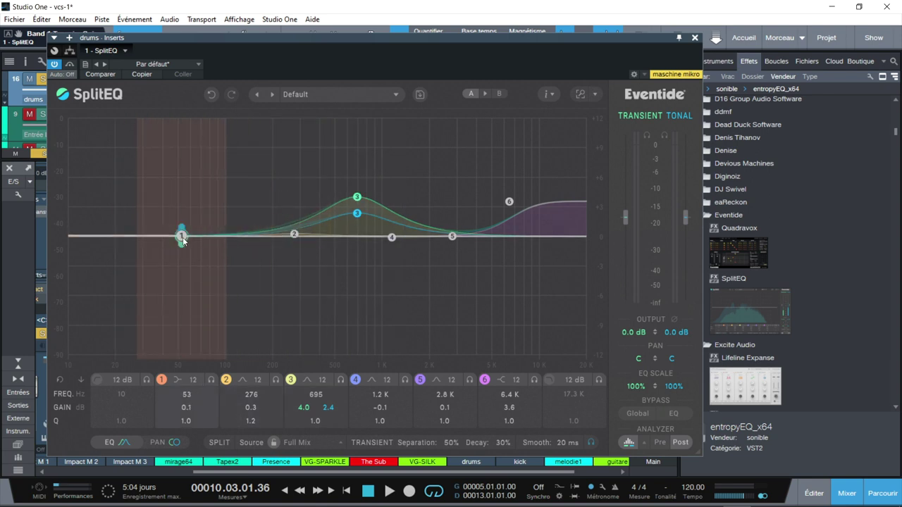
key(space)
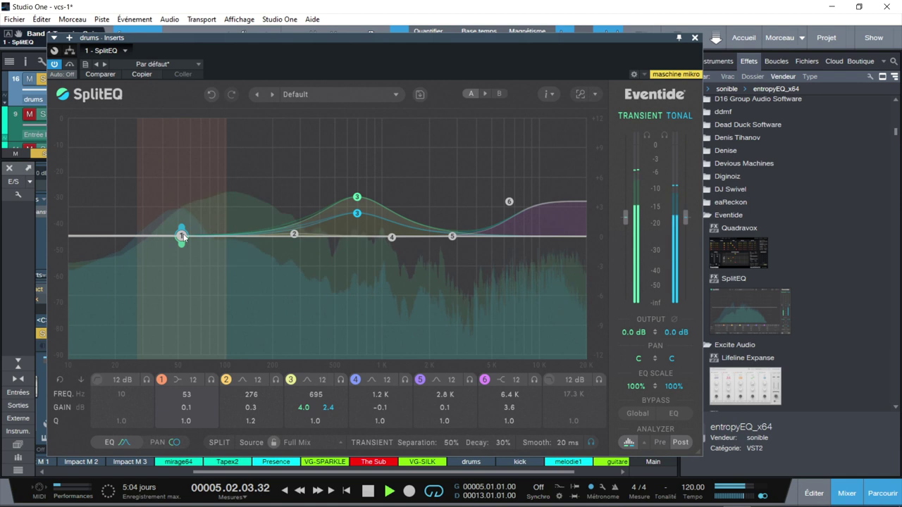
drag(182, 235, 185, 235)
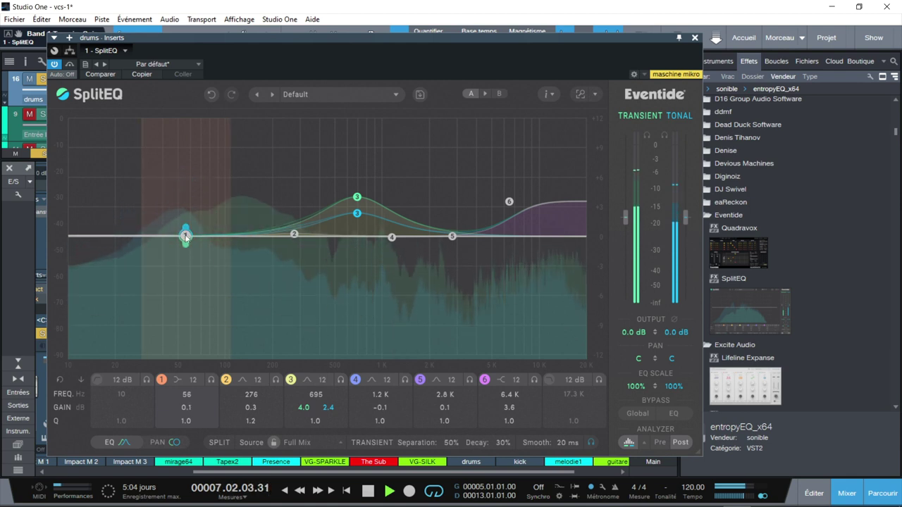
- Enable the high-pass band and set its cutoff to 29 Hz with a Q of 0.8
click(97, 379)
drag(69, 237, 140, 243)
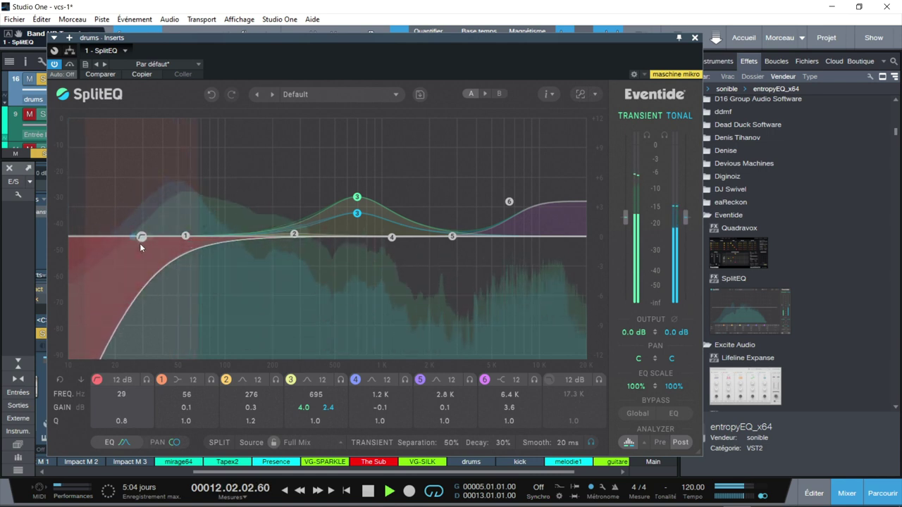
- Change band 1 to a Peak filter at 59 Hz with 3.0 dB transient and 4.5 dB tonal gain
click(178, 380)
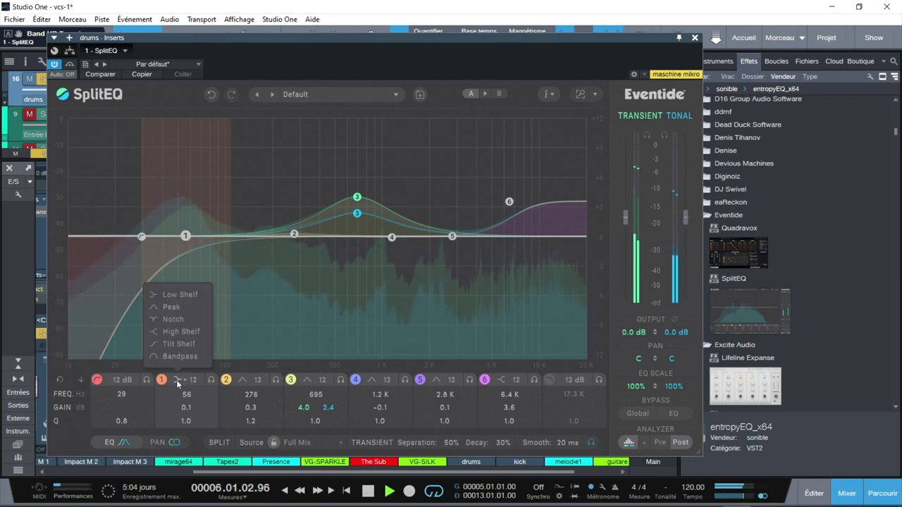
click(171, 308)
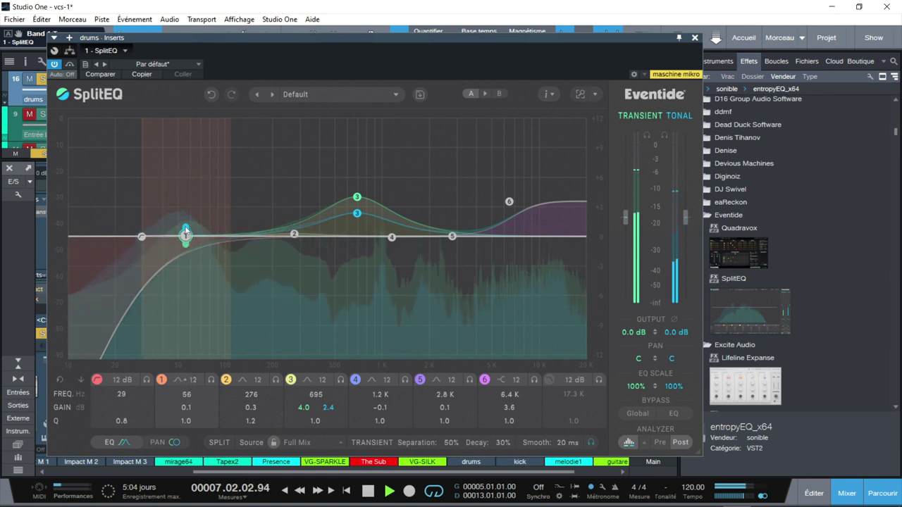
drag(186, 228, 185, 202)
drag(184, 235, 197, 214)
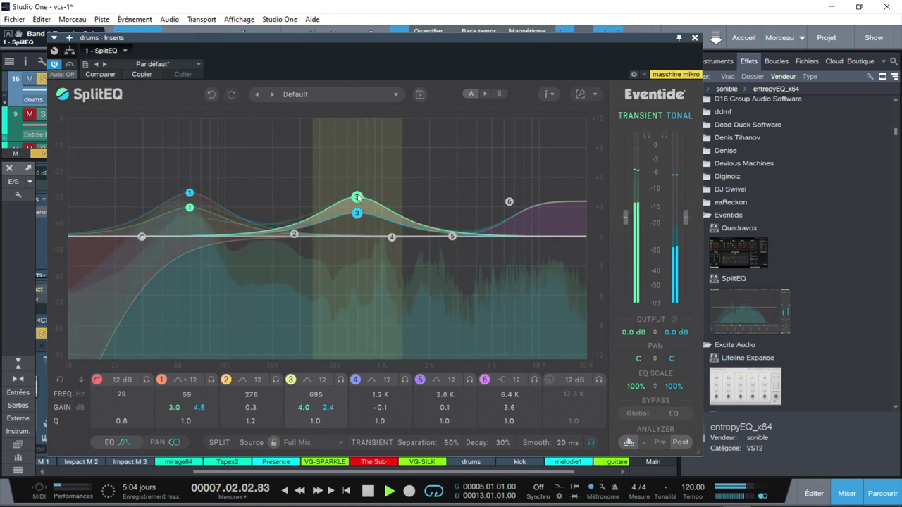
- Move band 3 to 337 Hz with 5.9 dB transient and 2.9 dB tonal gain, and lower band 4 to -2.7 dB
click(358, 199)
drag(356, 199, 318, 200)
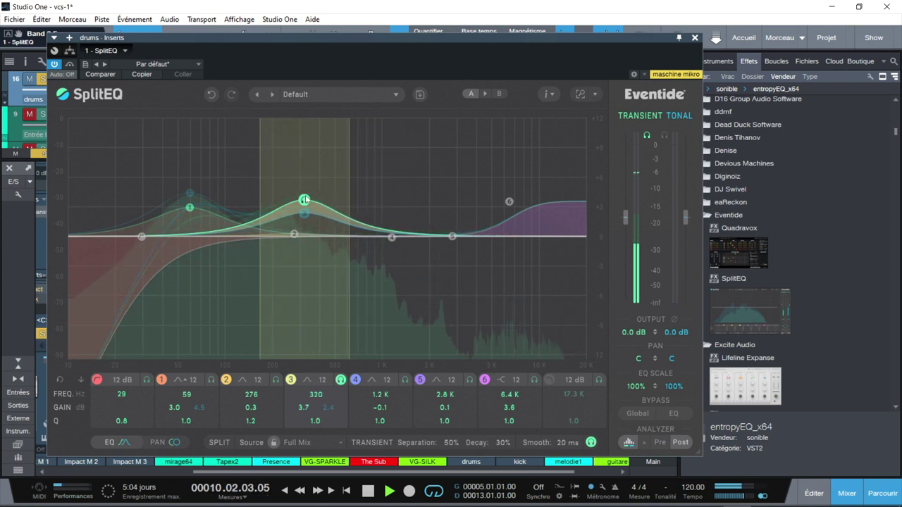
drag(305, 200, 305, 183)
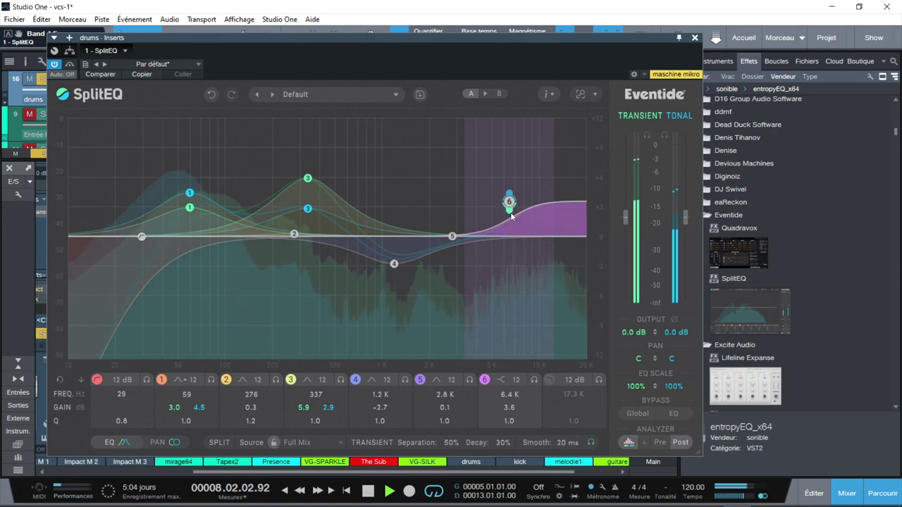
- Split band 6 at about 5.6 kHz into 8.3 dB transient and 4.8 dB tonal gain
drag(511, 215, 508, 208)
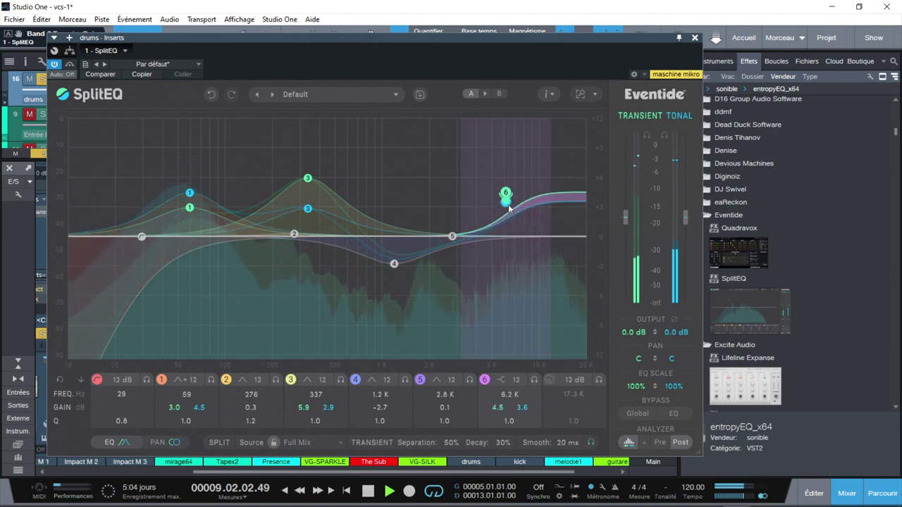
drag(500, 165, 500, 170)
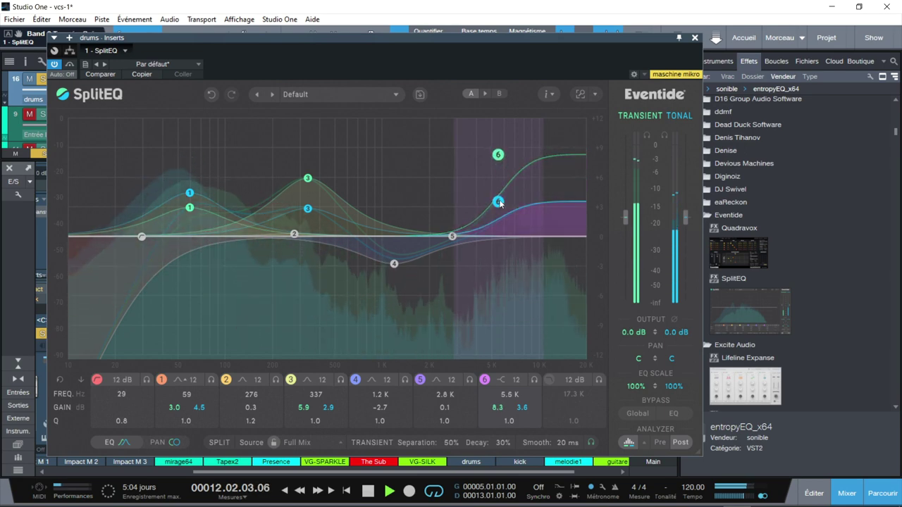
drag(497, 203, 498, 189)
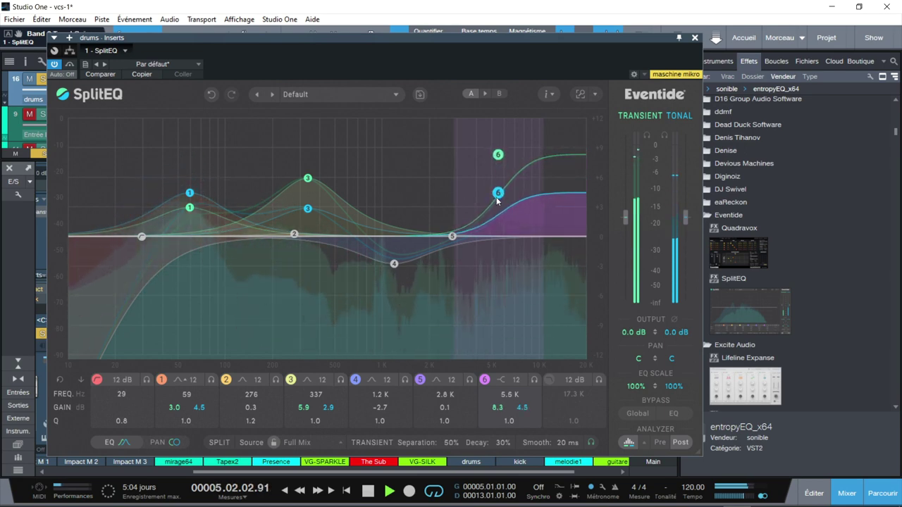
- With the transient stream soloed, move band 3 to 417 Hz at 4.5 dB and the high-pass cutoff to 26 Hz
click(647, 139)
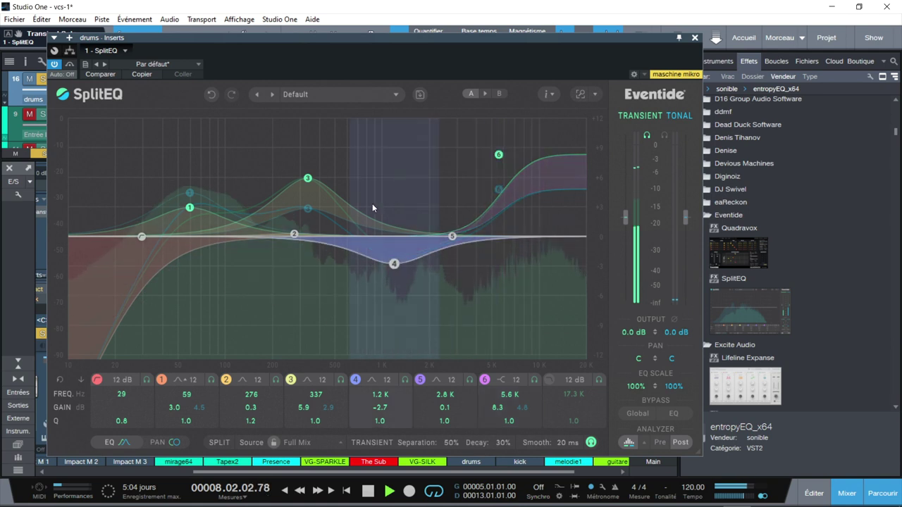
drag(307, 178, 322, 193)
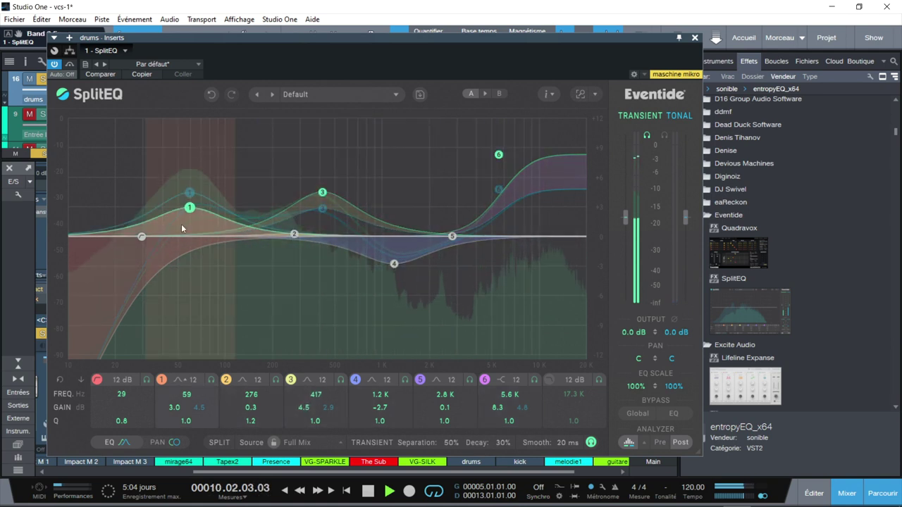
drag(148, 239, 139, 241)
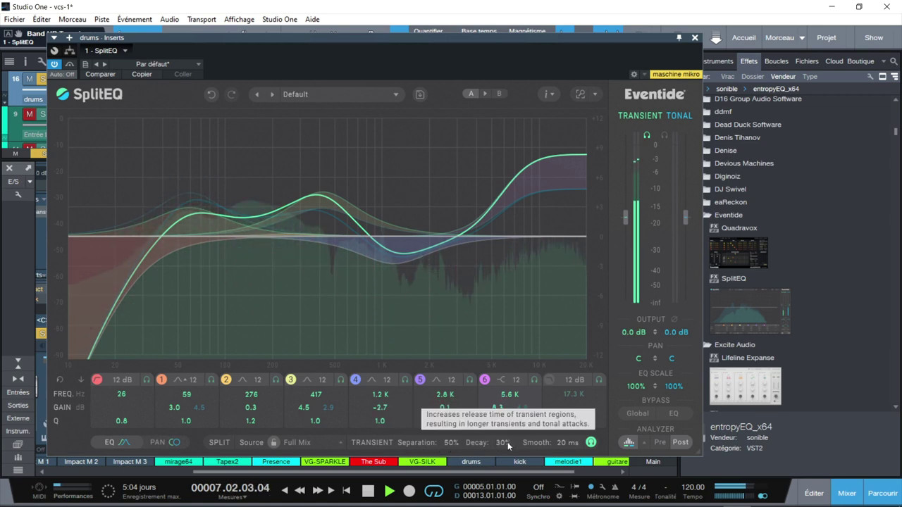
- Try the transient decay at 0%, set it to 33%, and raise the separation to 62%
drag(503, 444, 504, 486)
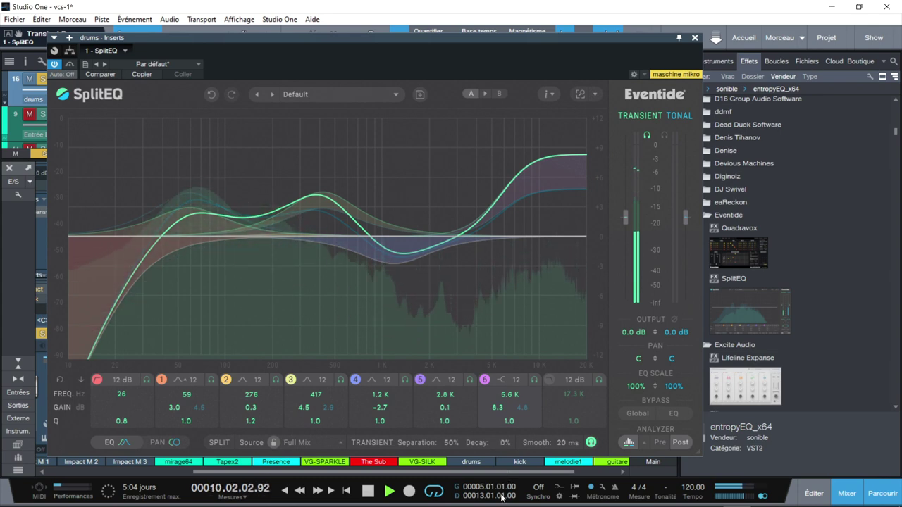
drag(503, 496, 509, 390)
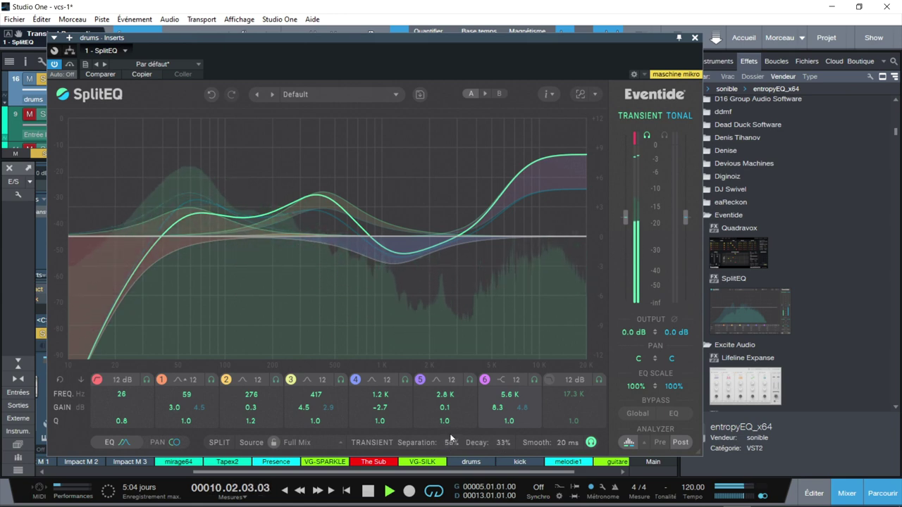
drag(451, 429, 451, 424)
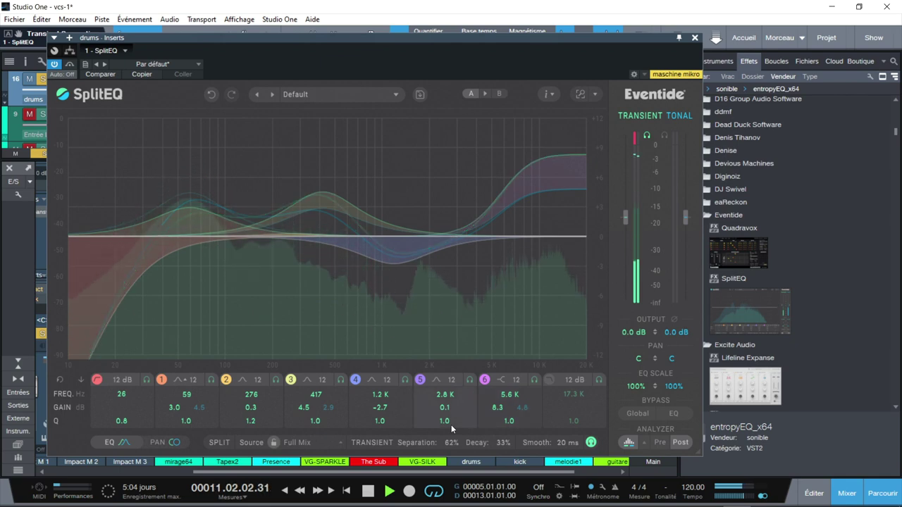
- End the transient solo and compare the equalized drums with the globally bypassed signal
click(646, 134)
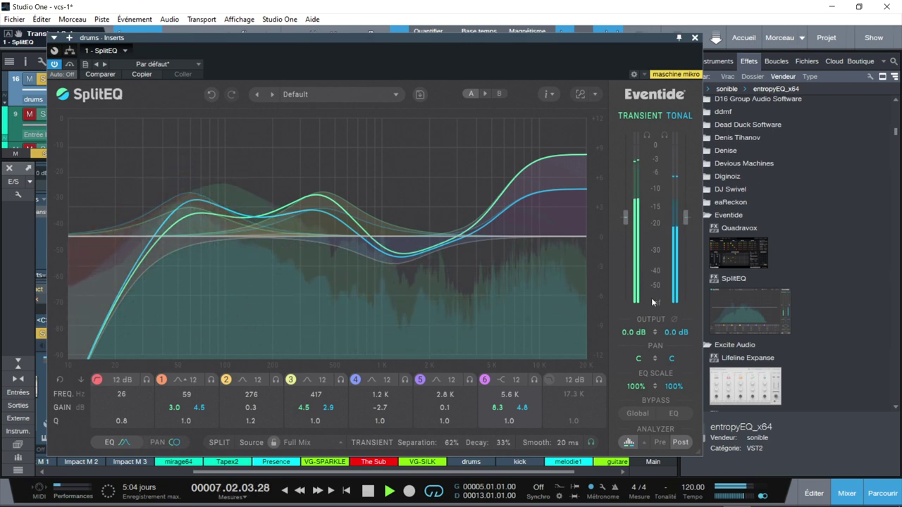
click(636, 413)
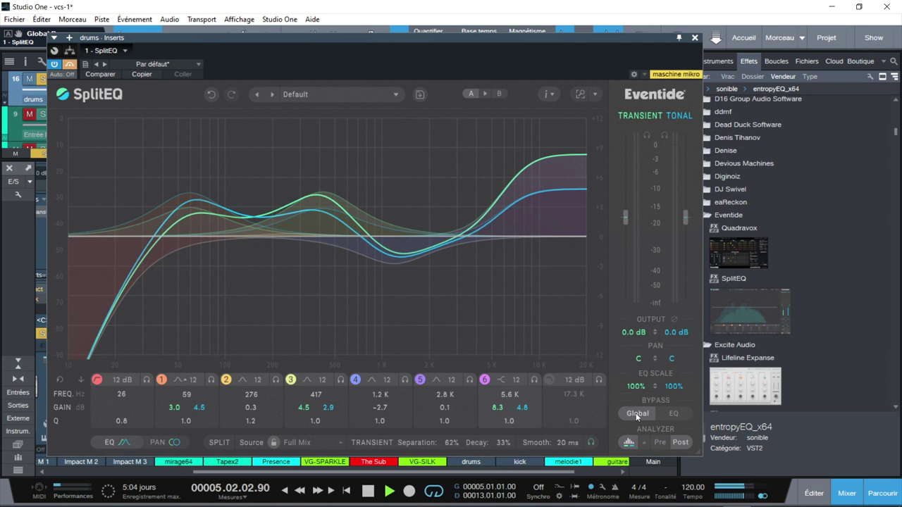
click(636, 413)
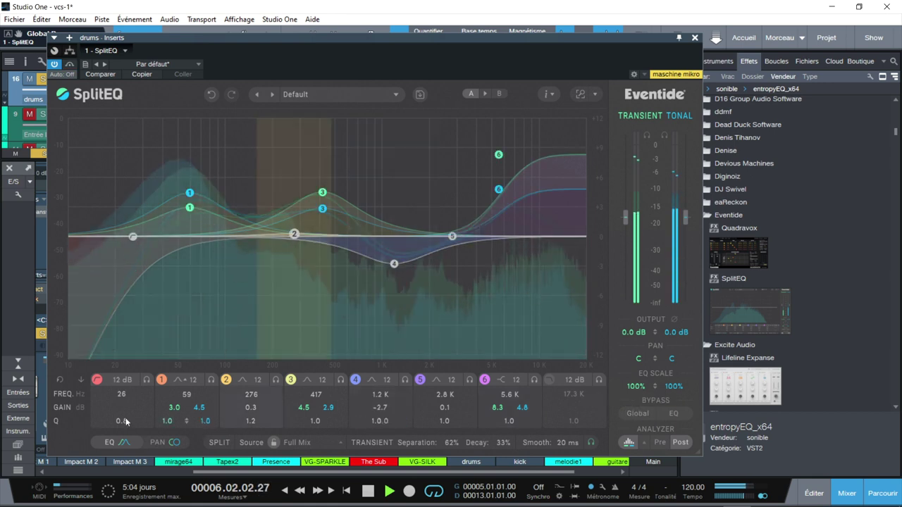
- Lower the transient output to -7.4 dB and widen band 1's transient and tonal streams in the per-band pan settings
click(170, 446)
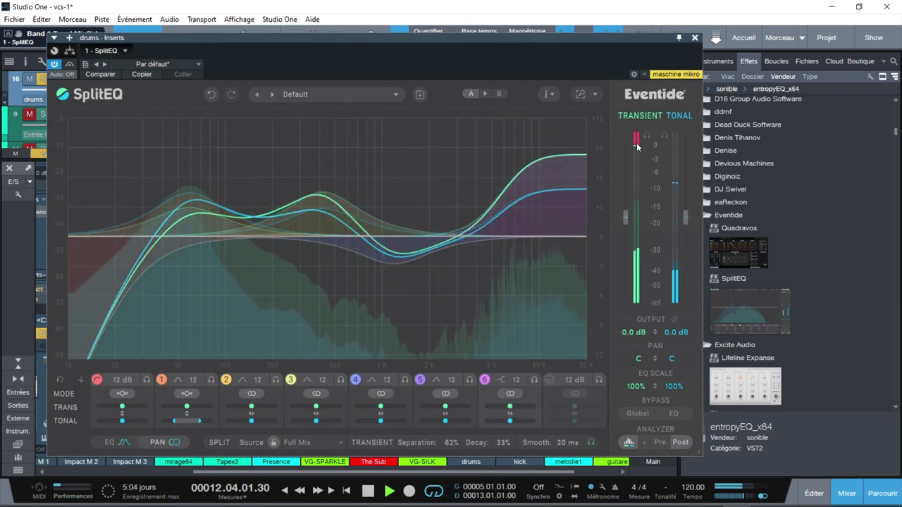
drag(624, 215, 625, 238)
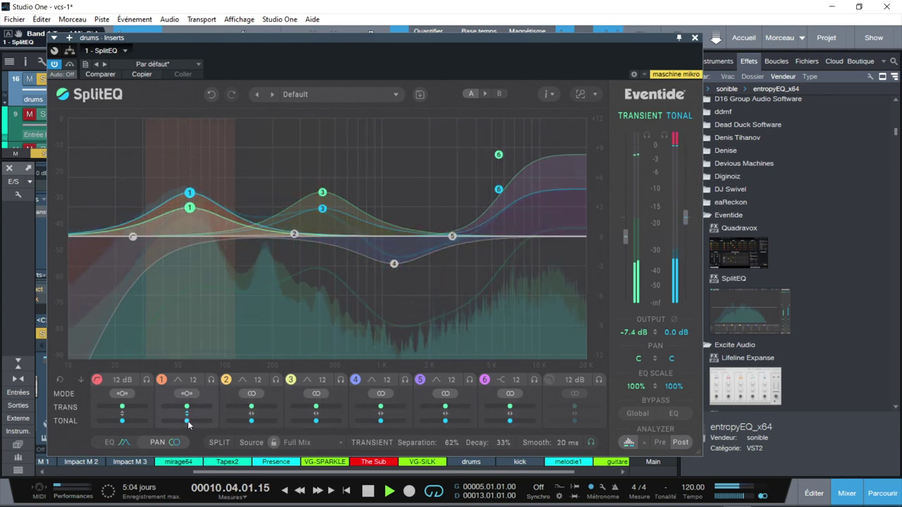
drag(187, 423, 194, 419)
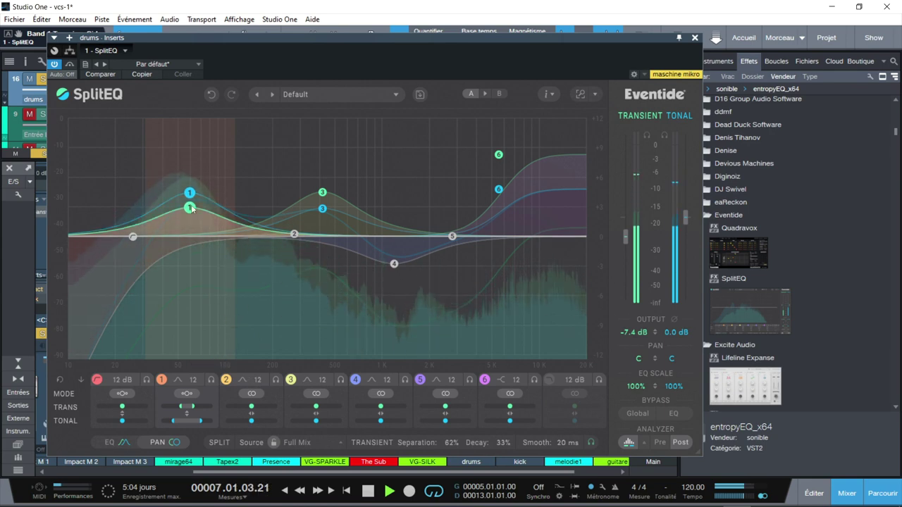
- Adjust band 2 to 260 Hz at 1.2 dB, band 3 to 407 Hz at 4.8 dB transient, and band 4 to 1.3 kHz at -2.0 dB
drag(296, 238, 291, 227)
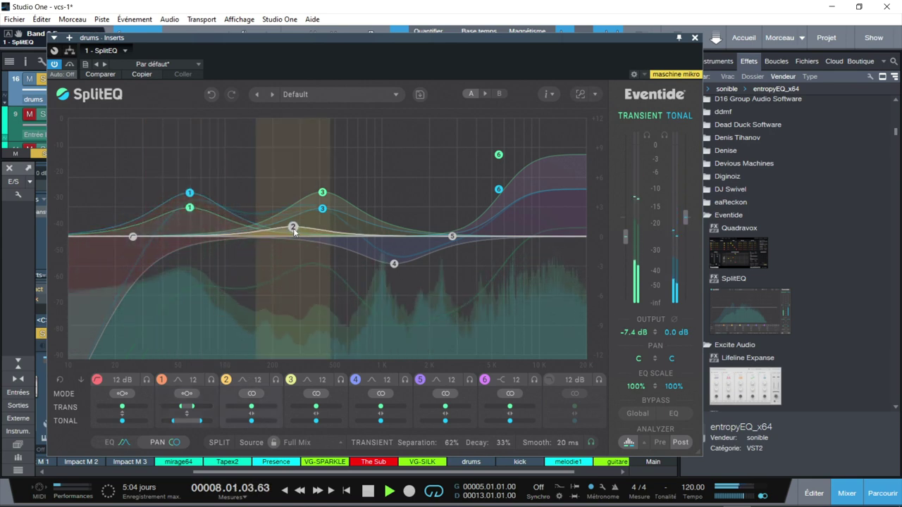
drag(396, 262, 400, 256)
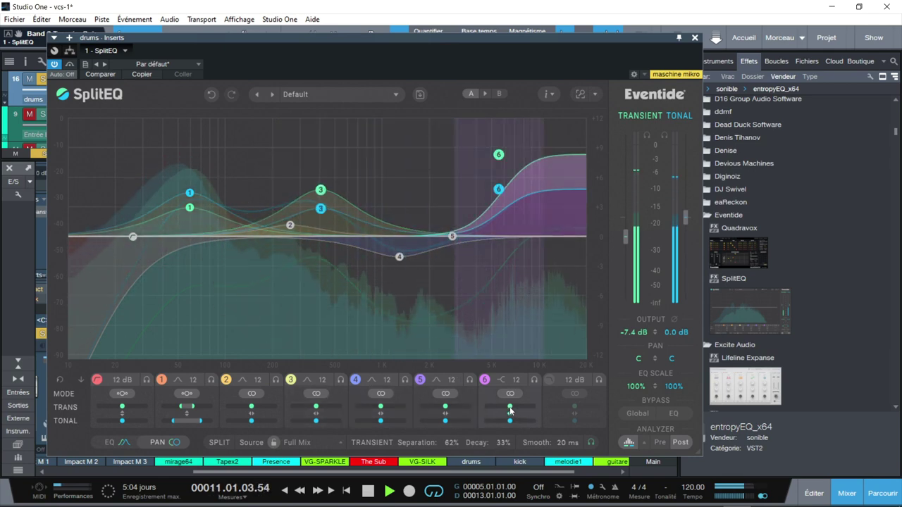
- Widen band 6's transient and tonal streams in width mode, and set it to 4.9 kHz with 5.6 dB transient and 6.5 dB tonal gain
drag(510, 409, 510, 397)
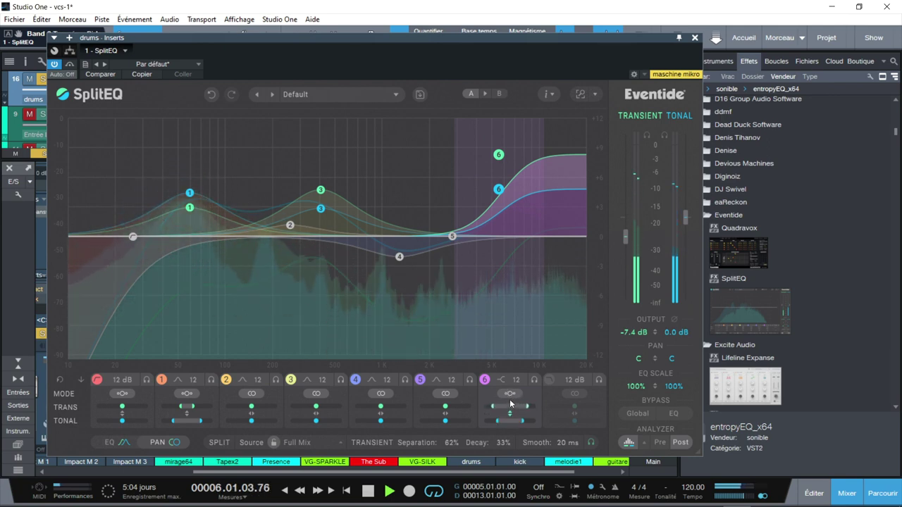
mouse_move(511, 422)
mouse_down()
mouse_move(508, 407)
mouse_move(508, 421)
mouse_up()
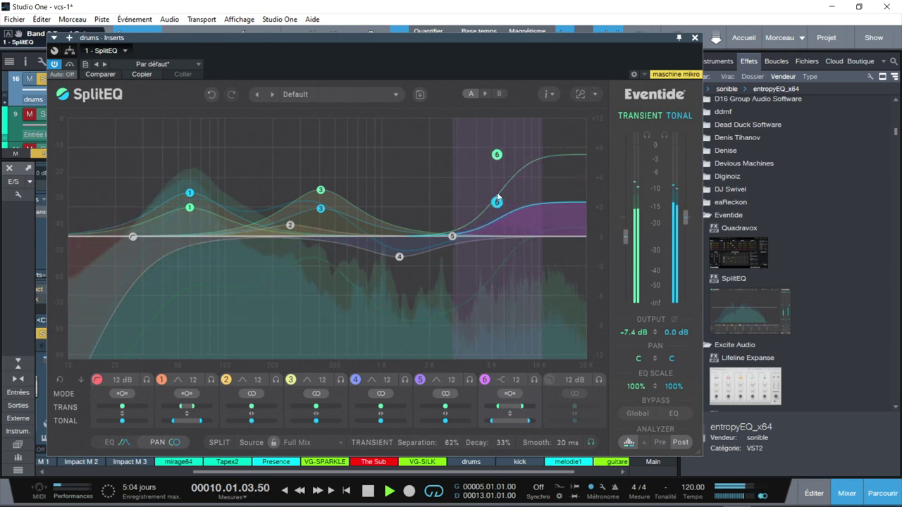
drag(498, 156, 493, 189)
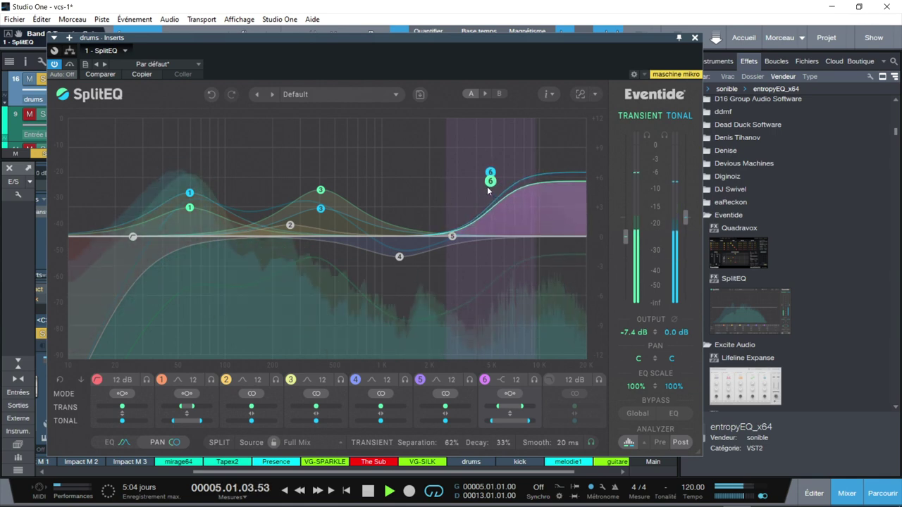
- Compare the drums with the plugin globally bypassed and active, and raise the transient output to -5.1 dB
click(643, 409)
click(634, 414)
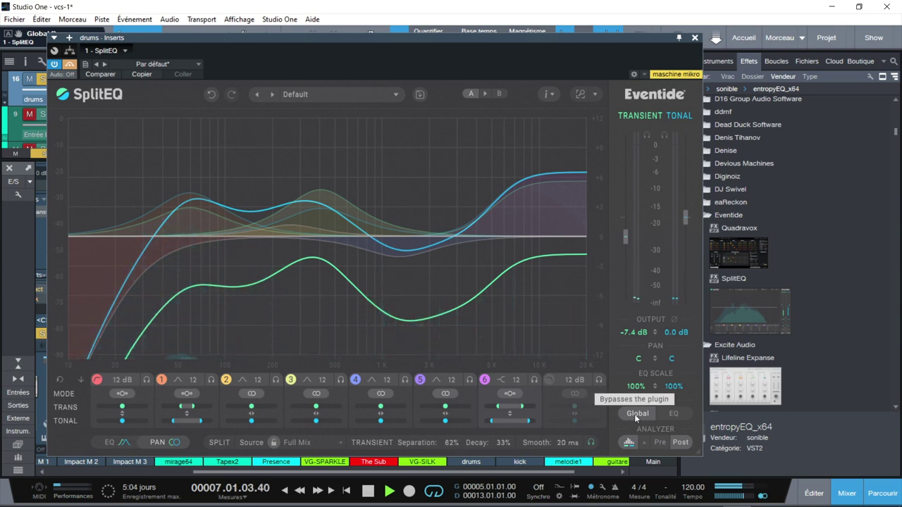
click(634, 414)
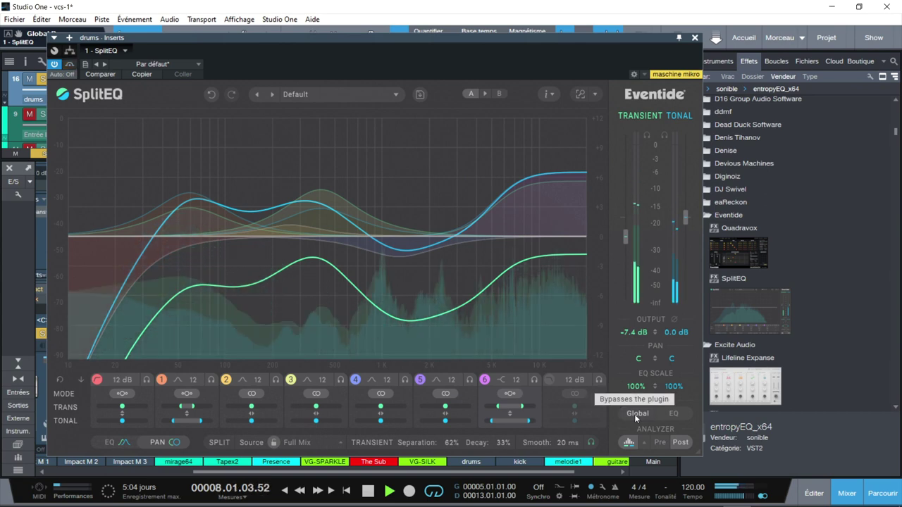
drag(624, 236, 624, 229)
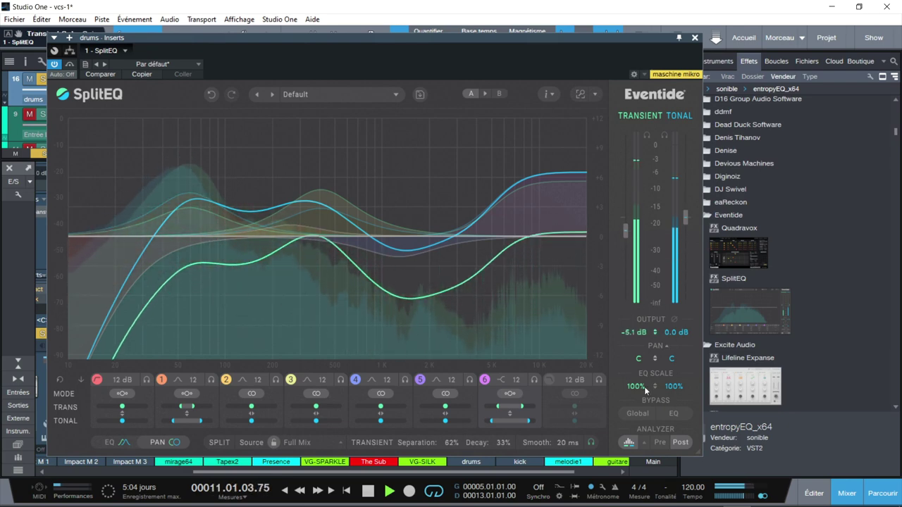
- Set the transient separation to 50% during another bypass comparison, and raise the transient output to -3.1 dB
click(630, 415)
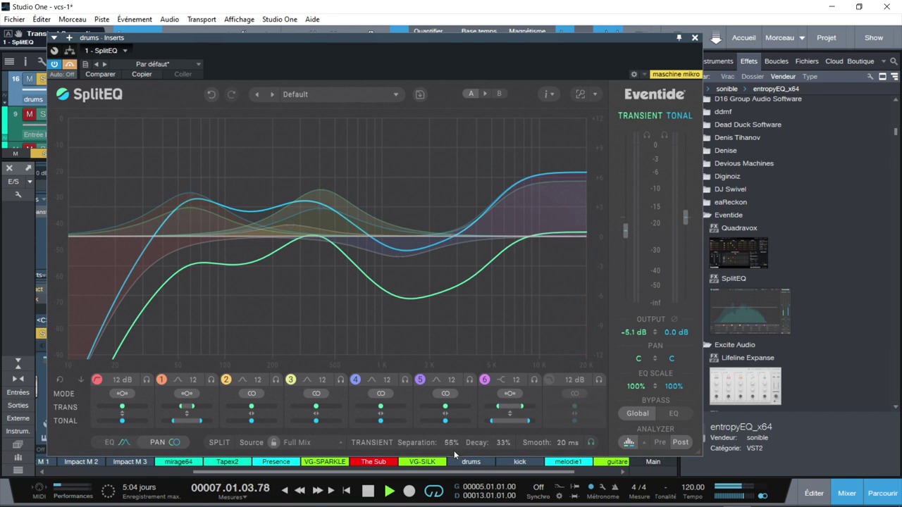
drag(453, 452, 455, 460)
click(641, 417)
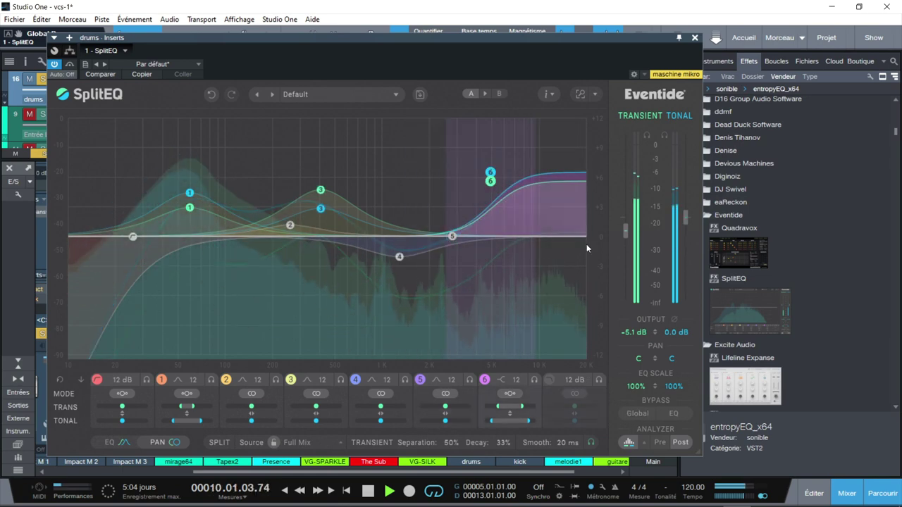
scroll(627, 234, up, 3)
scroll(627, 234, up, 1)
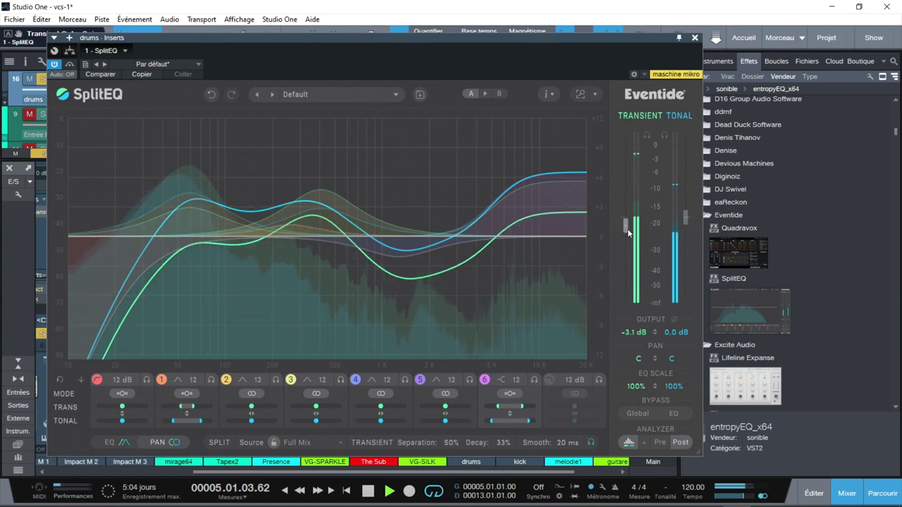
- Lower the high-pass cutoff to 20 Hz, set band 1 to 61 Hz with 4.2 dB transient and 2.4 dB tonal gain, and return to the EQ settings
drag(139, 239, 121, 240)
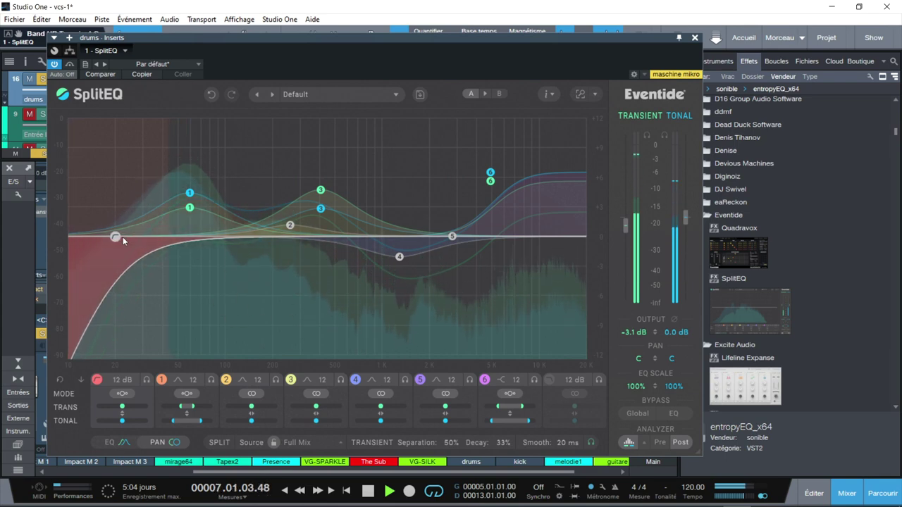
mouse_move(194, 197)
mouse_down()
mouse_move(189, 222)
mouse_move(198, 184)
mouse_up()
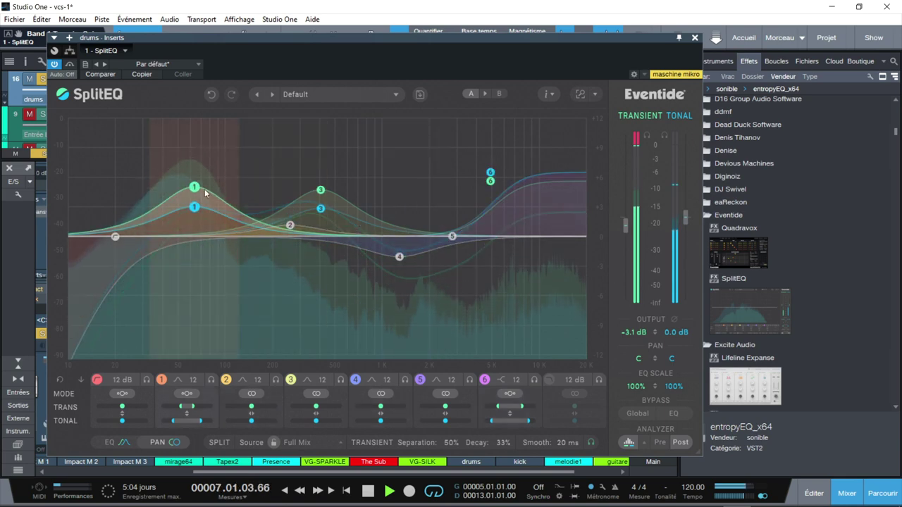
drag(197, 194, 194, 223)
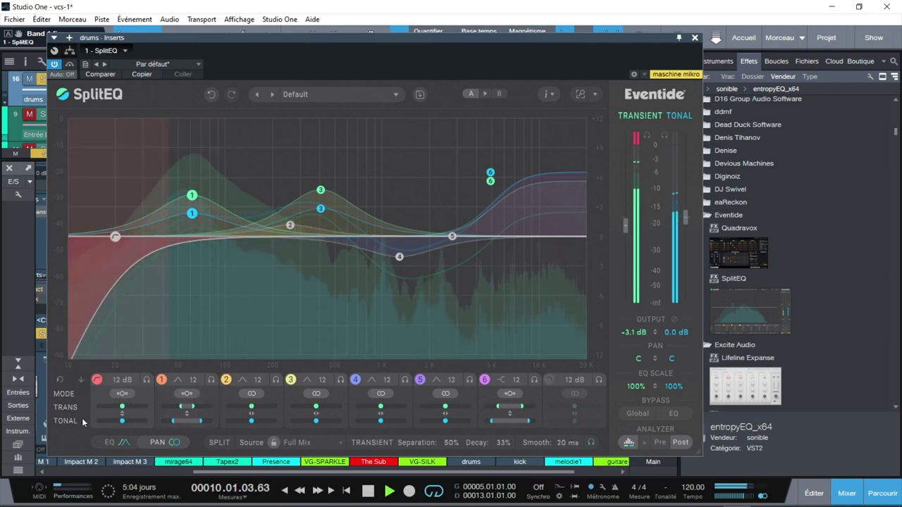
click(126, 441)
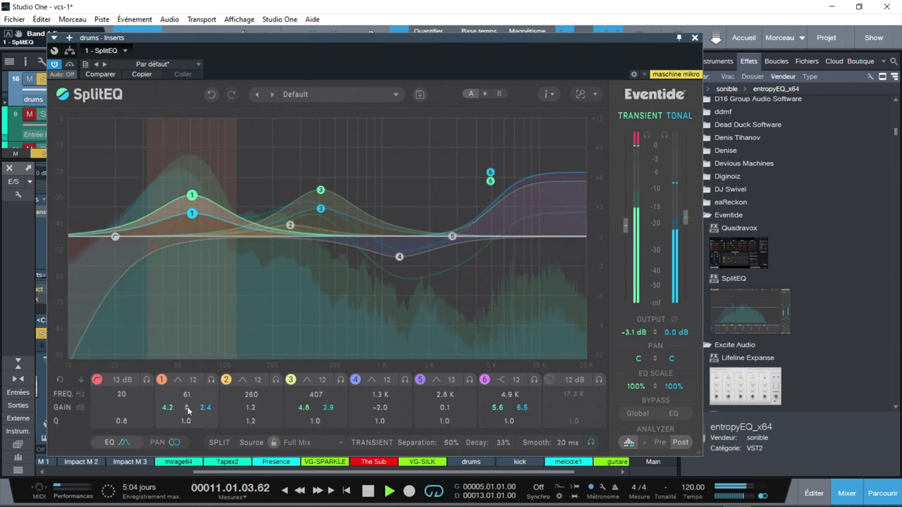
- Set band 1 to 60 Hz with Q 2.5 and 3.2 dB transient gain, and compare the drums using global bypass
drag(186, 426, 186, 418)
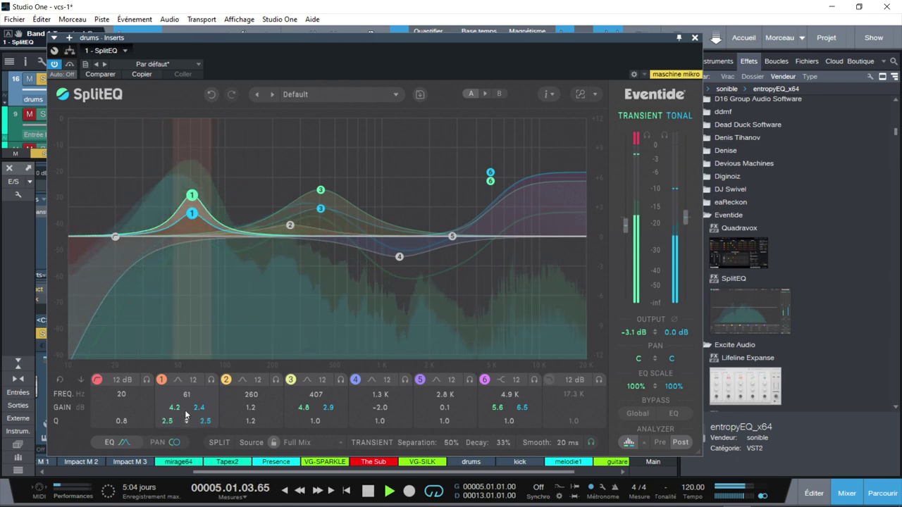
drag(195, 198, 195, 203)
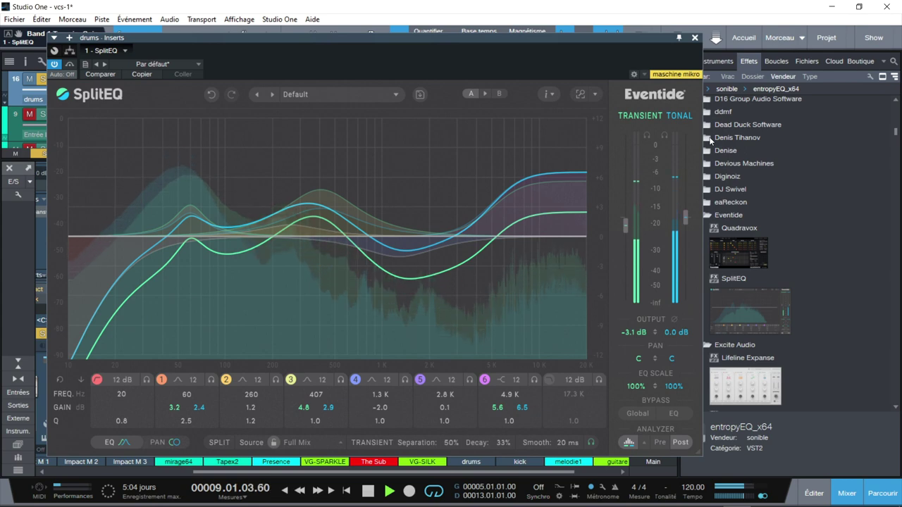
click(633, 414)
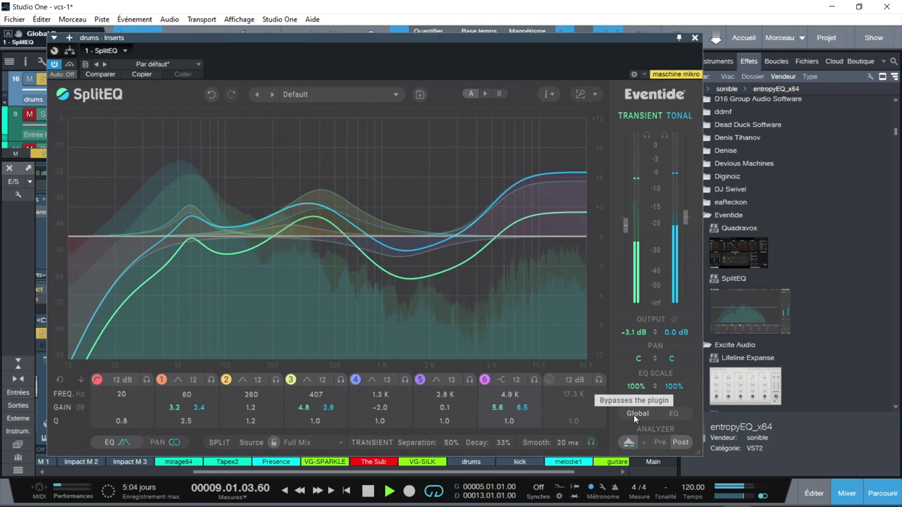
- Set band 4 to 1.2 kHz at 5.4 dB, band 2 to 182 Hz at 2.0 dB, and band 3 to 354 Hz with 3.2 dB tonal gain
click(548, 379)
click(548, 379)
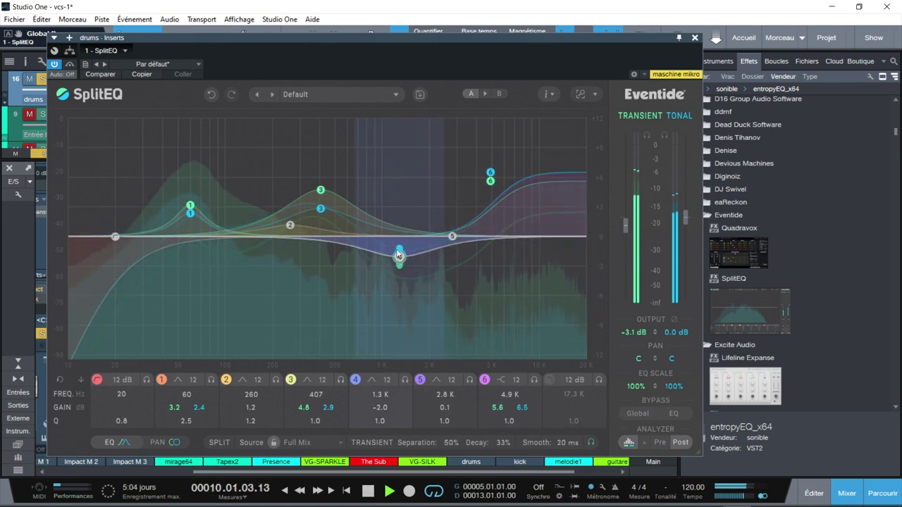
drag(399, 256, 398, 184)
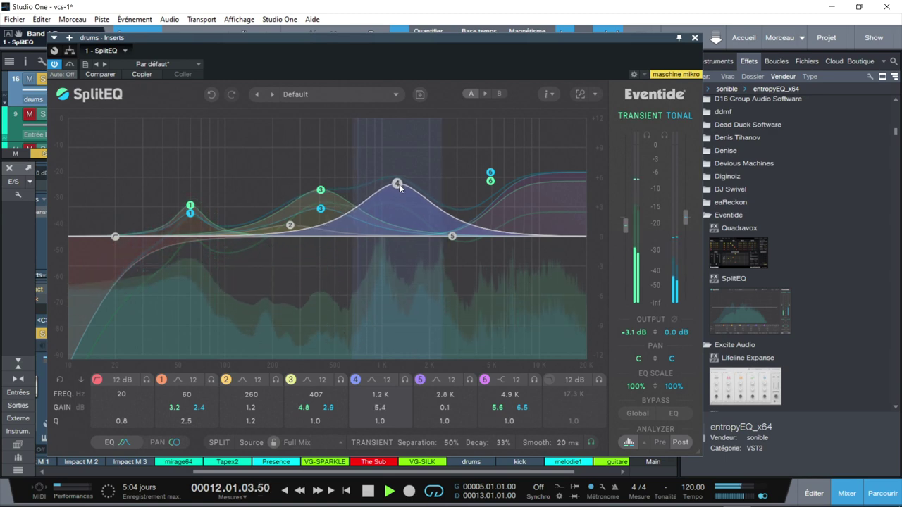
drag(321, 214, 260, 226)
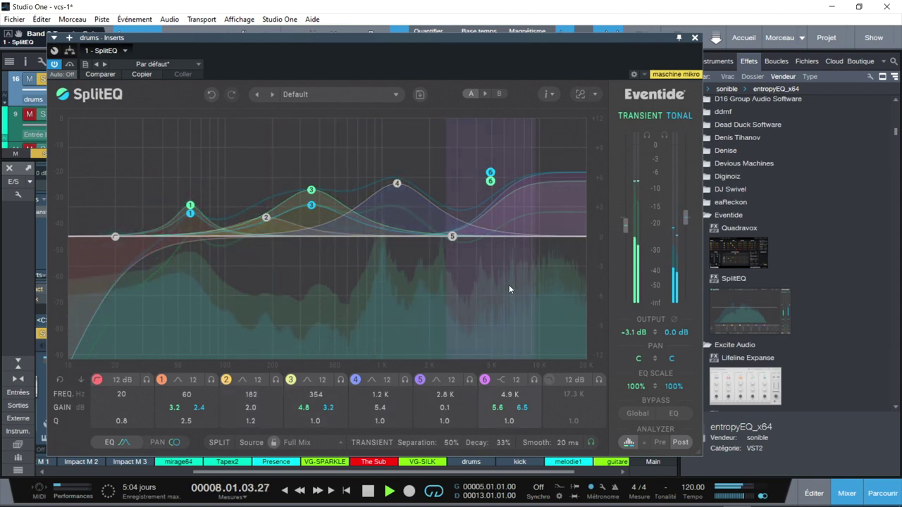
click(635, 413)
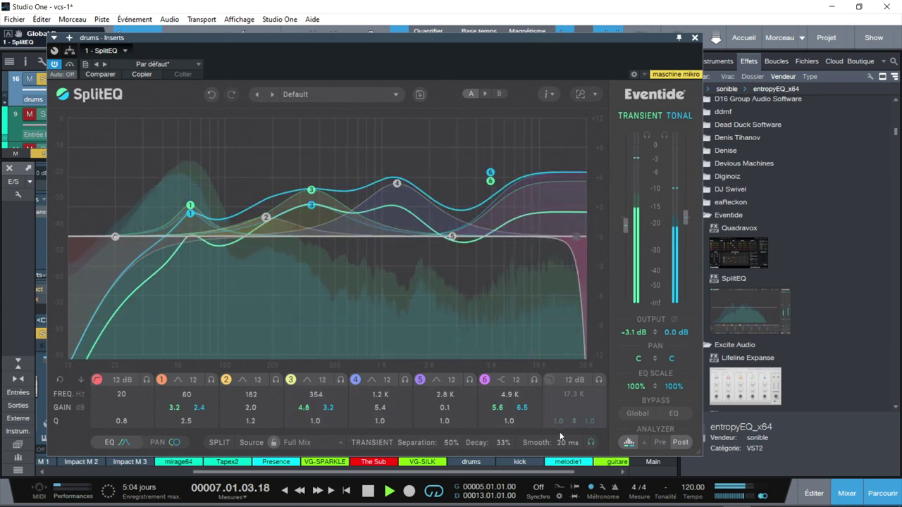
- Try the transient decay at 50% and 0%, and set band 6 to 5 kHz with 5.3 dB transient gain during a bypass comparison
drag(484, 444, 504, 424)
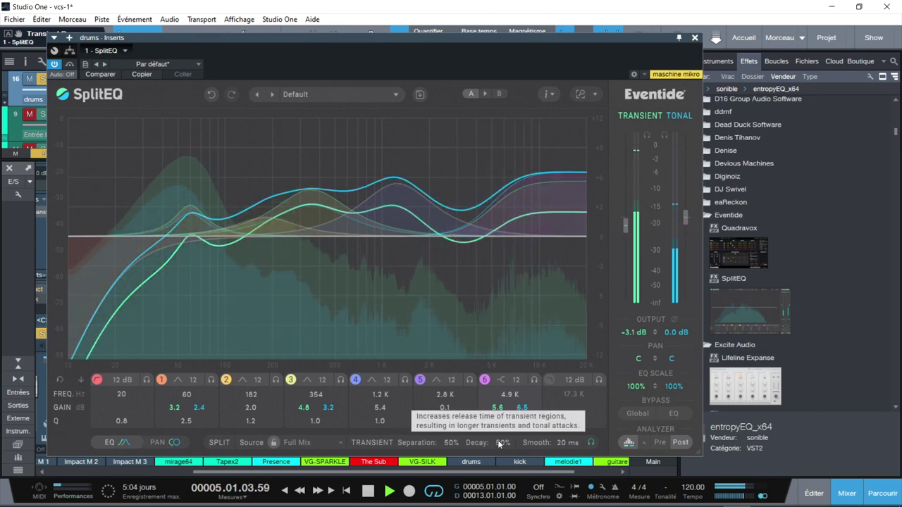
drag(500, 442, 499, 499)
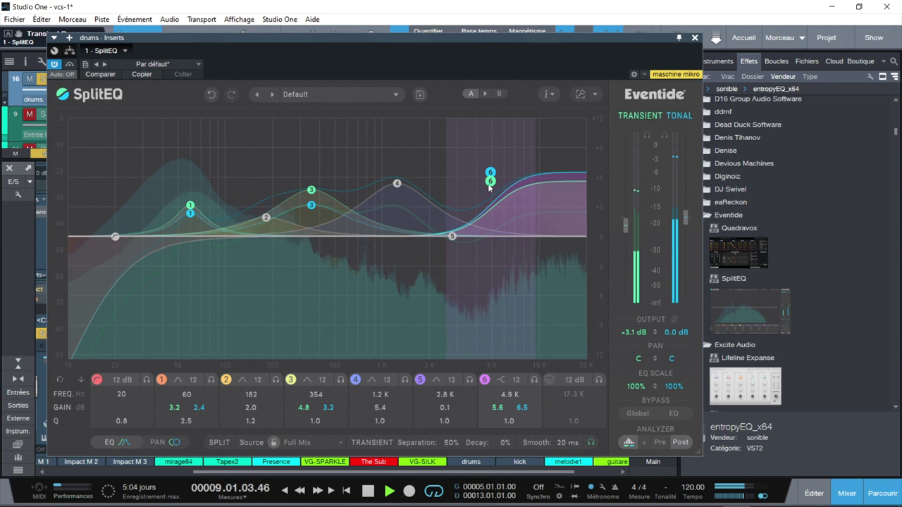
click(635, 414)
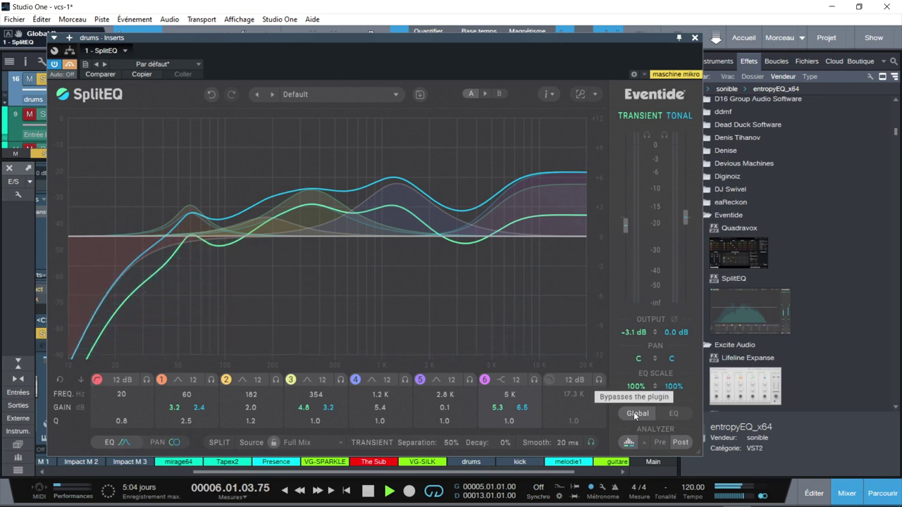
click(634, 414)
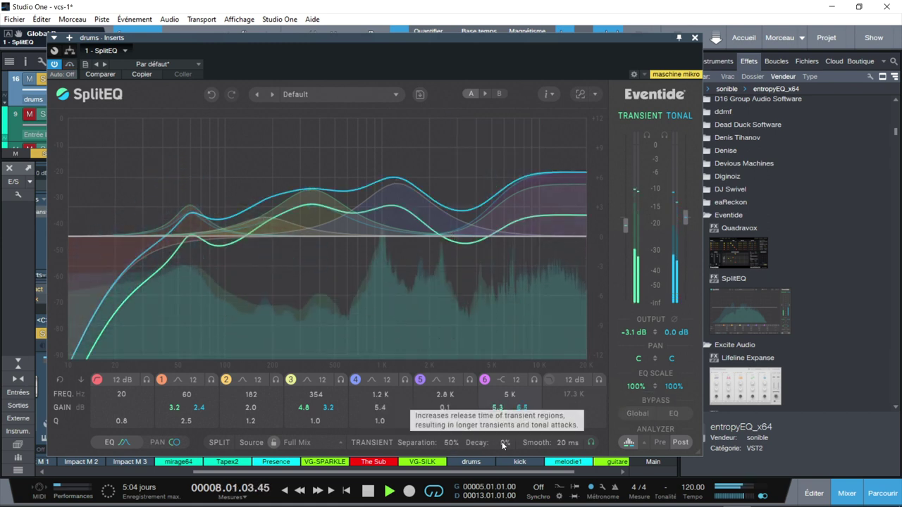
- Set the transient decay to 39% and the smoothing to 15 ms, and audition the transient stream on its own
drag(504, 389, 452, 445)
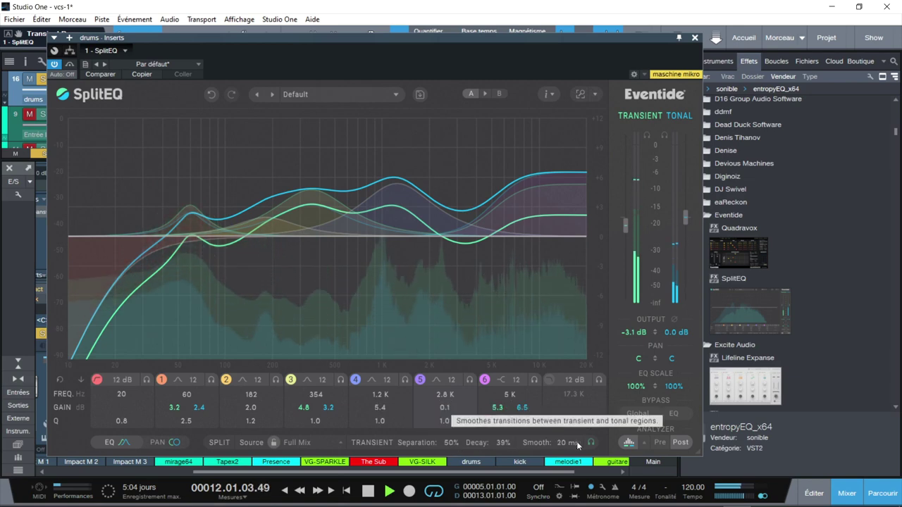
drag(562, 442, 561, 458)
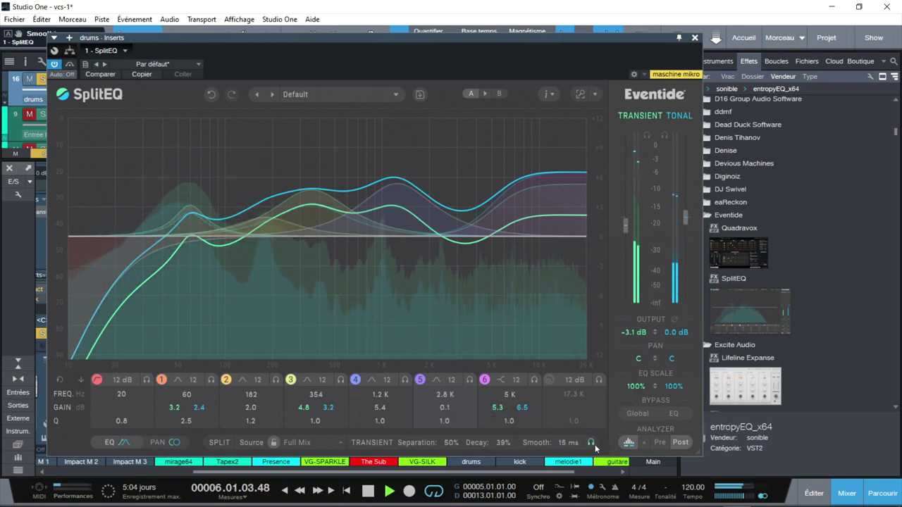
click(591, 444)
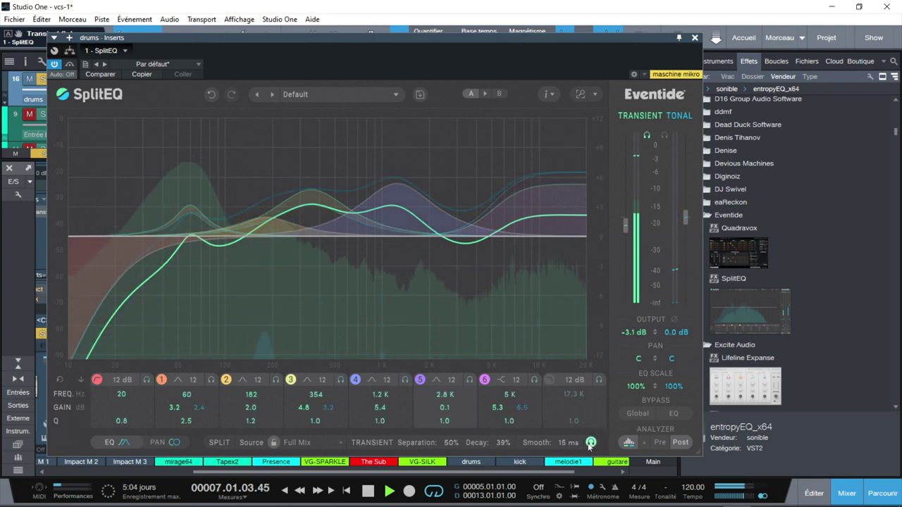
click(590, 444)
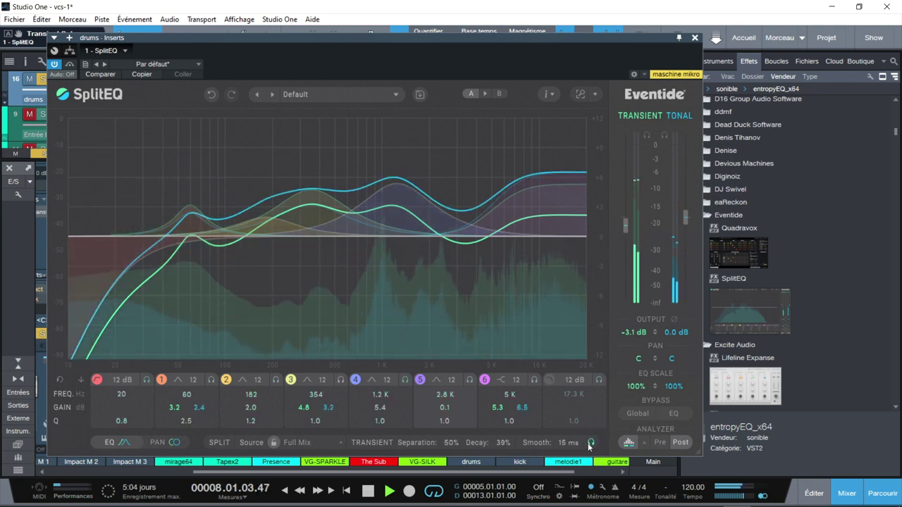
click(590, 444)
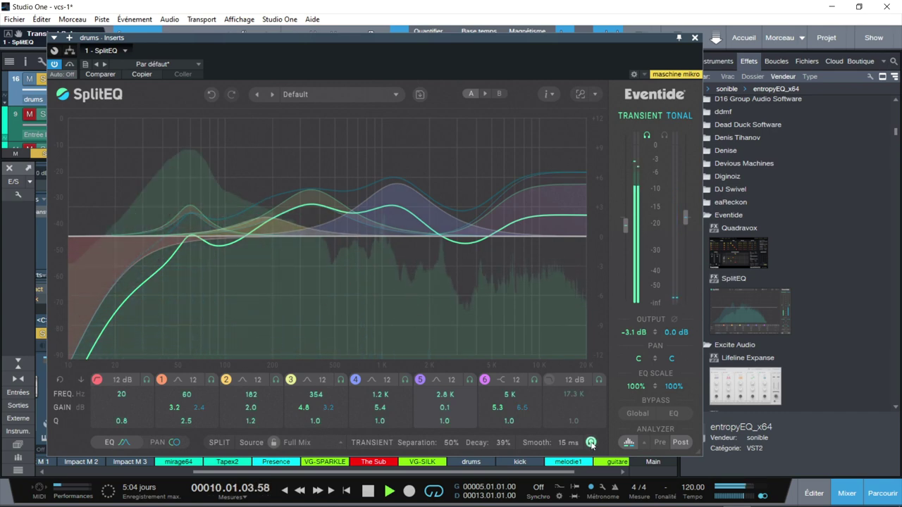
click(591, 444)
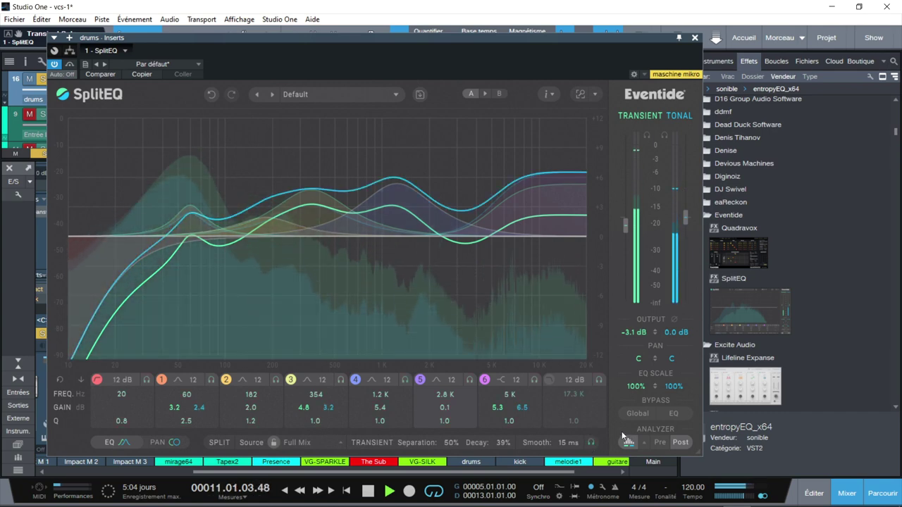
click(646, 135)
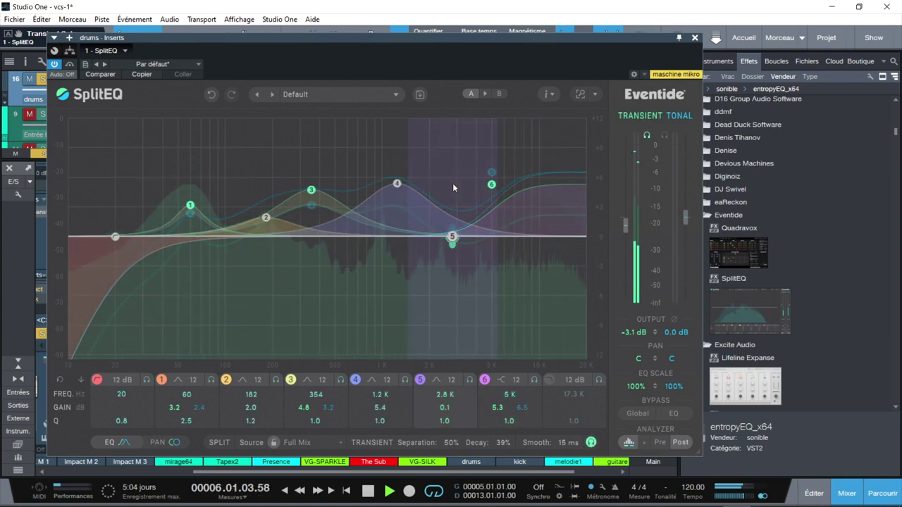
click(646, 136)
- Solo the tonal stream, set band 1's tonal gain to 2.3 dB and tonal Q to 0.6, and restore both streams
click(664, 135)
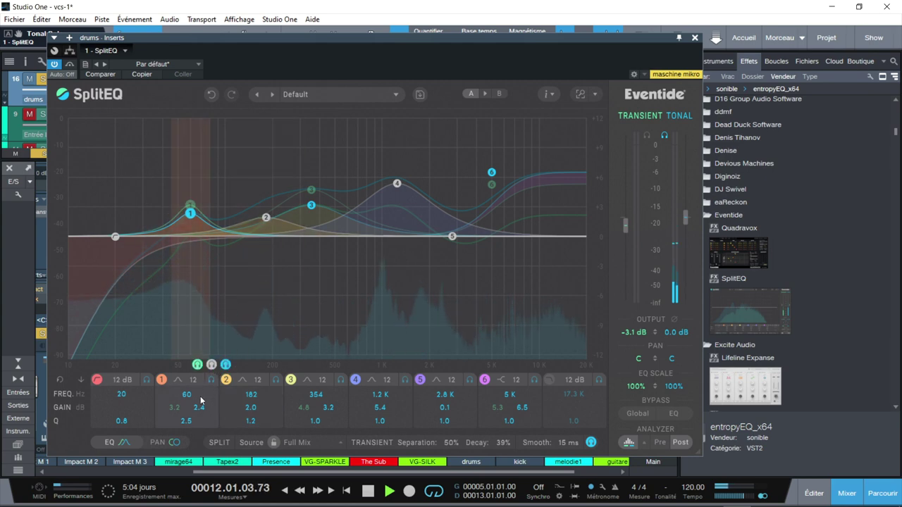
drag(206, 412, 208, 406)
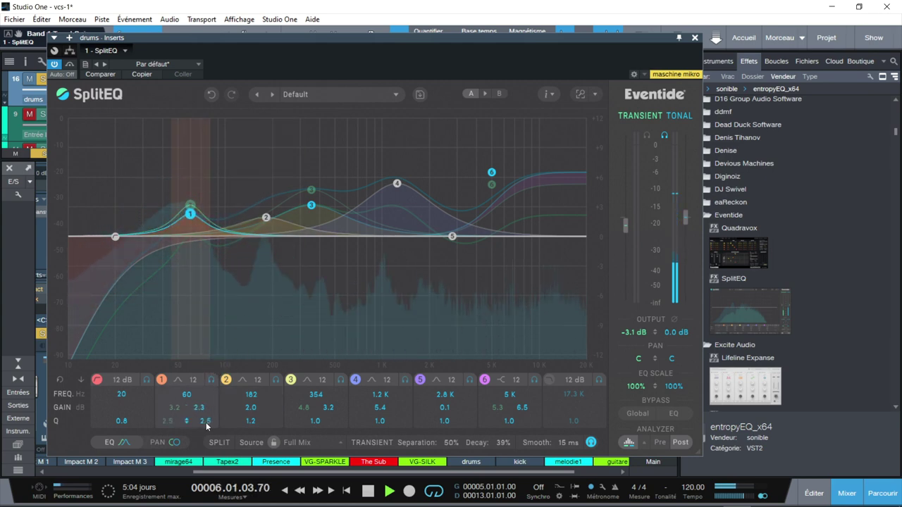
drag(209, 415, 211, 410)
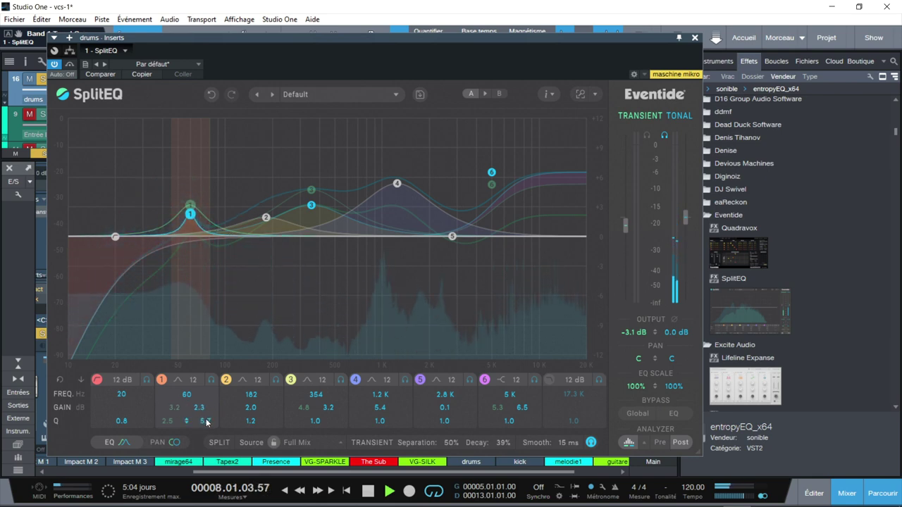
drag(207, 421, 212, 455)
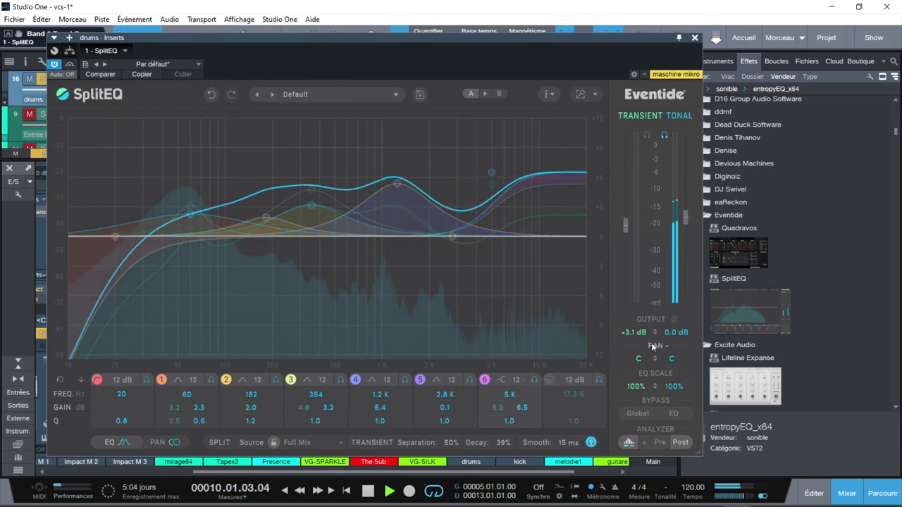
click(664, 135)
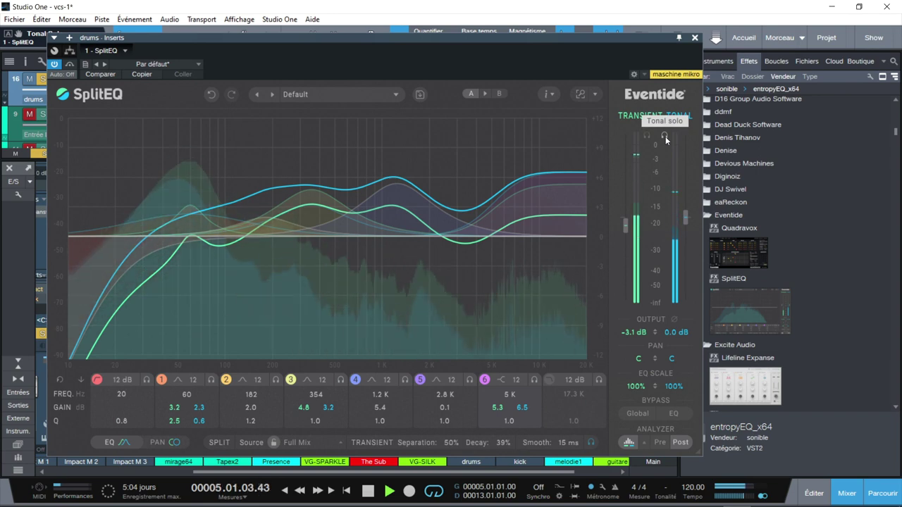
click(664, 136)
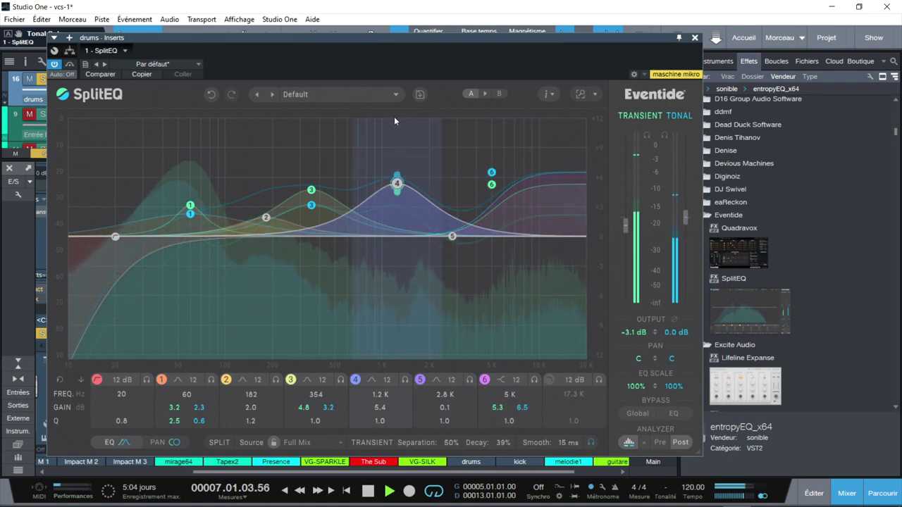
- Browse the user presets and save the current drum settings as a new user preset named abc drum2
click(331, 94)
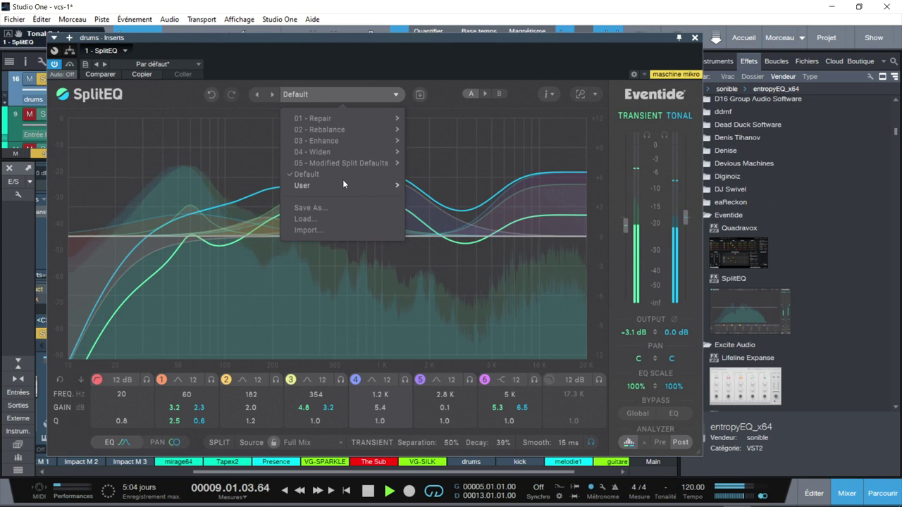
mouse_move(339, 185)
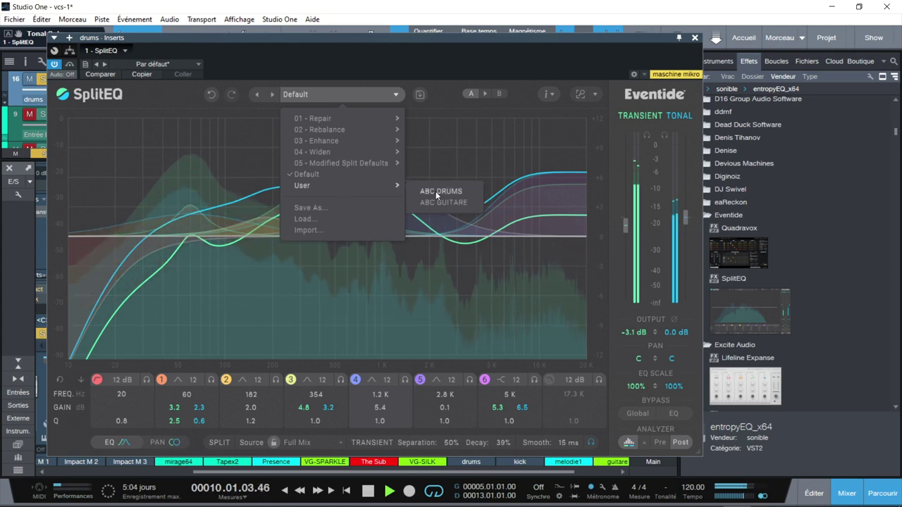
click(443, 97)
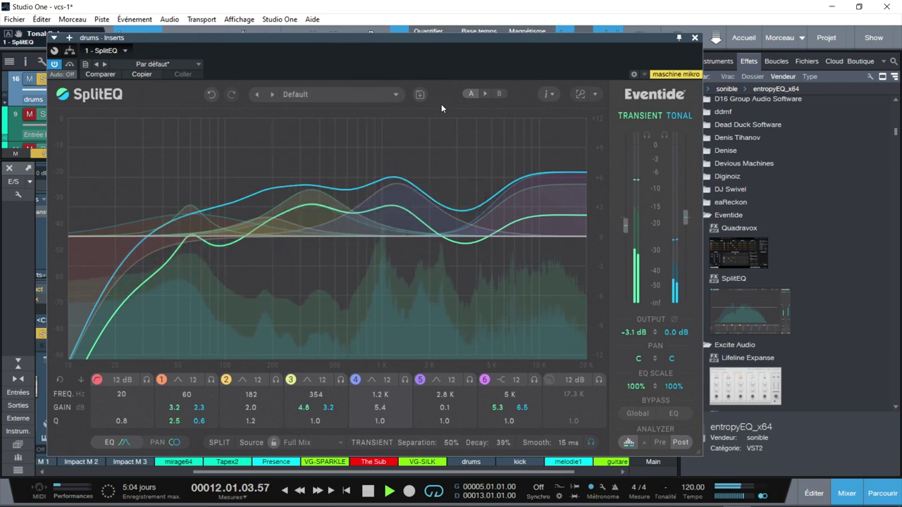
click(419, 95)
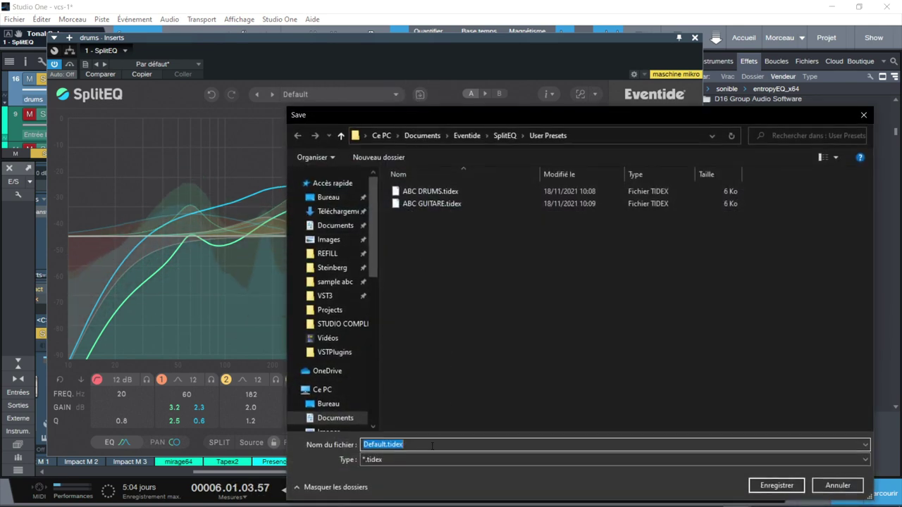
text(abc dru)
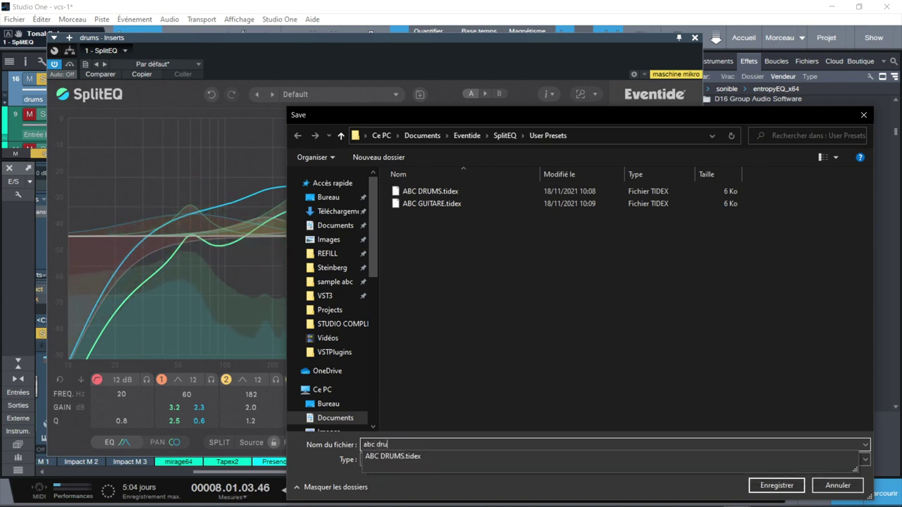
text(m2)
key(Return)
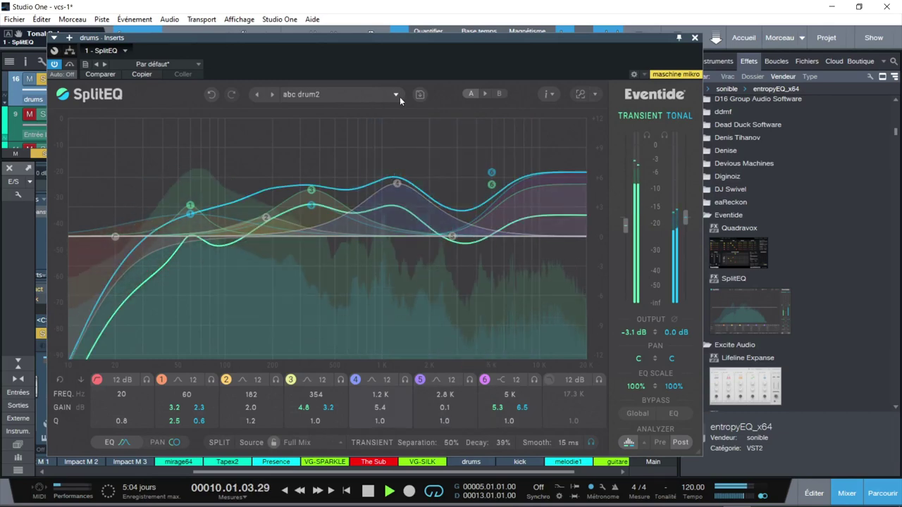
- Load the ABC DRUMS user preset and compare the drums with the plugin globally bypassed and active
click(292, 94)
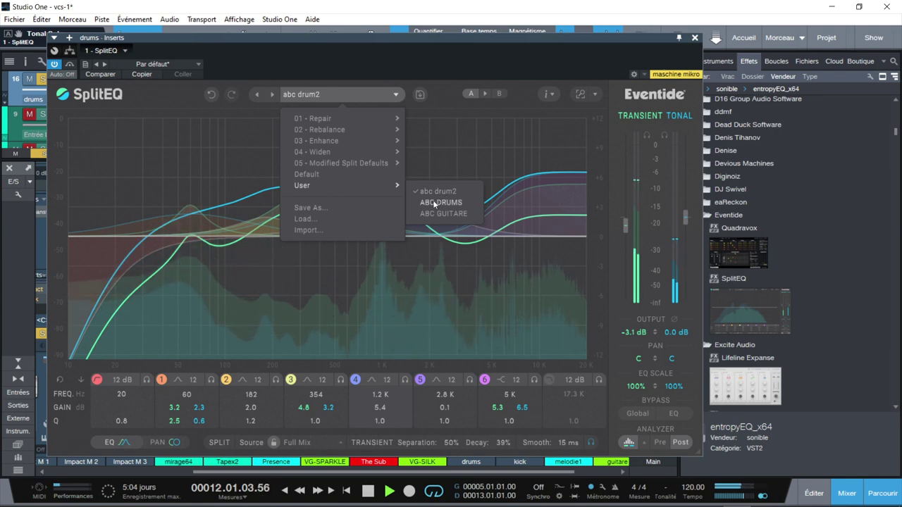
click(435, 204)
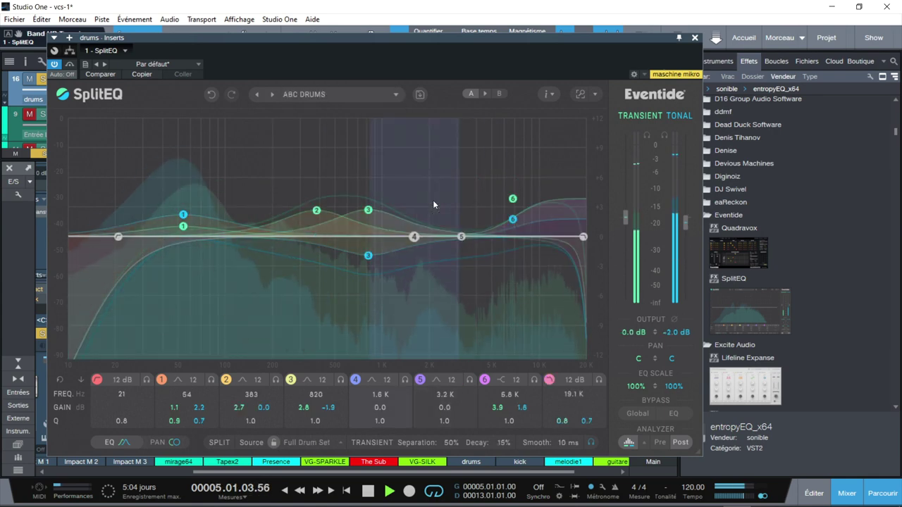
click(635, 413)
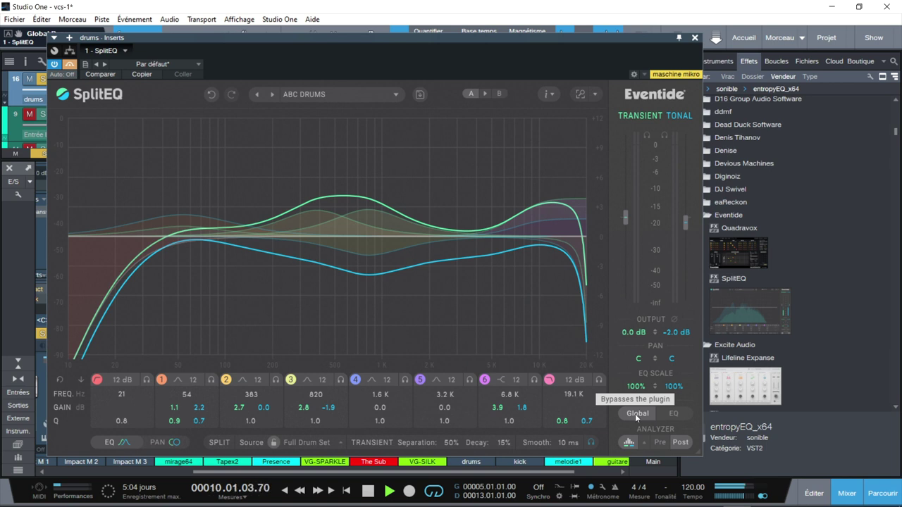
click(635, 414)
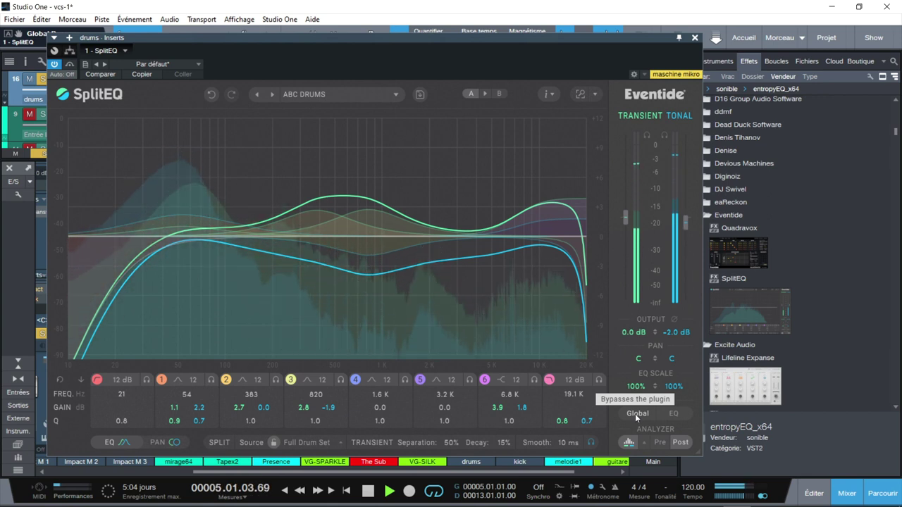
- Solo band 3, move it to 1.8 kHz, and set its transient gain to 7.8 dB and tonal gain to 4.6 dB
click(341, 380)
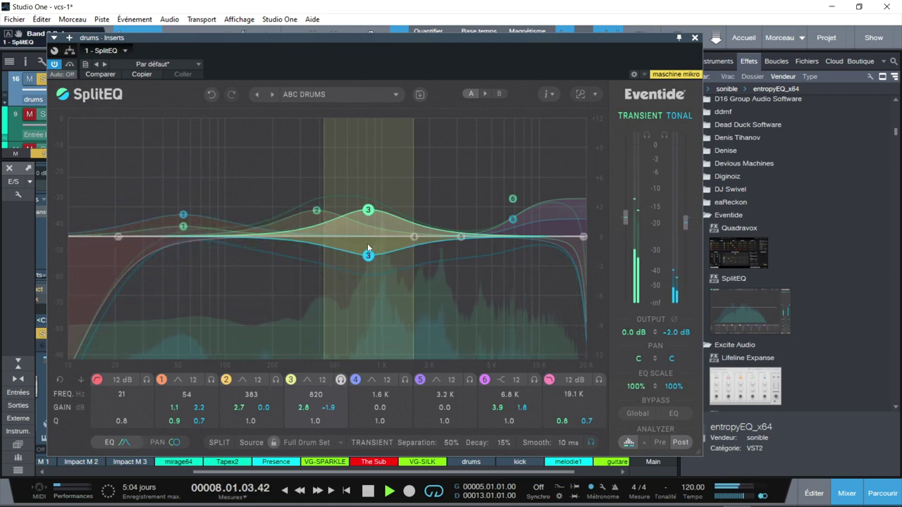
drag(368, 211, 423, 145)
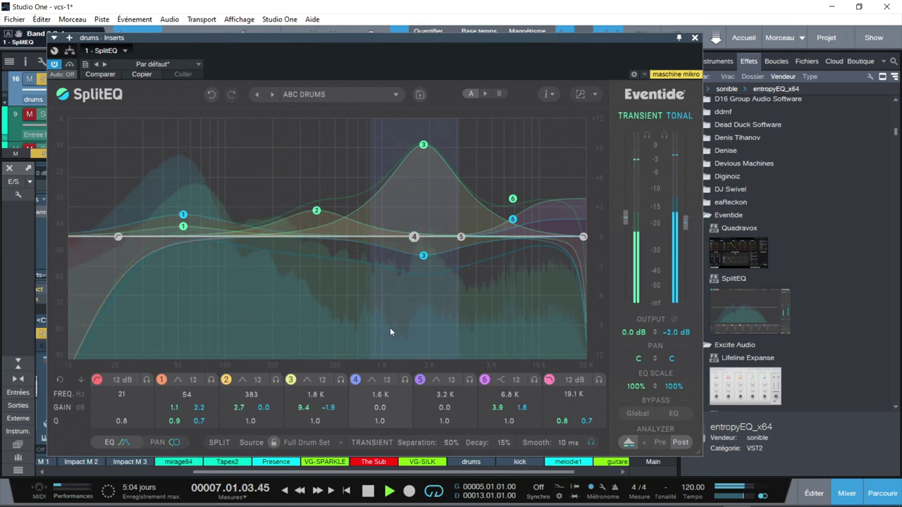
drag(424, 255, 425, 199)
drag(423, 144, 421, 159)
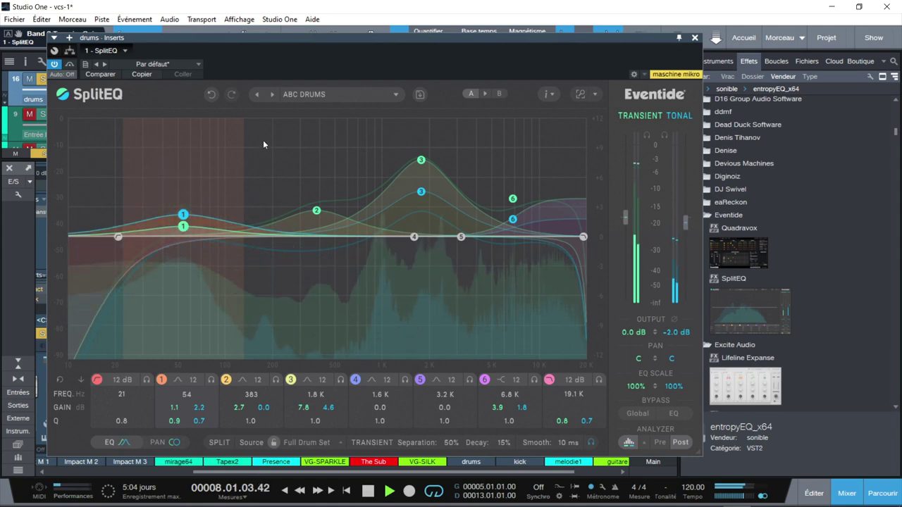
- Load the Clean Up Hats preset from the Repair drums category
click(329, 94)
mouse_move(326, 120)
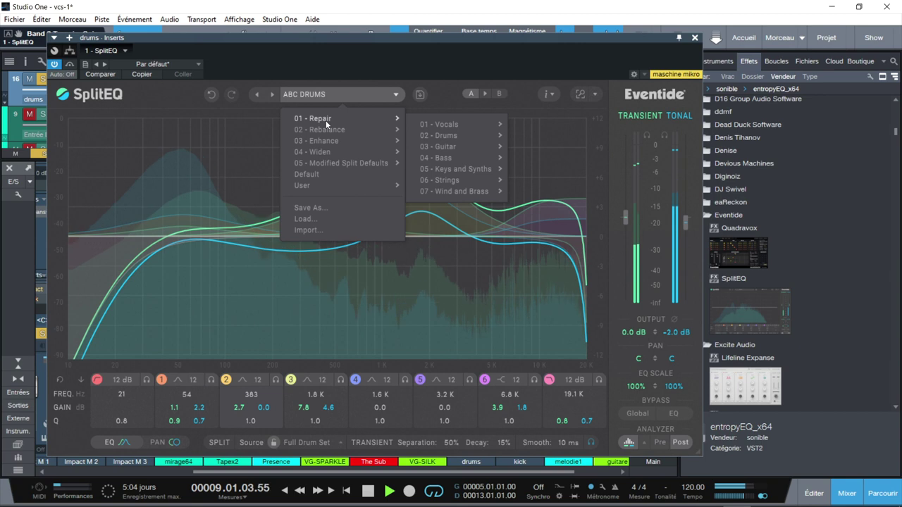
mouse_move(449, 137)
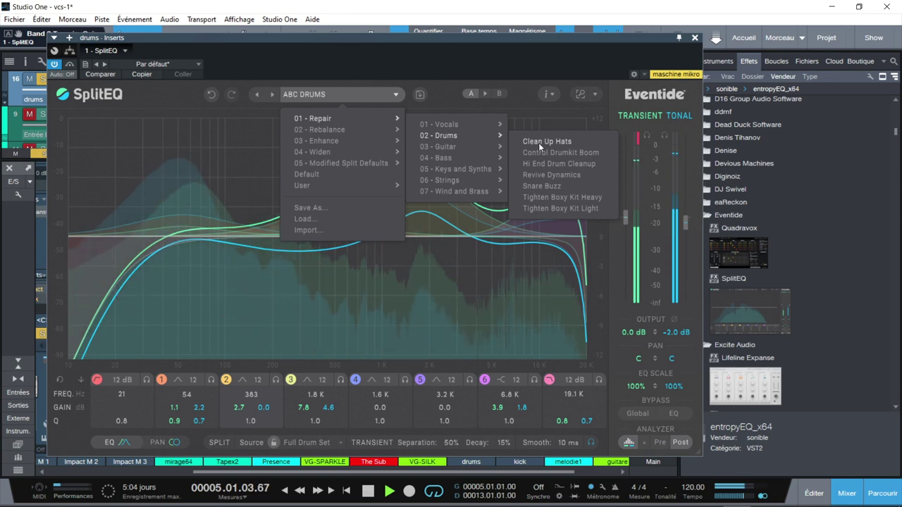
click(538, 142)
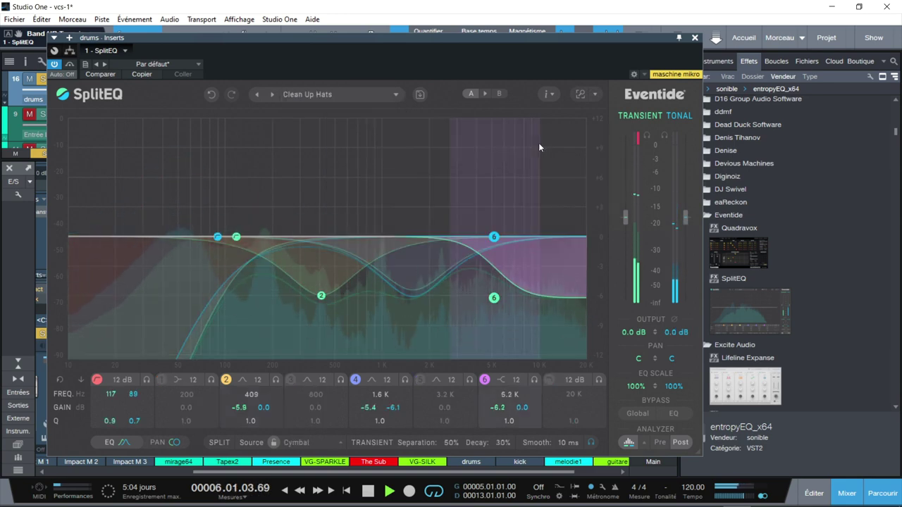
- Load the Control Drumkit Boom preset from the Repair drums category
click(334, 93)
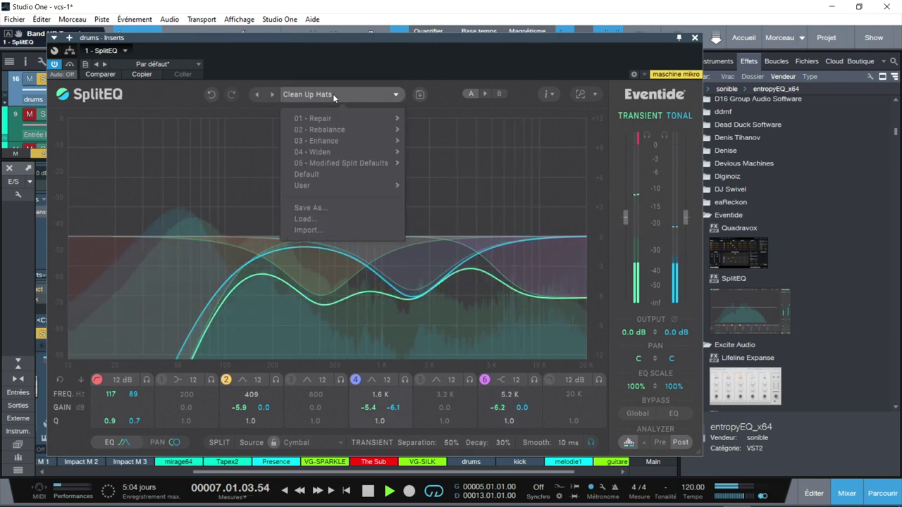
mouse_move(334, 119)
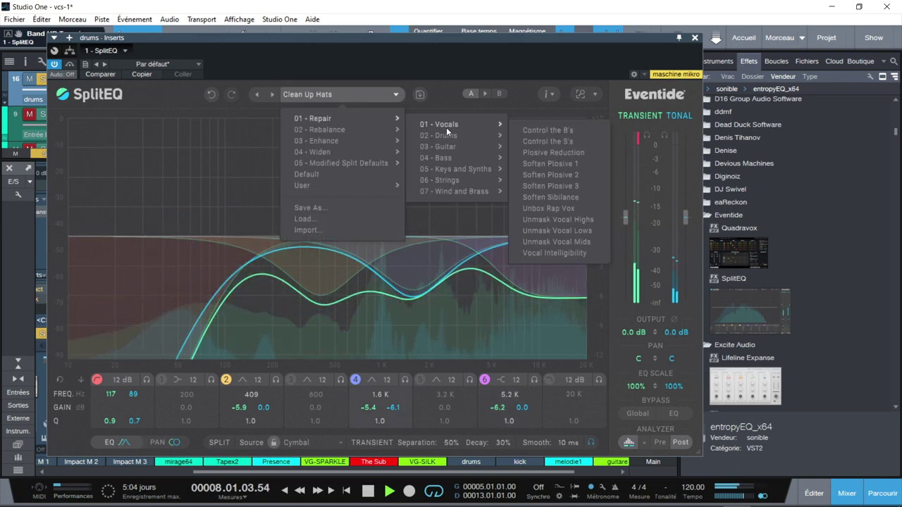
mouse_move(441, 135)
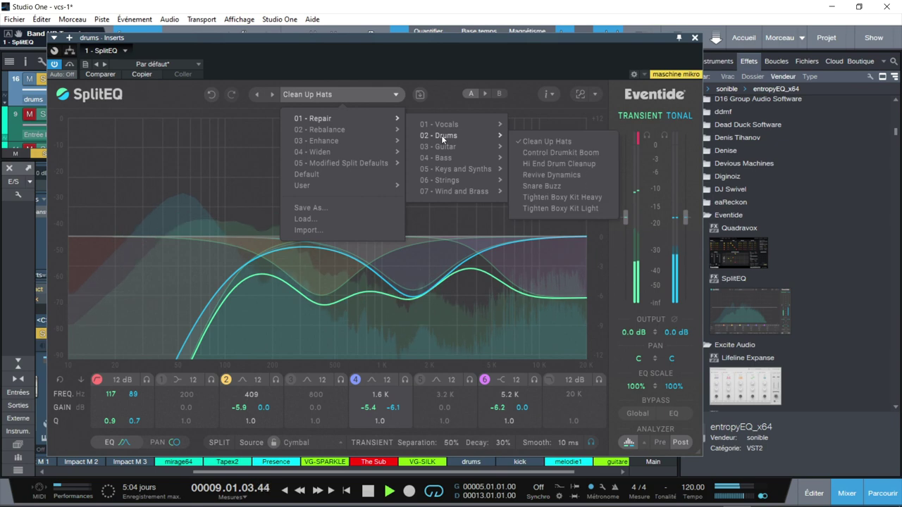
click(572, 153)
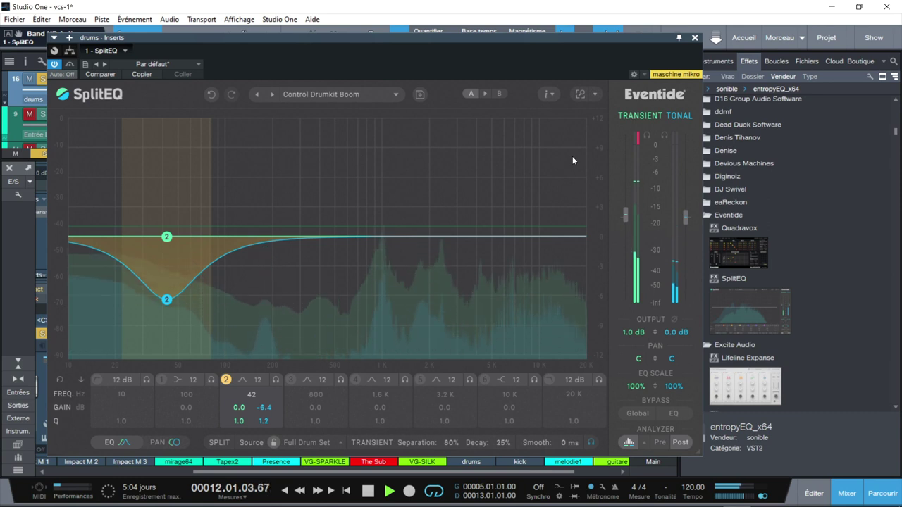
- Audition boosts on band 2's transient and tonal gains, then set them to 0.1 dB and -7.0 dB at 42 Hz
drag(166, 237, 167, 206)
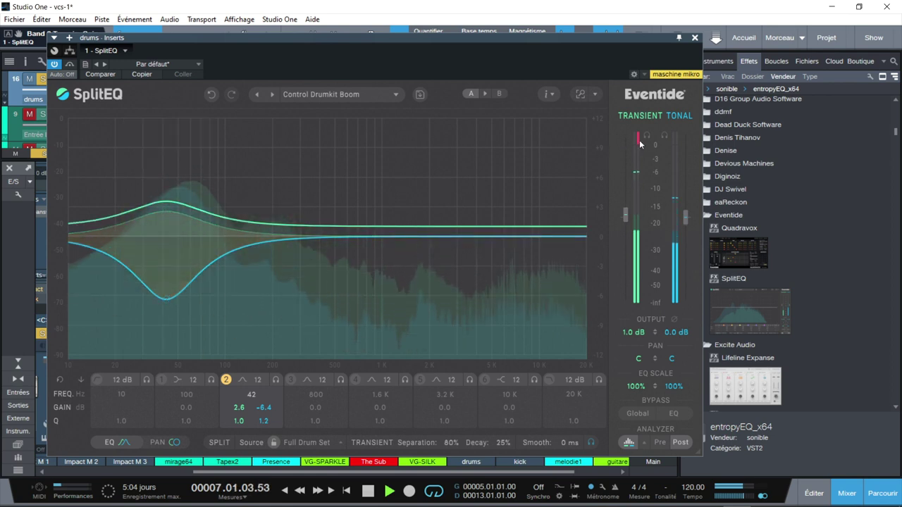
drag(168, 211, 170, 190)
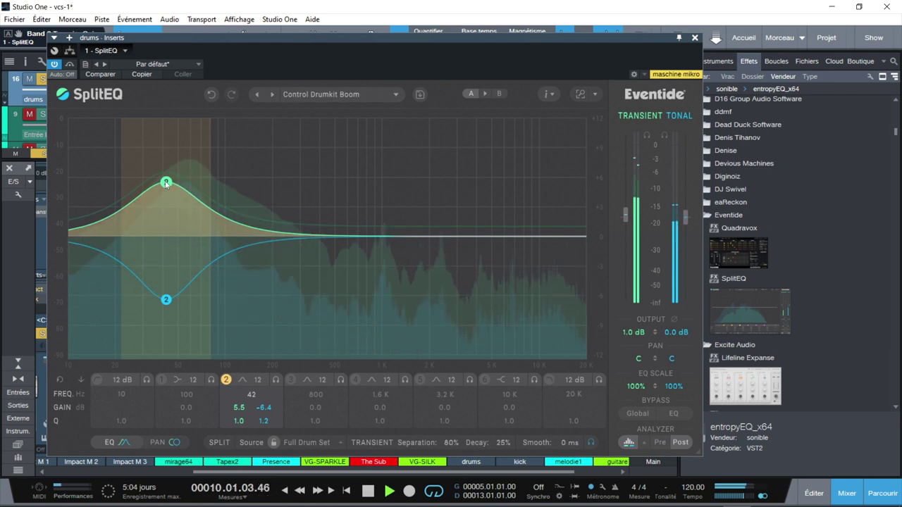
drag(167, 301, 165, 151)
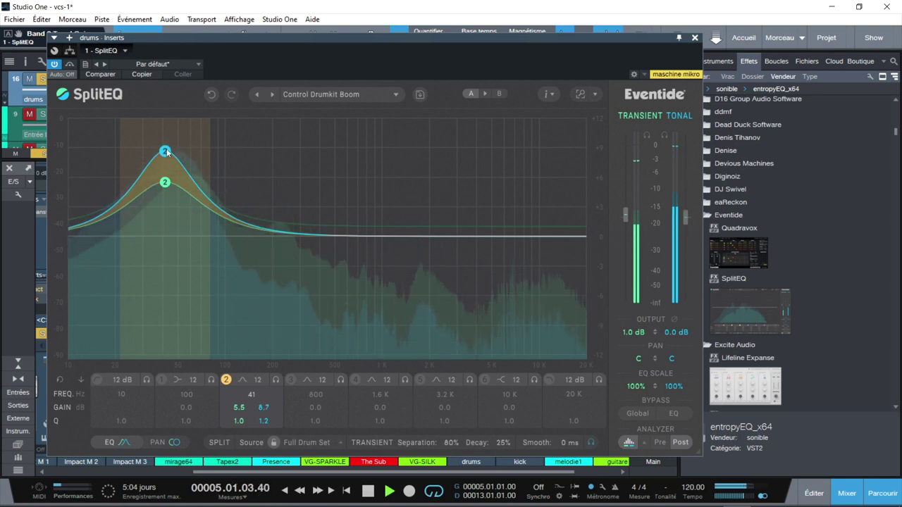
drag(165, 152, 162, 306)
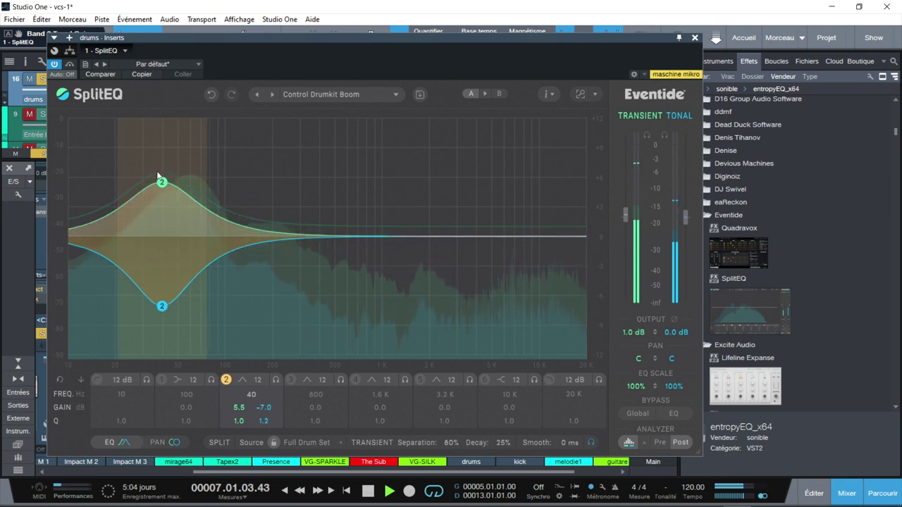
drag(162, 183, 161, 251)
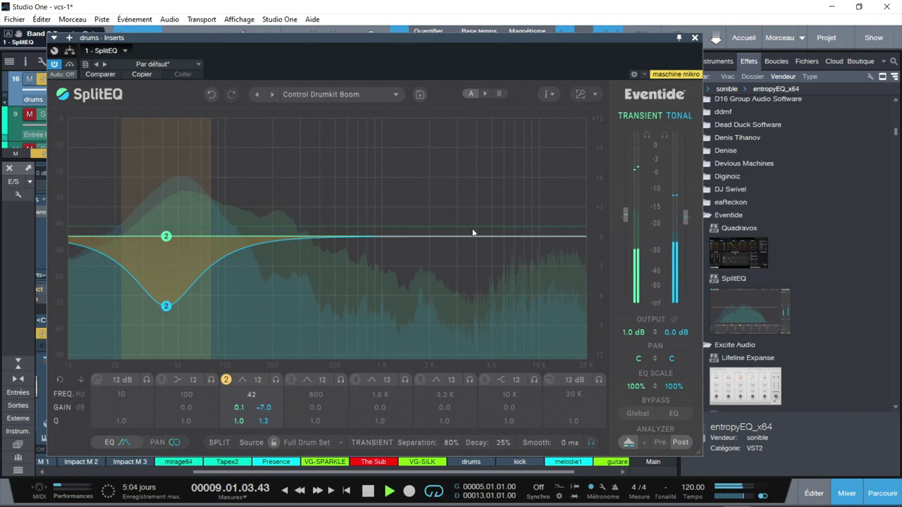
- Enable band 6, boost its transient gain to about 8 dB and tonal gain to 5.6 dB, and change its shape to peak
click(484, 381)
drag(539, 231, 458, 173)
drag(458, 237, 483, 155)
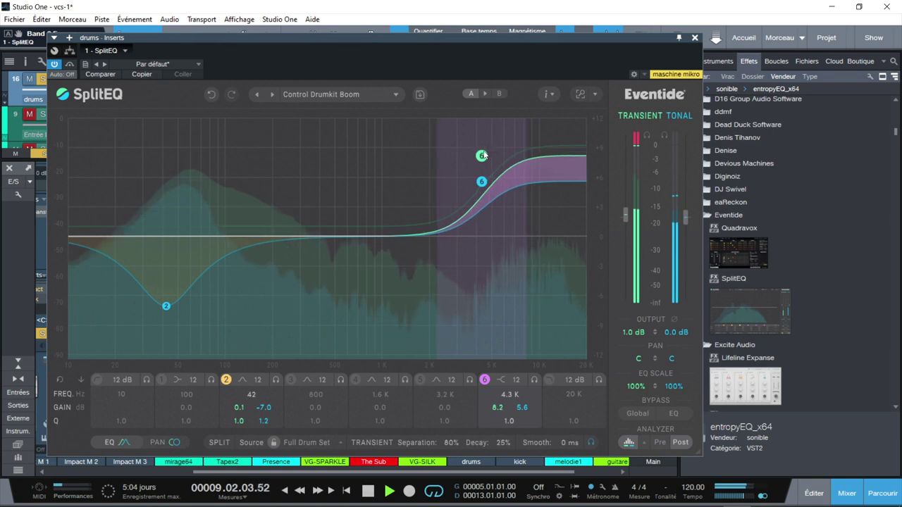
click(502, 382)
click(495, 308)
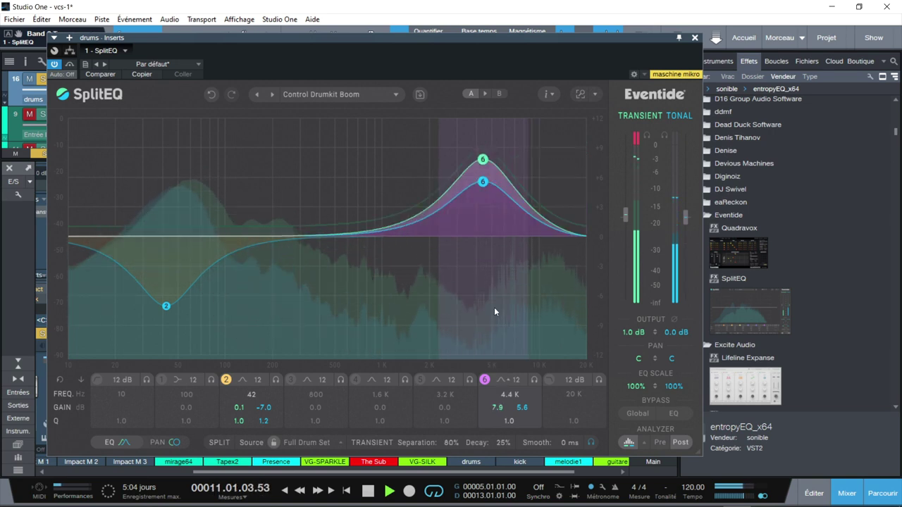
- Set band 6 to 12 kHz with 7.9 dB transient and 5.9 dB tonal gain, and enable the high-cut filter at 17.6 kHz transient, 18.5 kHz tonal
drag(482, 159, 569, 153)
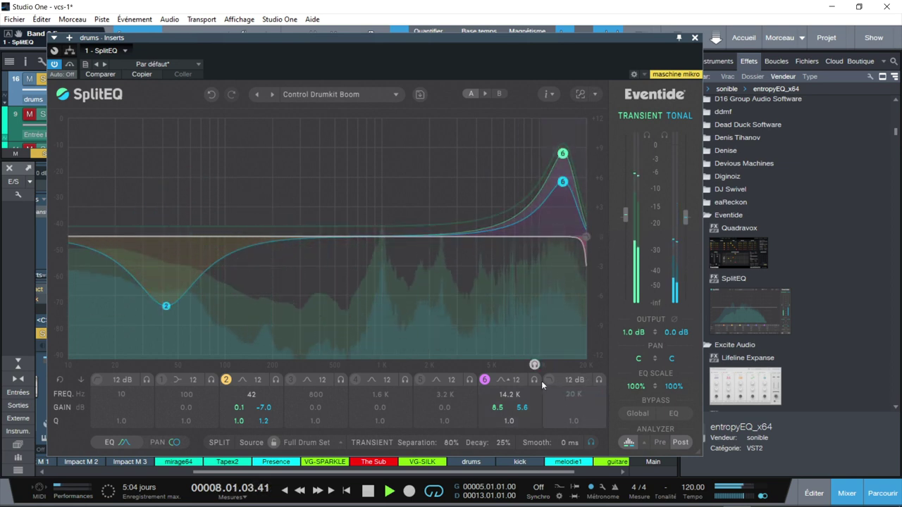
drag(563, 182, 548, 179)
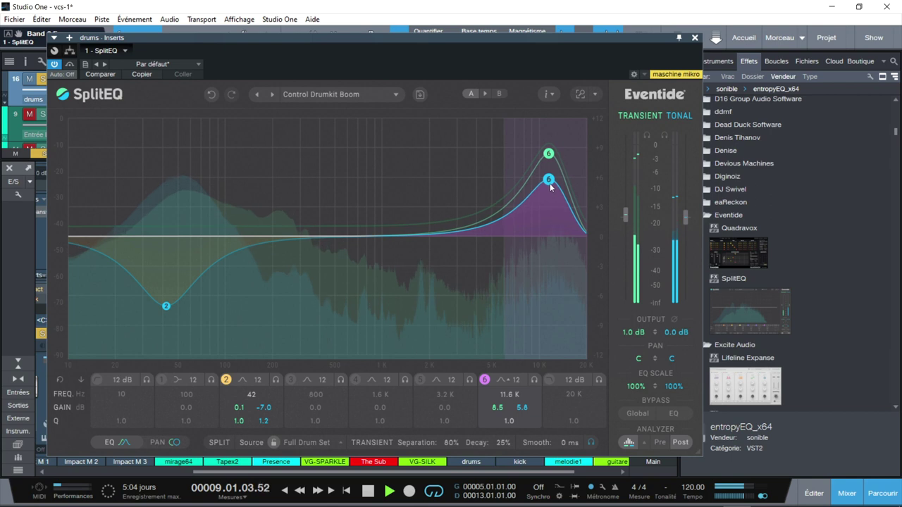
click(549, 380)
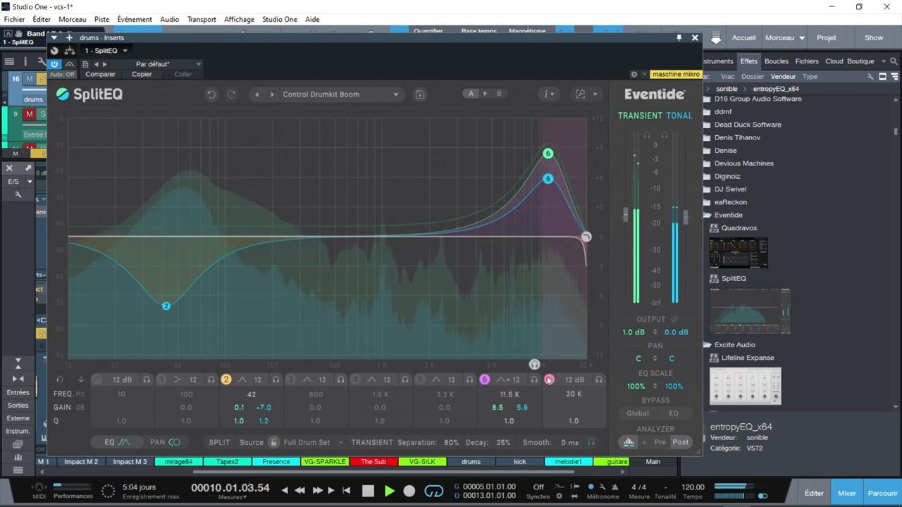
drag(585, 237, 589, 209)
drag(551, 153, 550, 160)
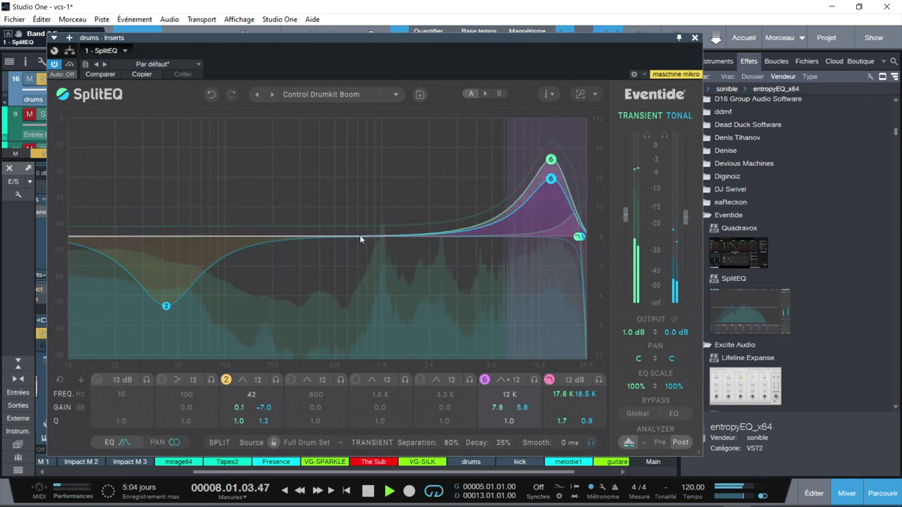
- Move band 2 to 60 Hz and raise its transient gain to 4.5 dB
drag(166, 236, 191, 202)
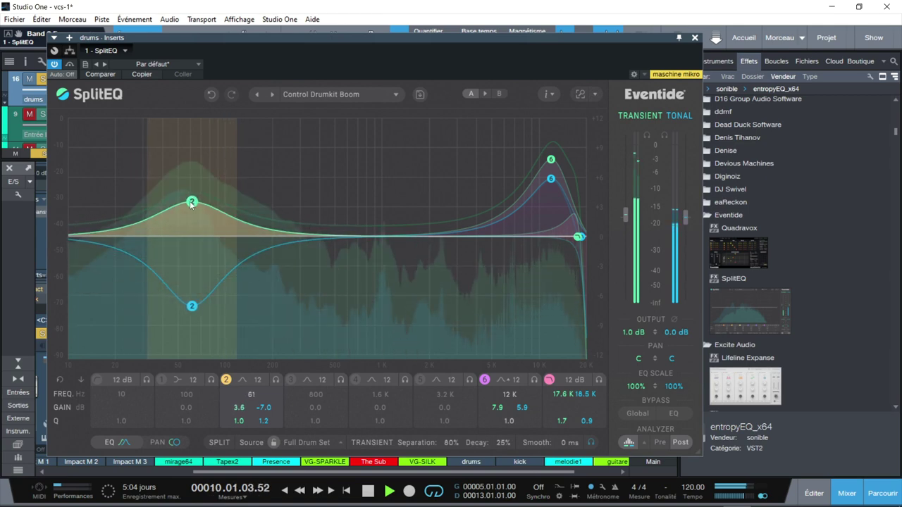
mouse_move(191, 235)
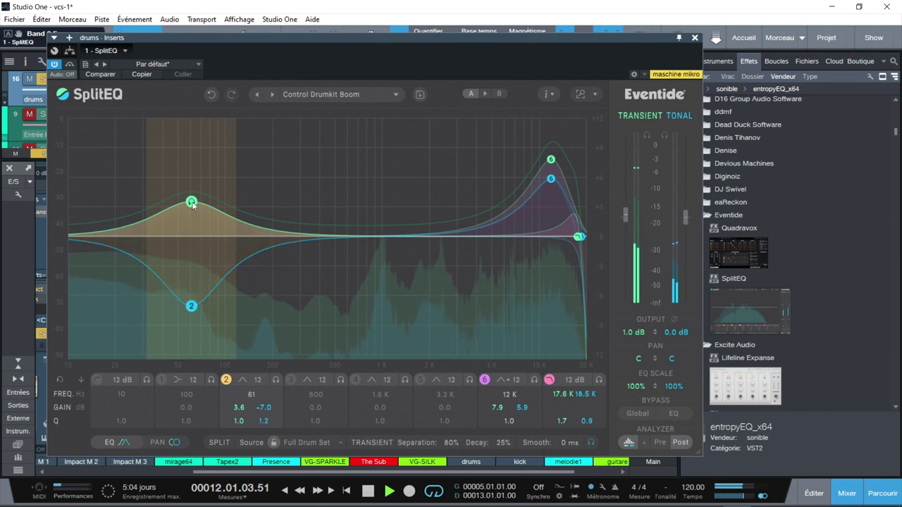
click(191, 202)
drag(191, 195, 191, 191)
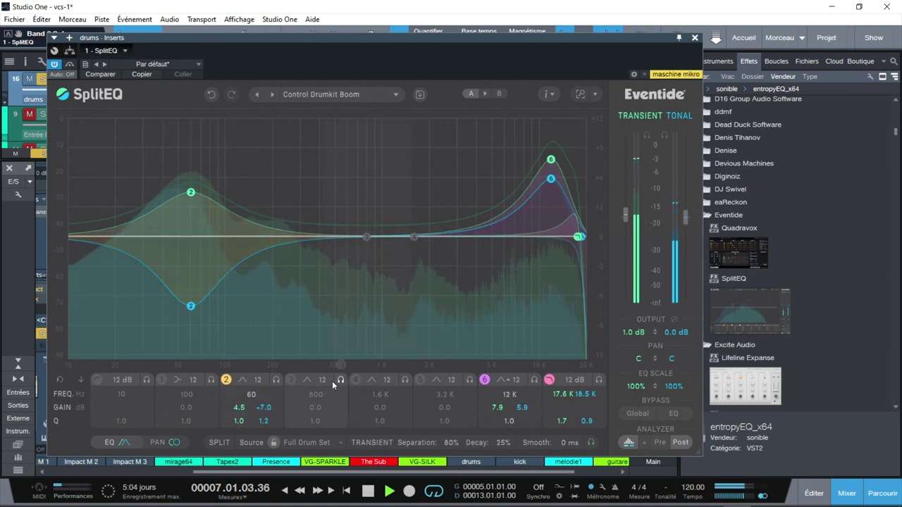
- Enable band 3 at about 799 Hz with a transient gain of 4.8 dB and a tonal gain of 1.4 dB
click(291, 381)
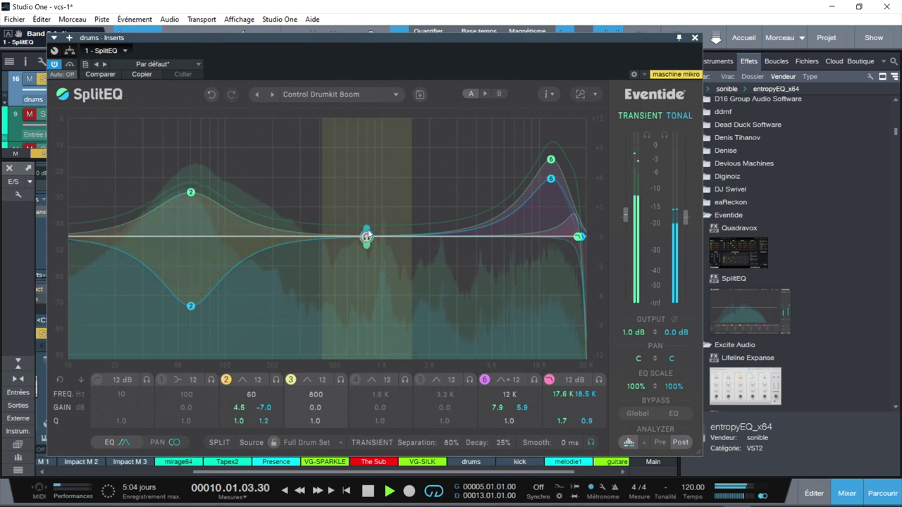
click(367, 251)
drag(367, 247, 367, 206)
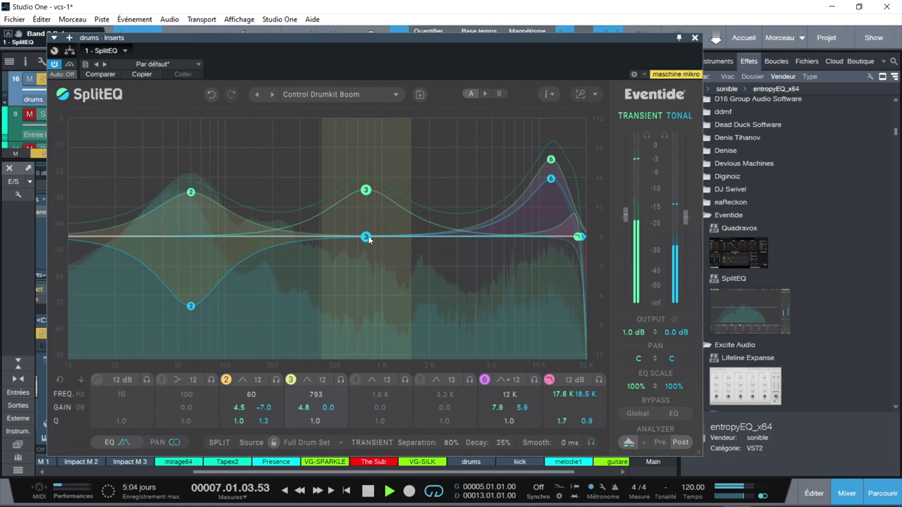
drag(369, 241, 369, 227)
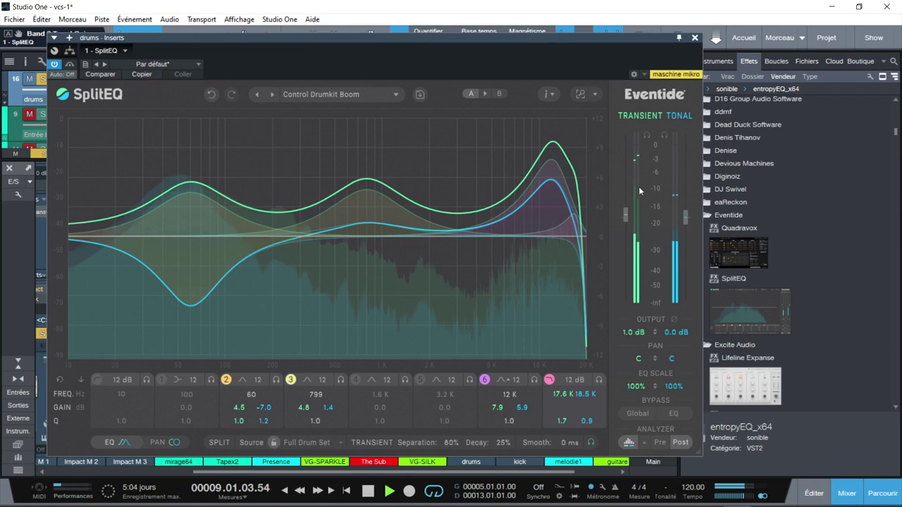
- Audition the transient and tonal streams separately, then compare the full drum mix with the plugin globally bypassed and active
click(646, 133)
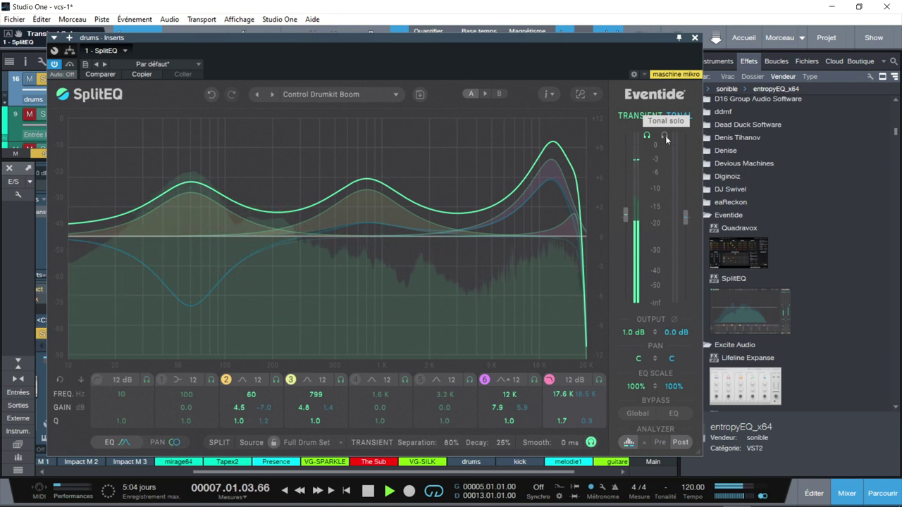
click(664, 136)
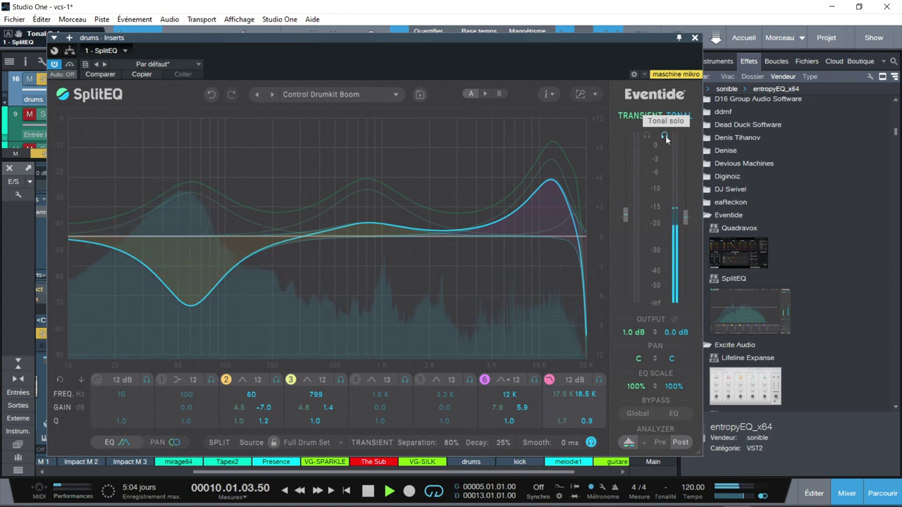
click(664, 136)
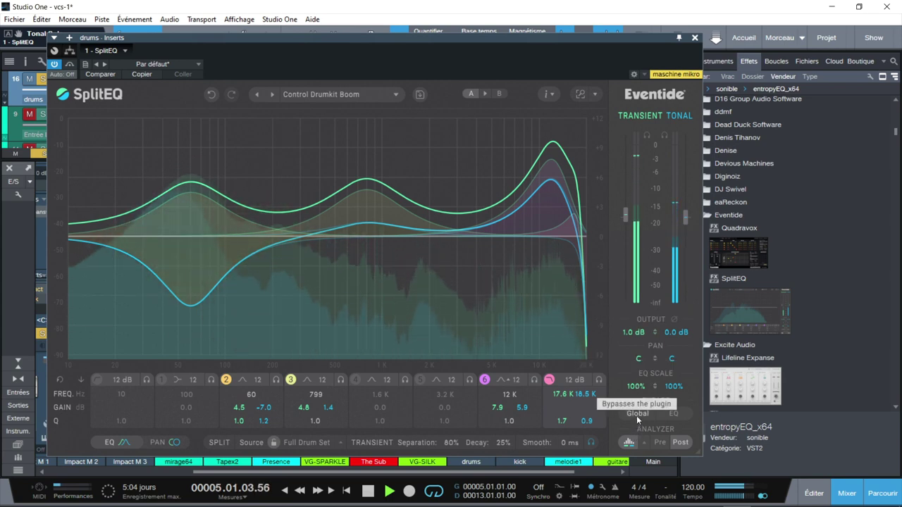
click(636, 414)
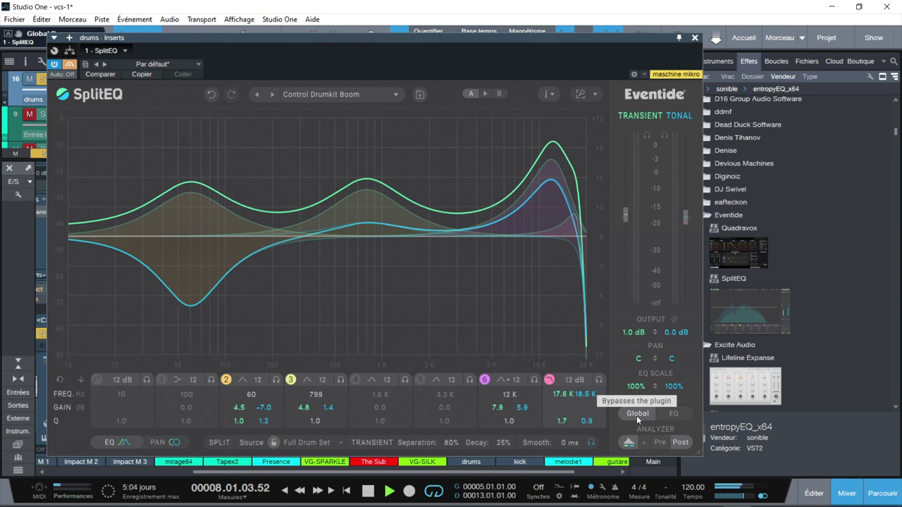
click(636, 416)
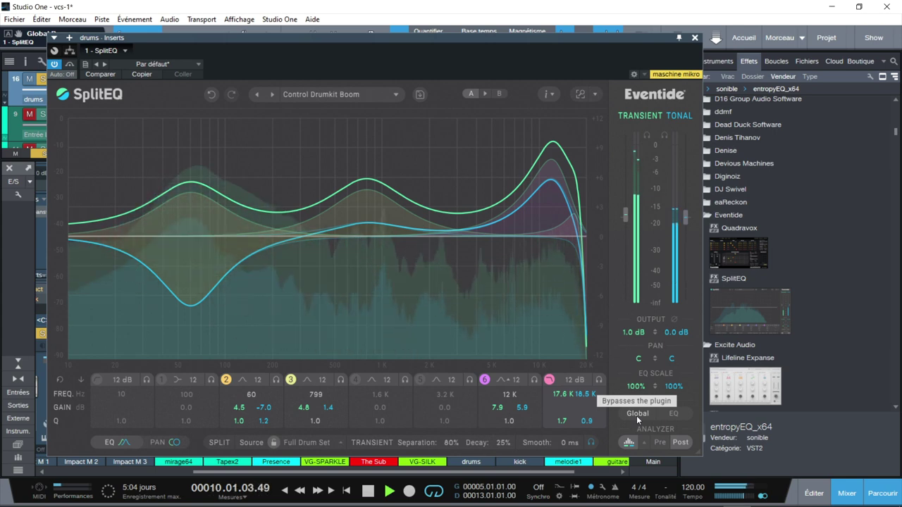
- Open the performance monitor and check SplitEQ's processor load on the drums bus with playback stopped and running
key(space)
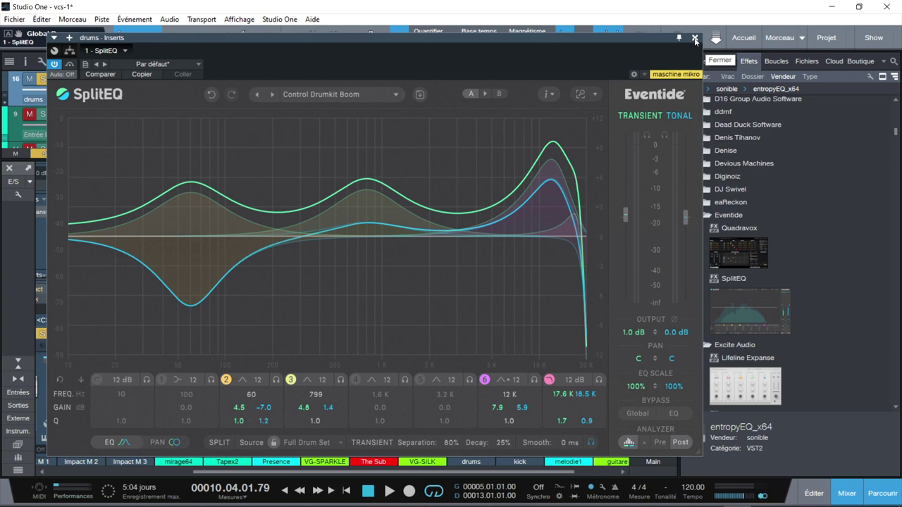
click(71, 491)
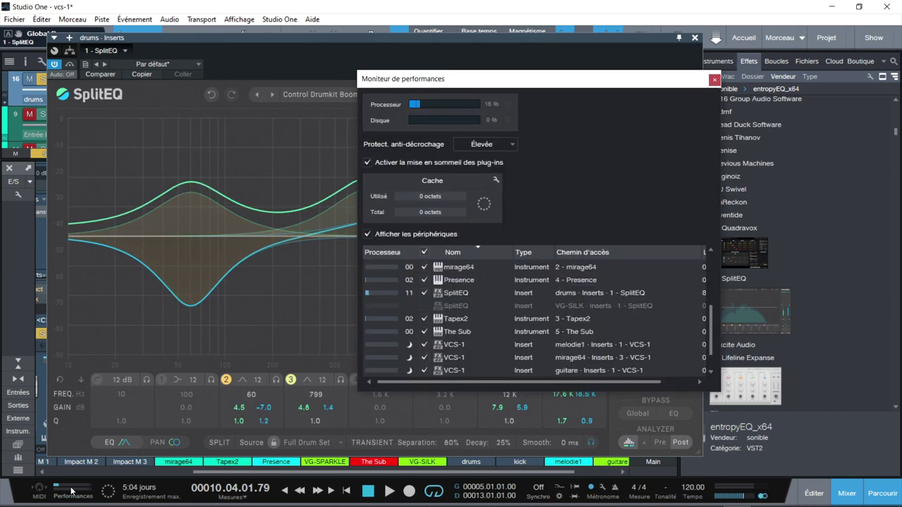
key(space)
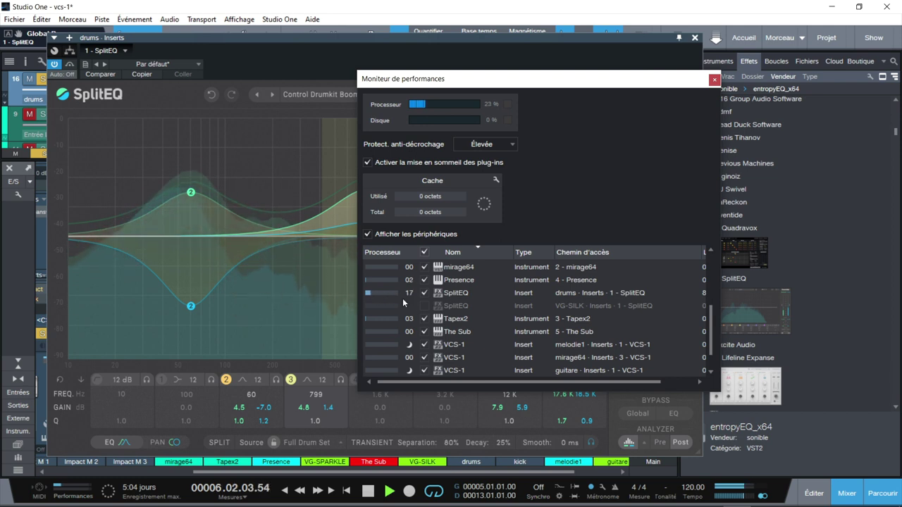
- In the performance monitor, compare the processor load with the drums and VG-SILK SplitEQ instances enabled and disabled, re-enable both, and close the monitor
drag(712, 321, 698, 268)
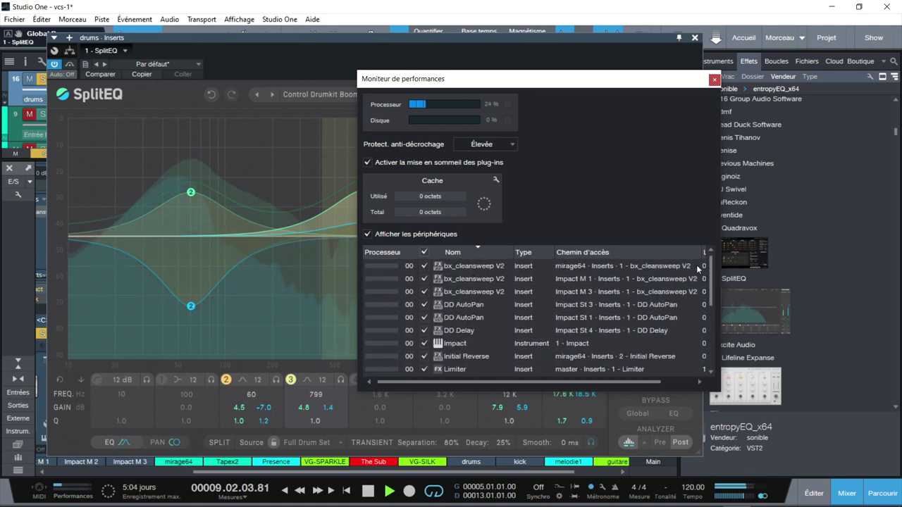
drag(707, 298, 707, 308)
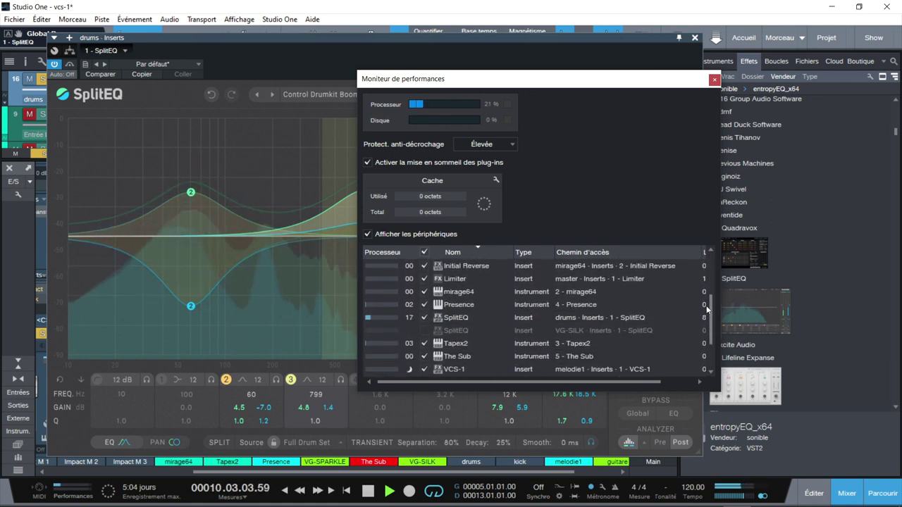
click(423, 331)
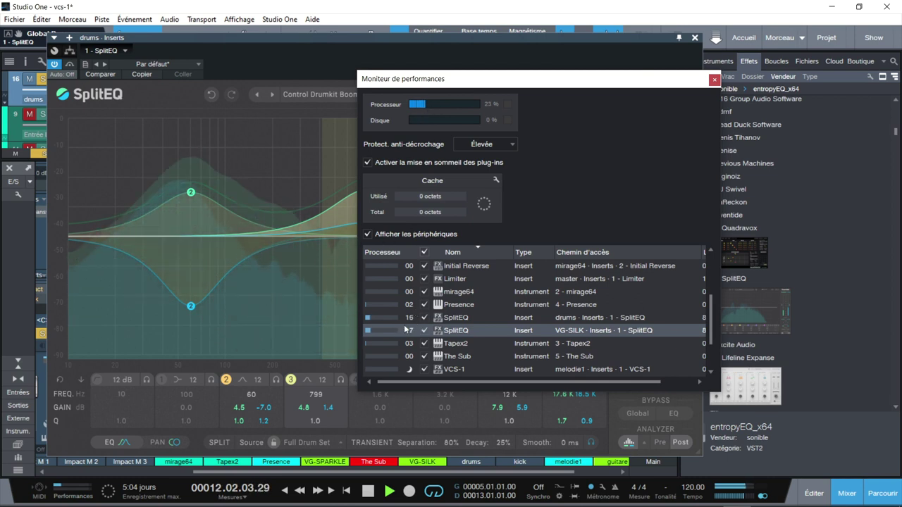
click(424, 317)
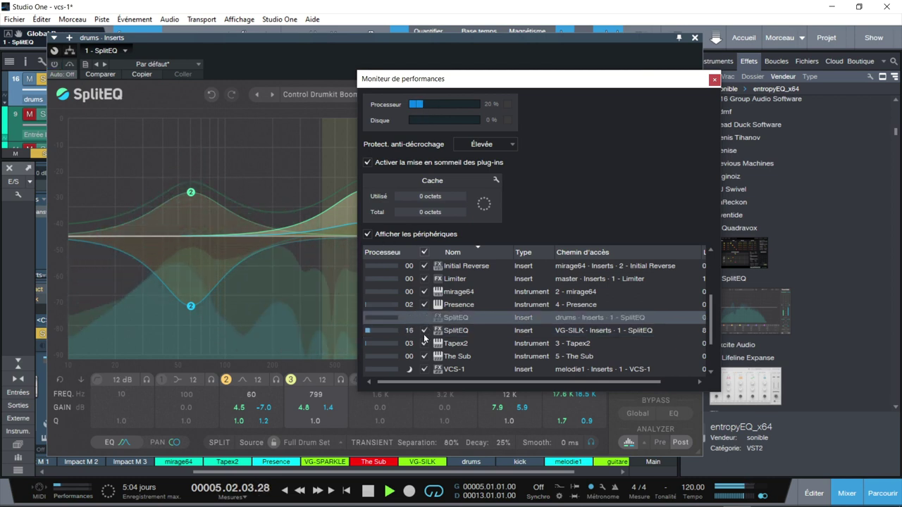
click(423, 330)
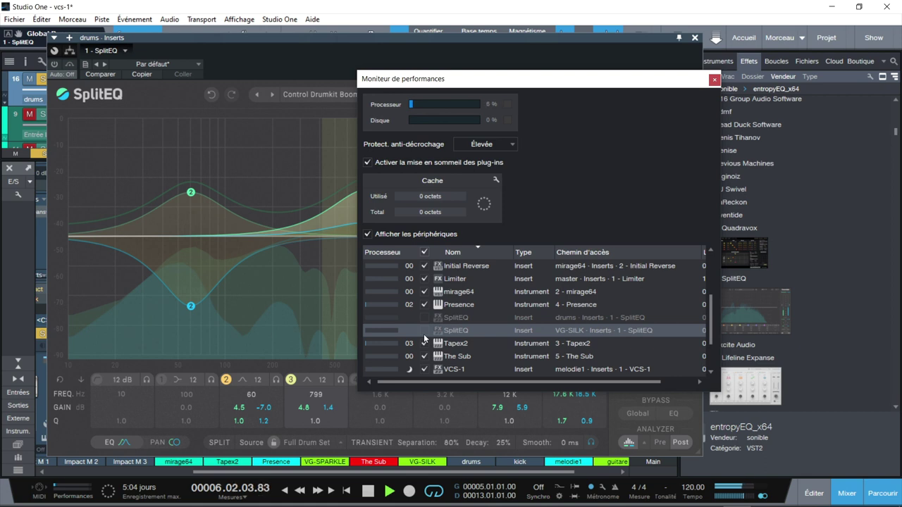
click(424, 331)
click(424, 318)
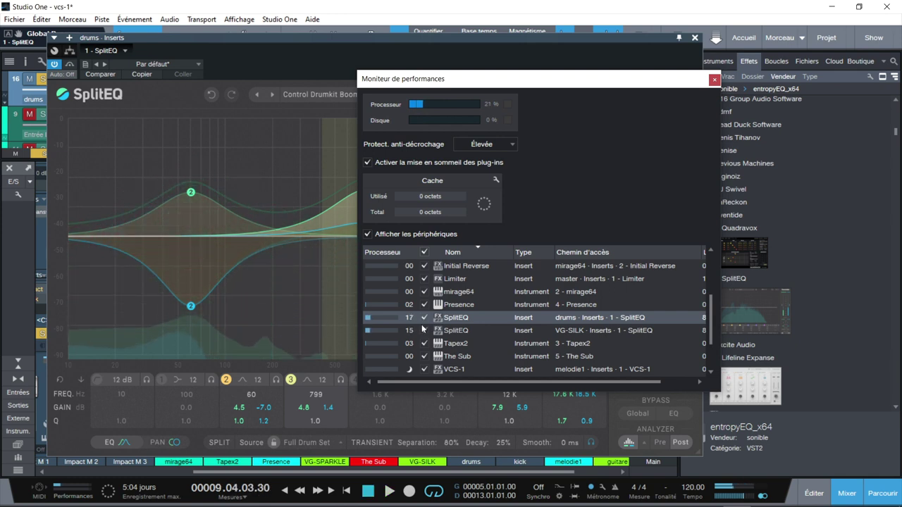
click(714, 80)
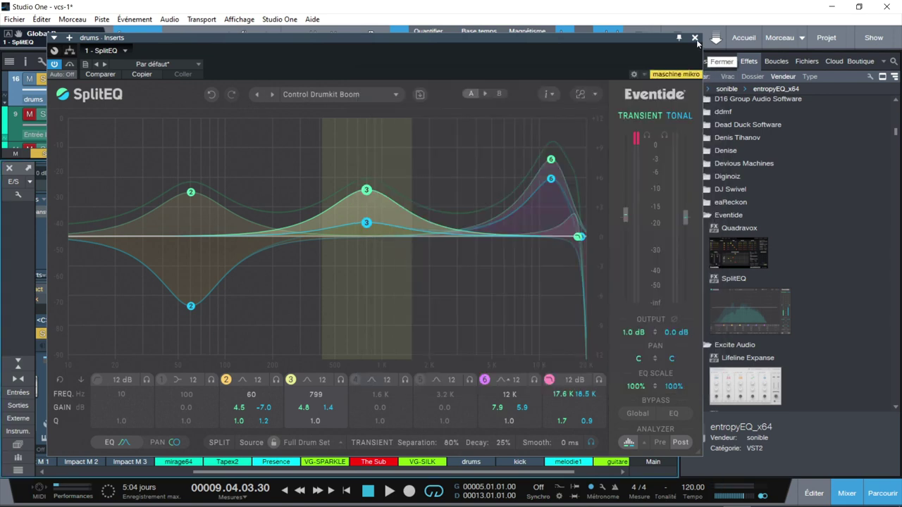
- Close the drums SplitEQ window, solo VG-SILK instead of the drums bus, and play from the loop start
click(695, 38)
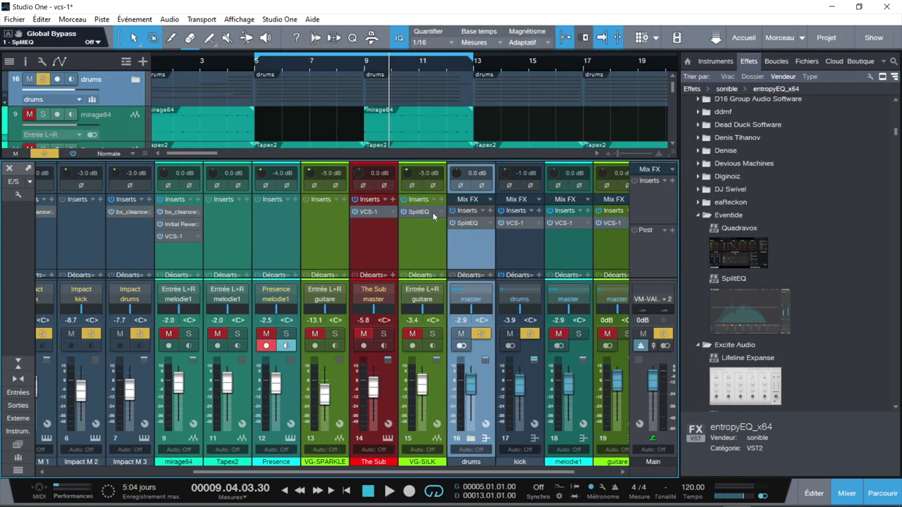
click(432, 334)
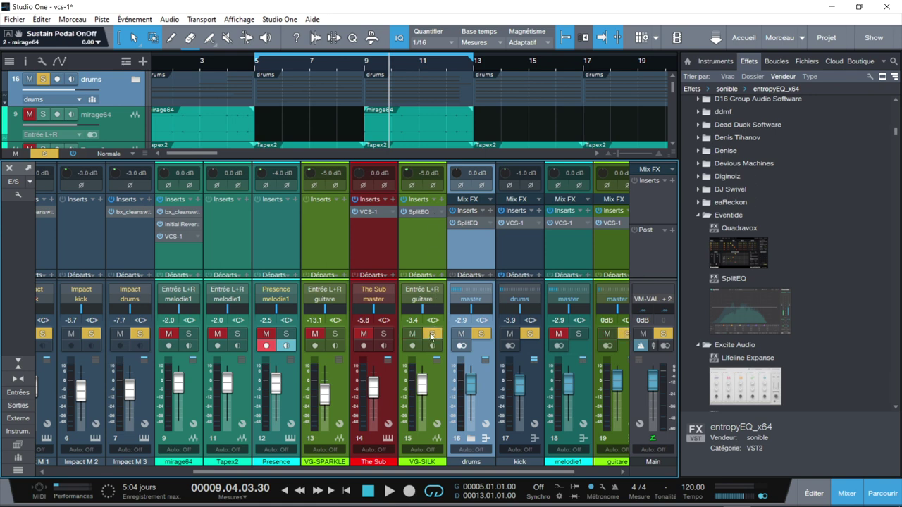
click(480, 335)
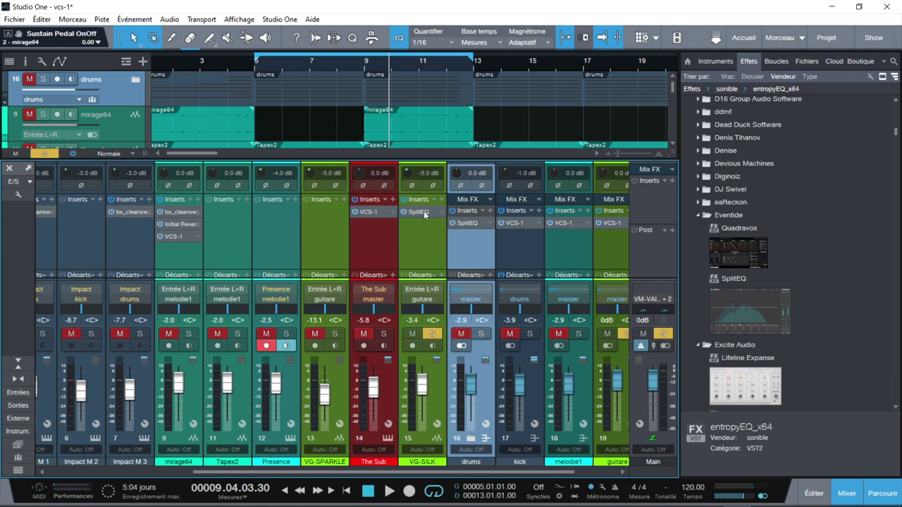
key(Home)
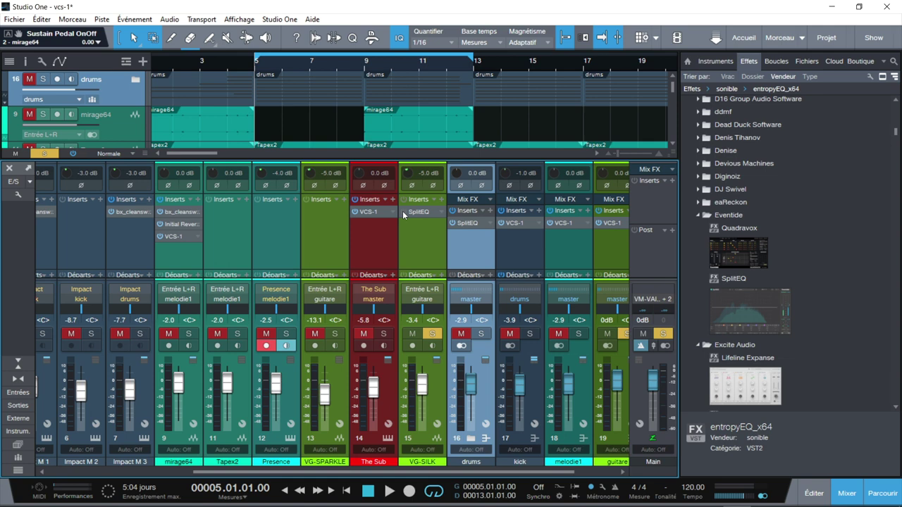
key(space)
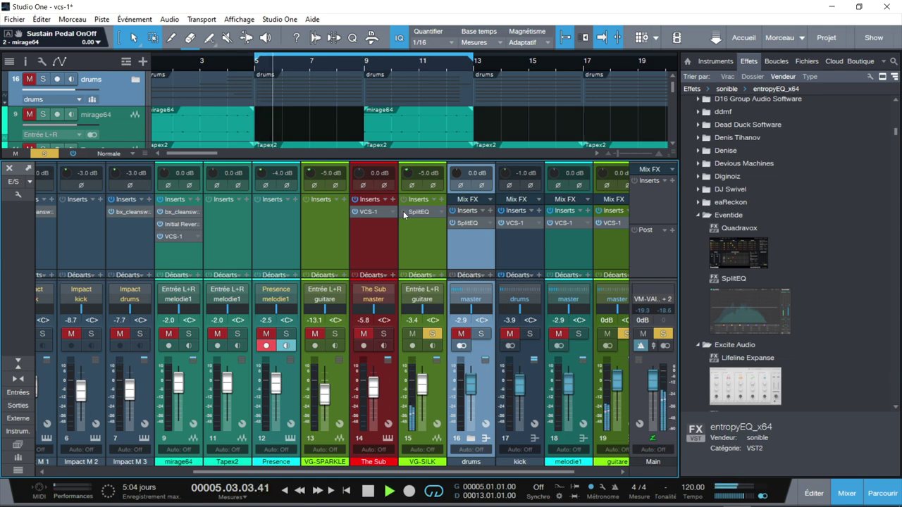
- Open SplitEQ on the VG-SILK channel, activate it and load the user preset ABC GUITARE
click(421, 212)
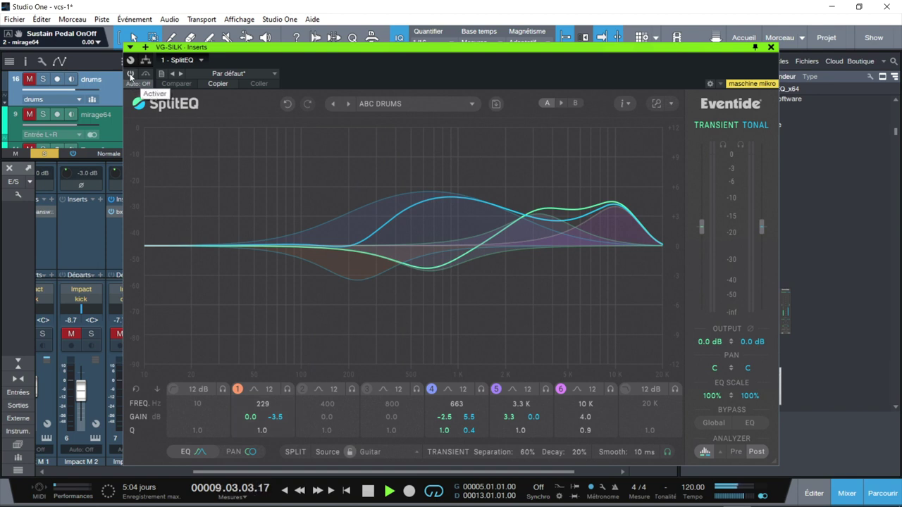
click(131, 75)
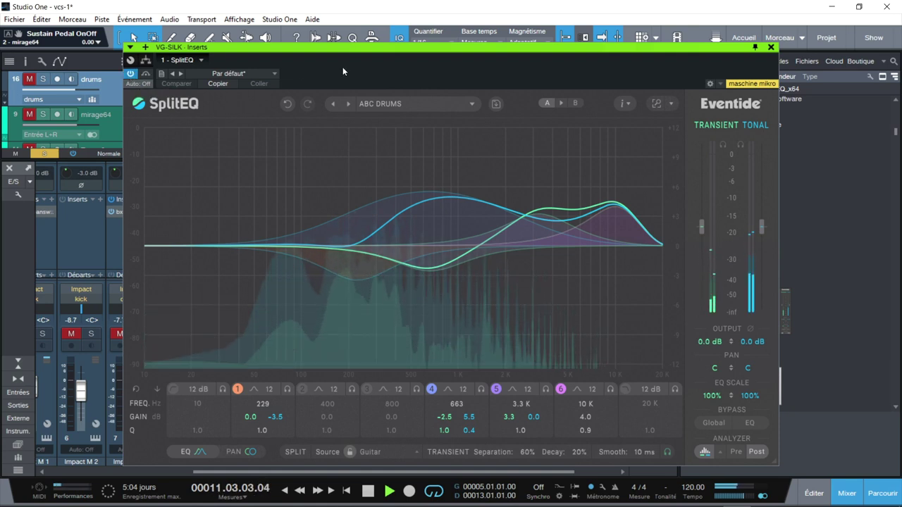
click(471, 105)
mouse_move(451, 151)
mouse_move(451, 195)
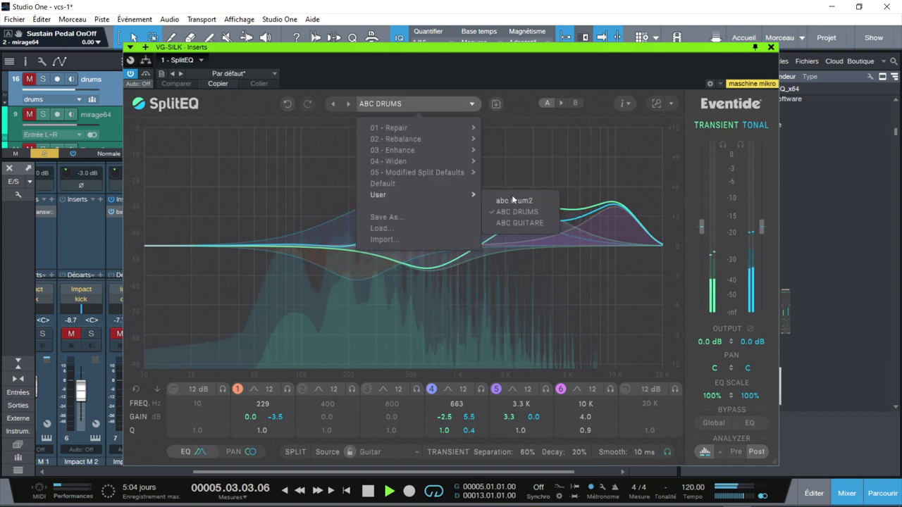
click(514, 224)
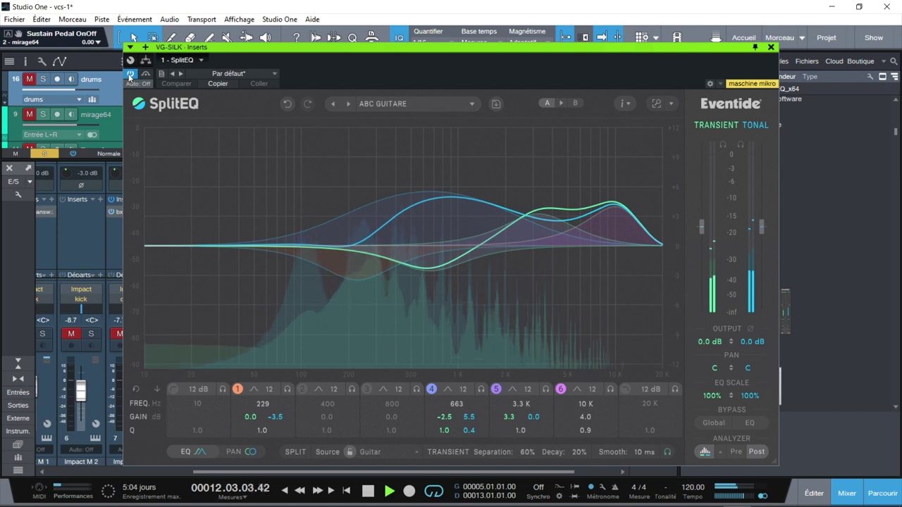
- Set the transient decay to 60% while auditioning the guitar's transient stream alone, and return to the full signal
drag(649, 49, 569, 49)
mouse_move(554, 140)
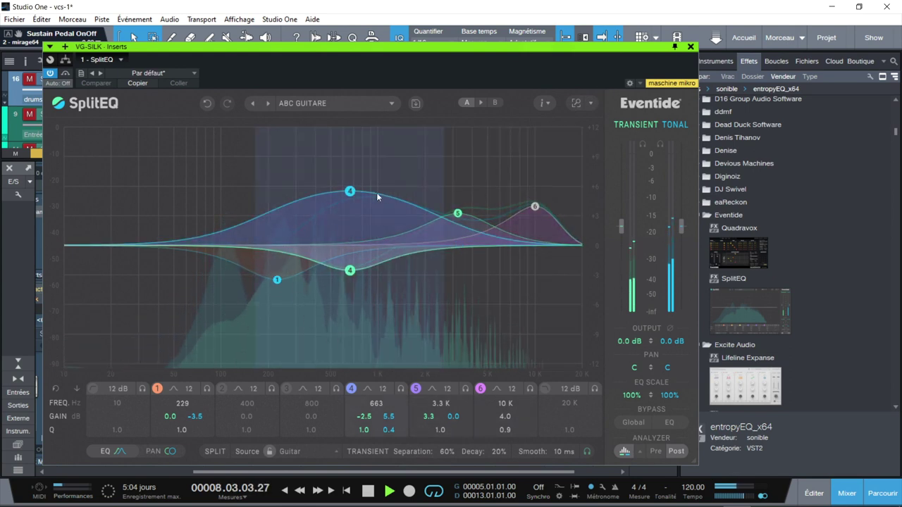
click(641, 144)
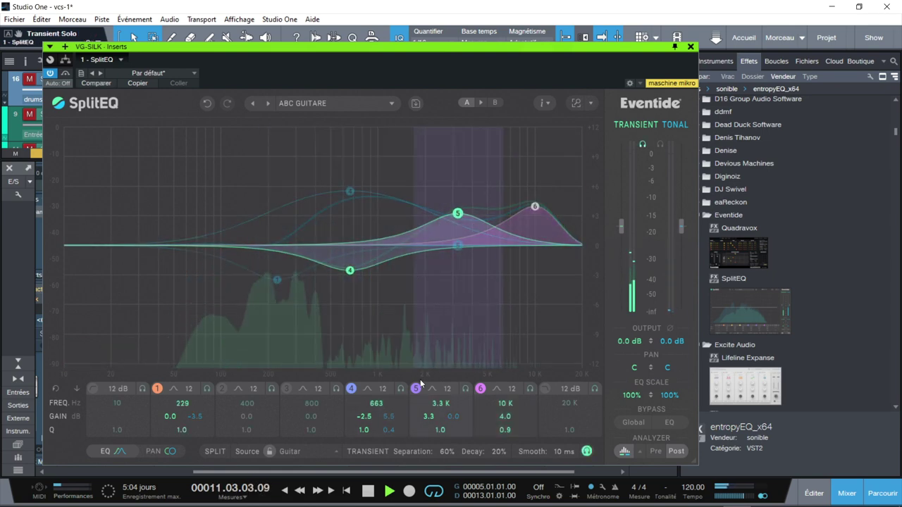
drag(493, 448, 504, 398)
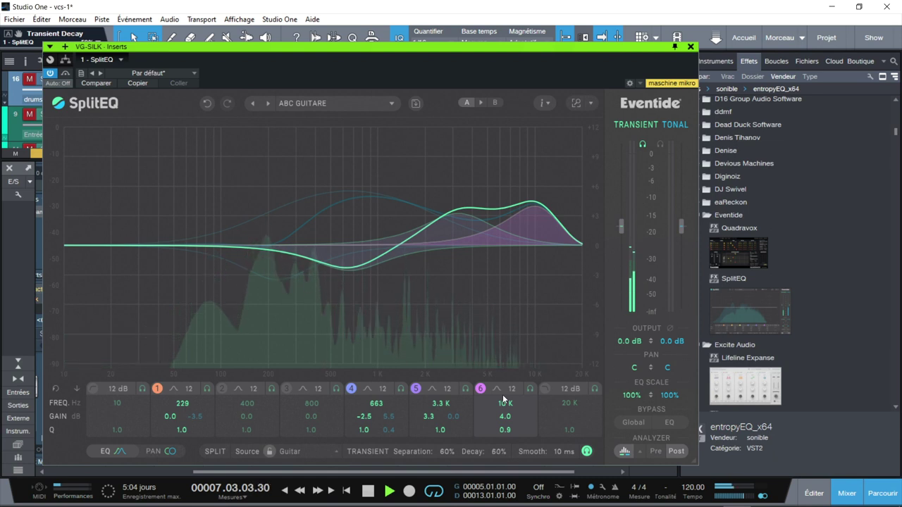
click(641, 144)
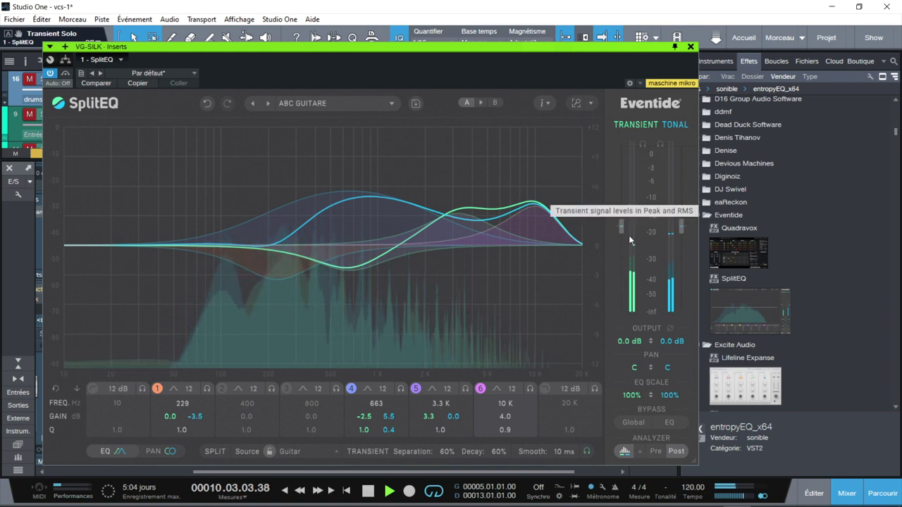
- Raise the guitar's transient output to 5.0 dB and its tonal output to 2.0 dB, and close the plugin window
drag(621, 230, 616, 217)
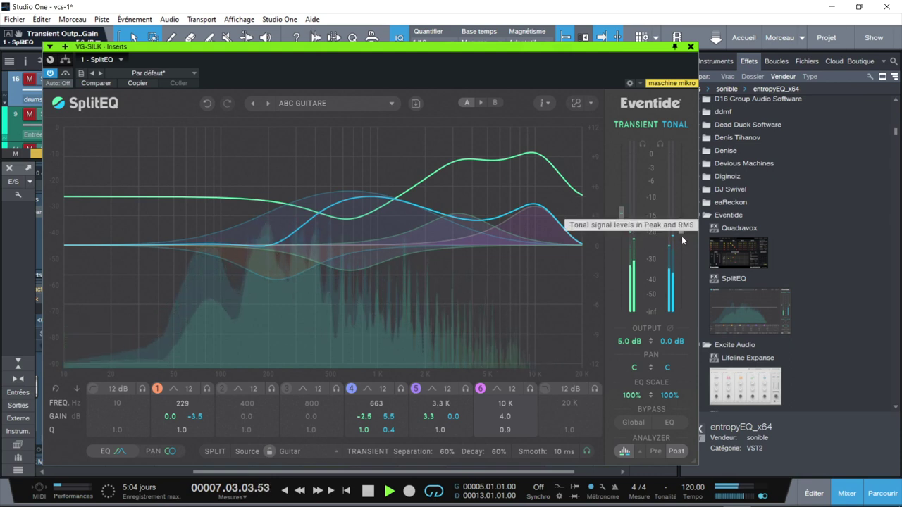
drag(681, 231, 681, 228)
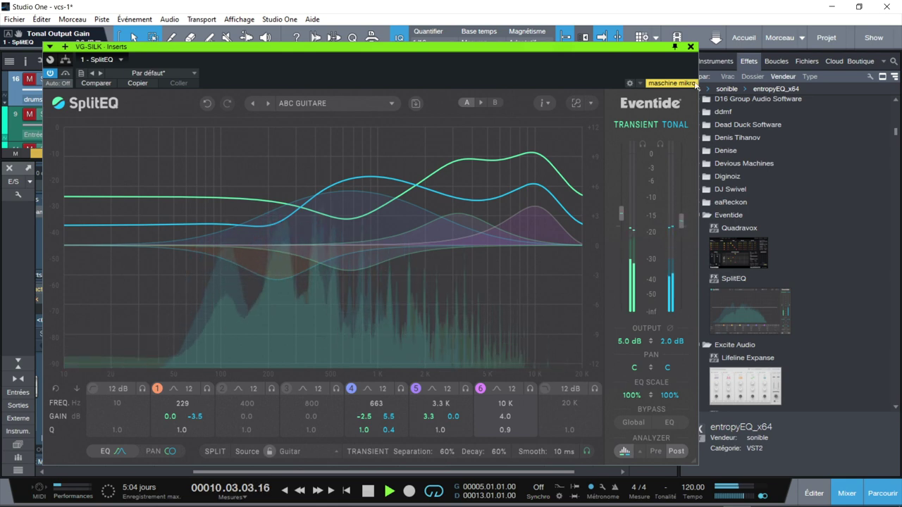
click(691, 46)
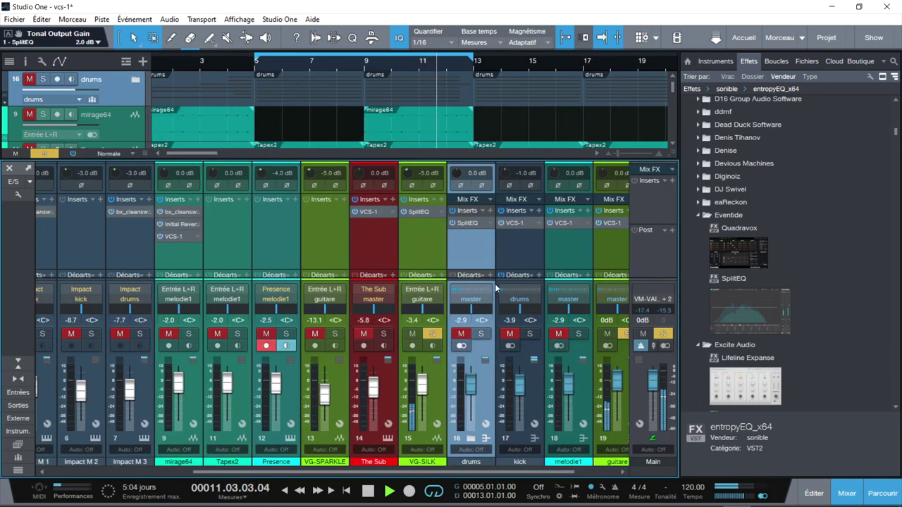
- Audition the VG-SILK guitar together with the drums bus, and return to hearing the guitar without the drums
click(482, 337)
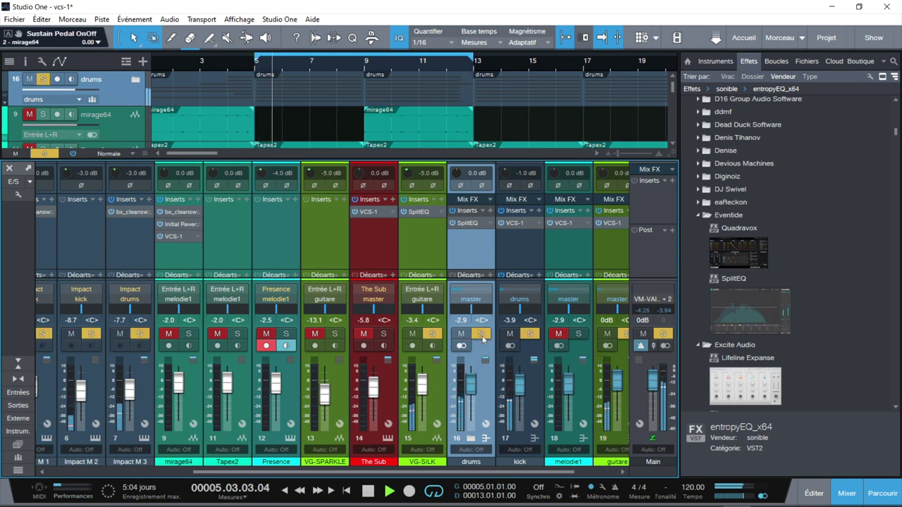
click(435, 337)
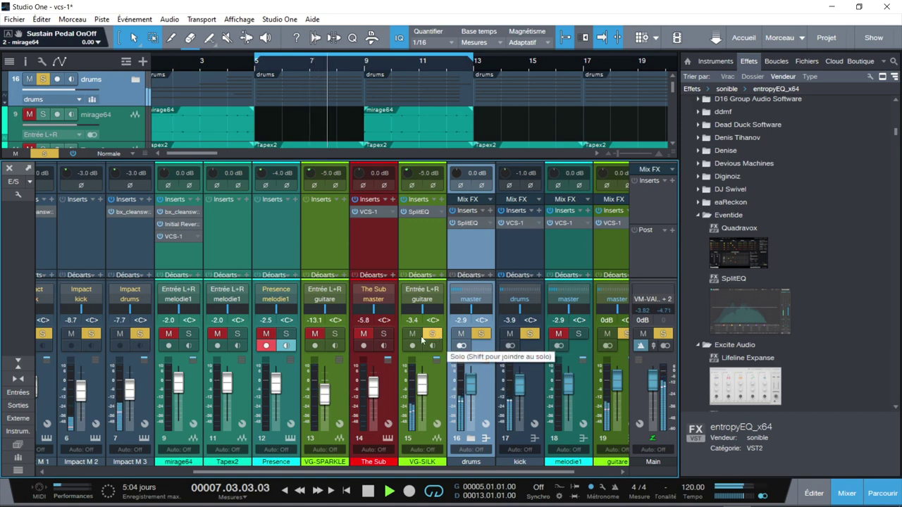
click(435, 336)
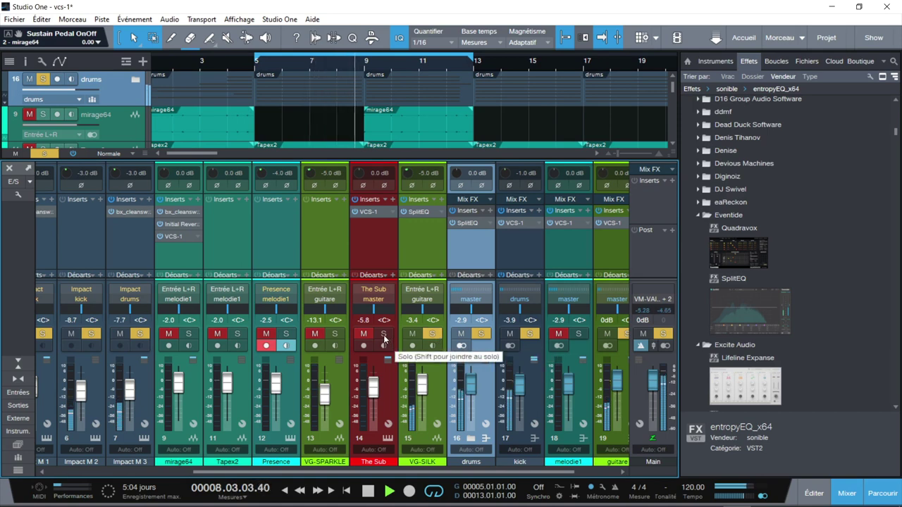
click(384, 335)
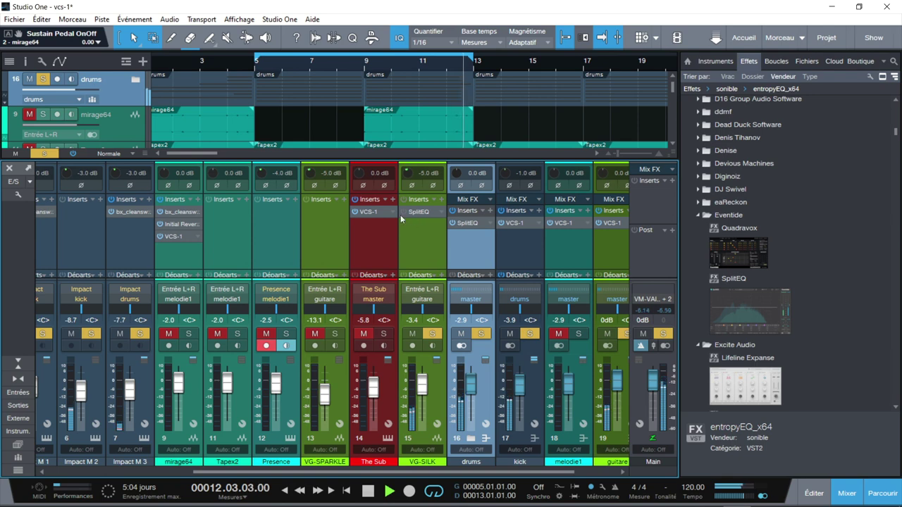
click(480, 333)
click(461, 334)
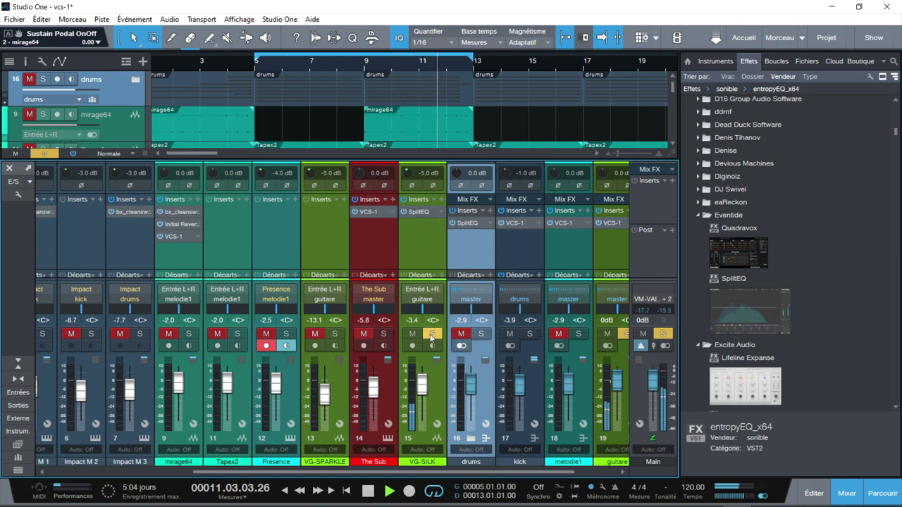
- Reopen SplitEQ on VG-SILK and load the Rebalance guitar preset Back Off the Acoustic
click(420, 212)
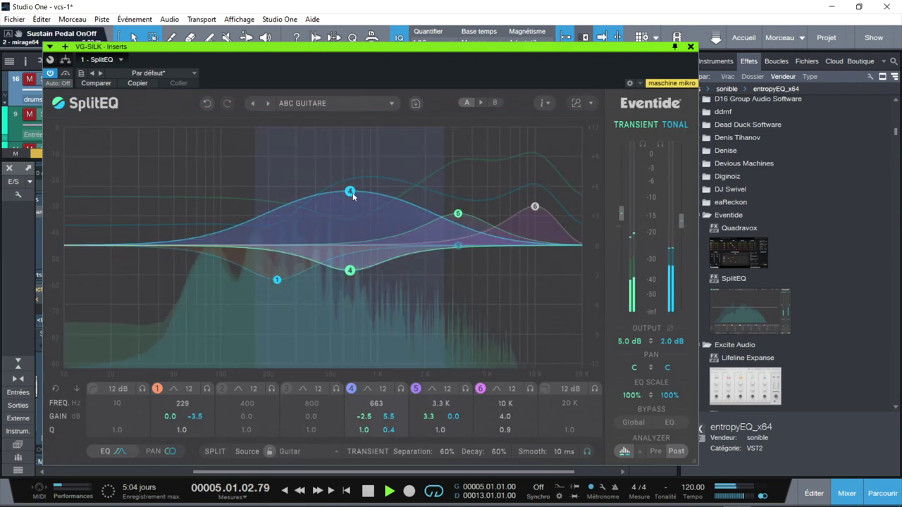
click(316, 102)
mouse_move(321, 137)
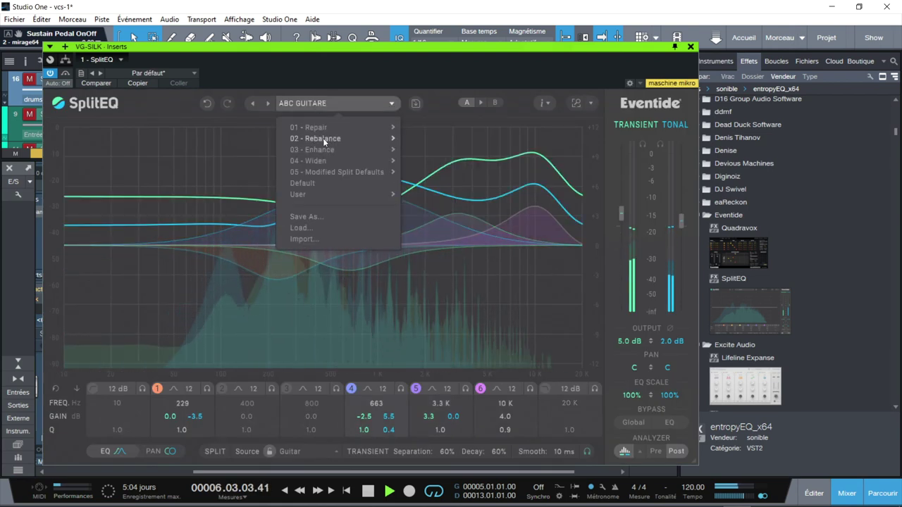
mouse_move(451, 179)
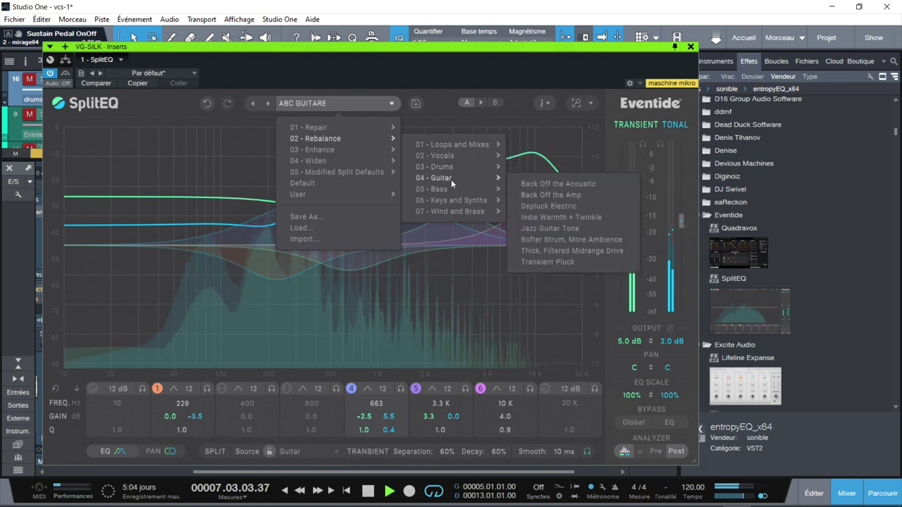
click(554, 183)
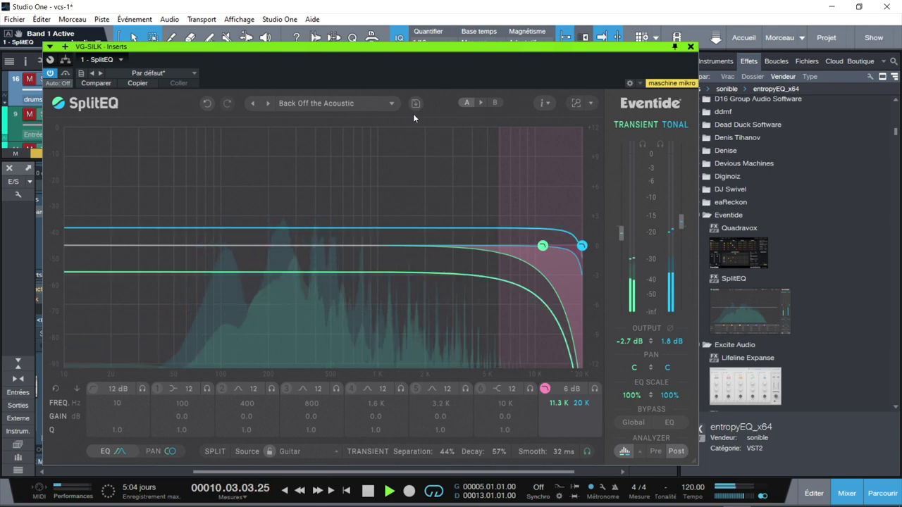
- Load the Rebalance guitar preset Depluck Electric on the VG-SILK SplitEQ
click(359, 102)
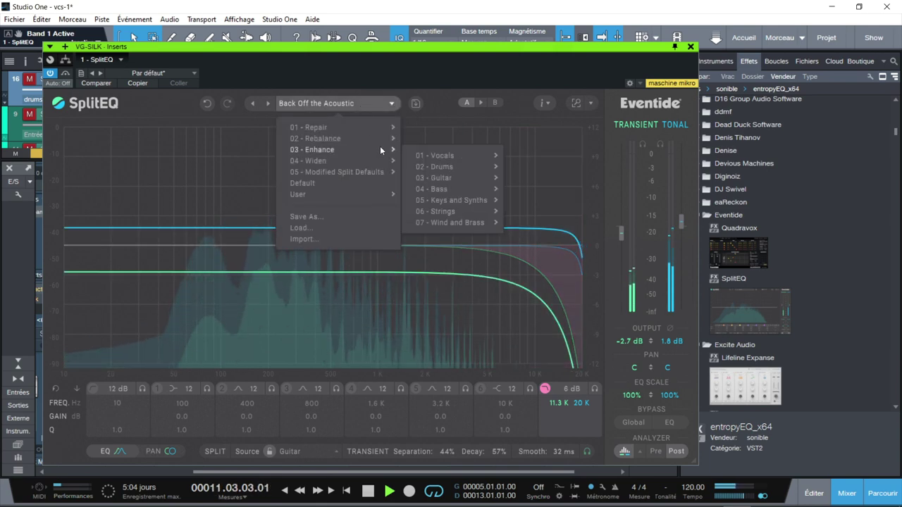
mouse_move(372, 139)
mouse_move(453, 180)
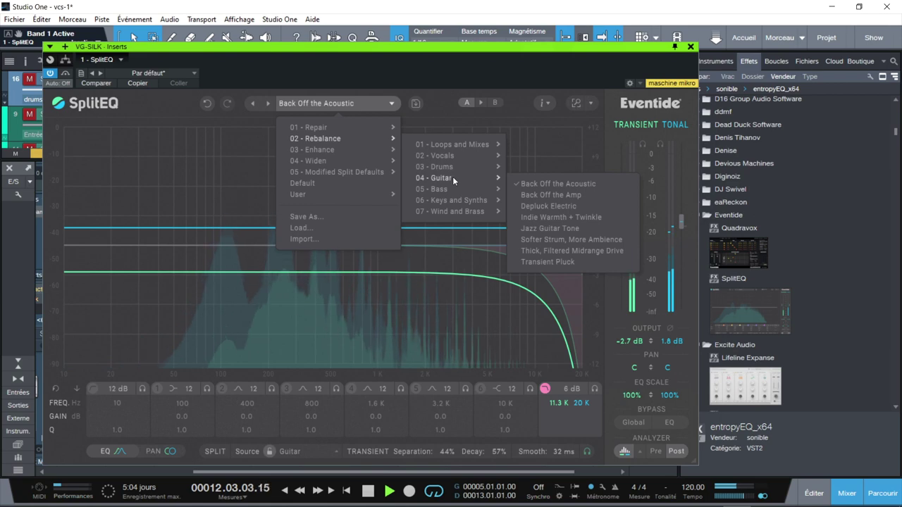
click(538, 205)
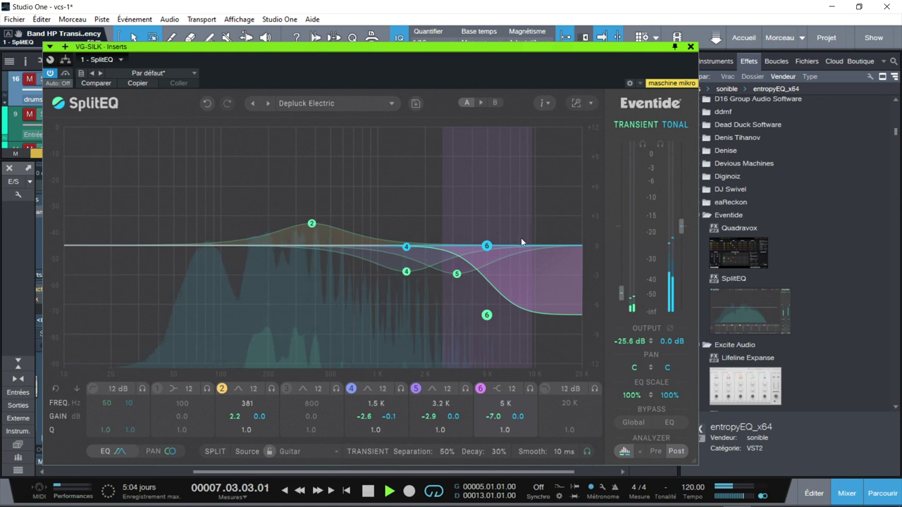
- Compare the Depluck Electric sound with the plugin globally bypassed, and load the Enhance guitar preset Freshen Nylon Guitar
click(631, 423)
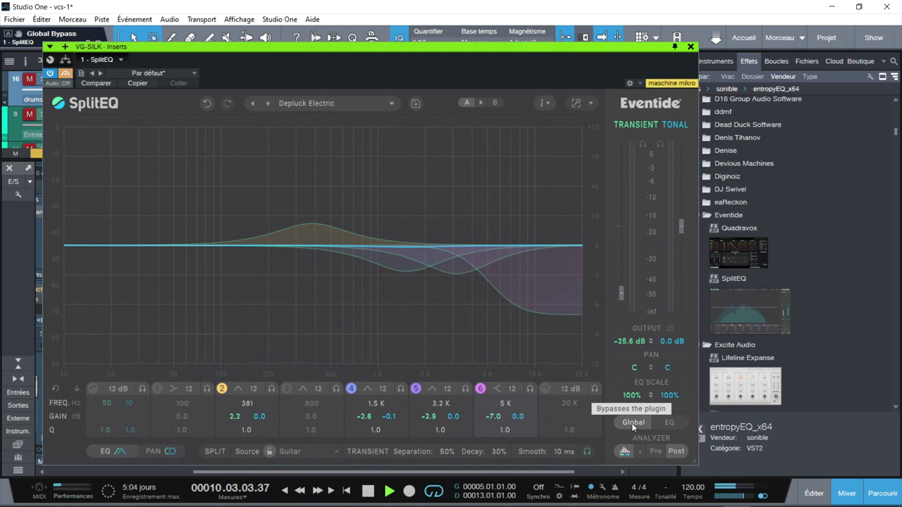
click(631, 423)
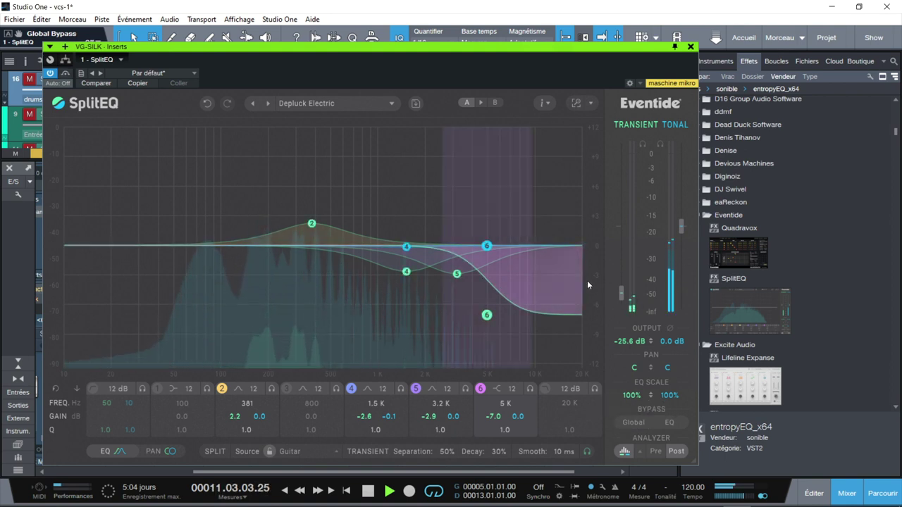
click(392, 104)
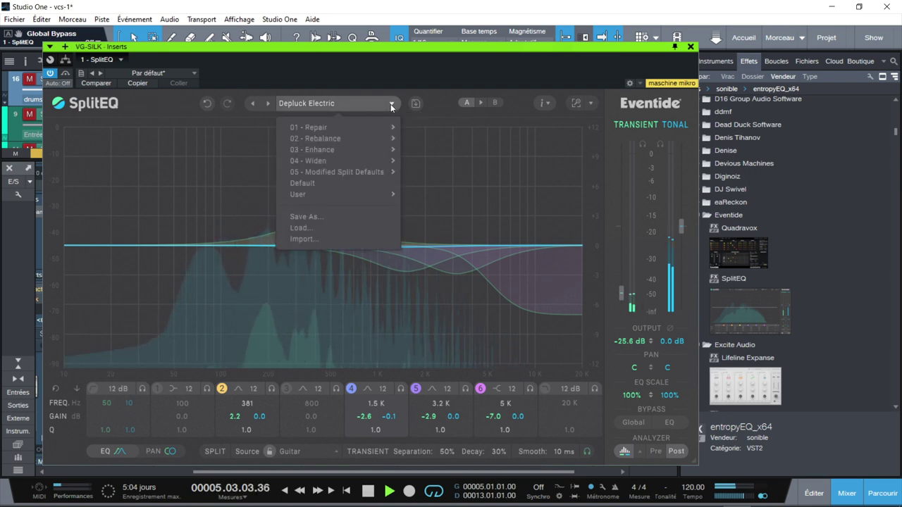
mouse_move(368, 149)
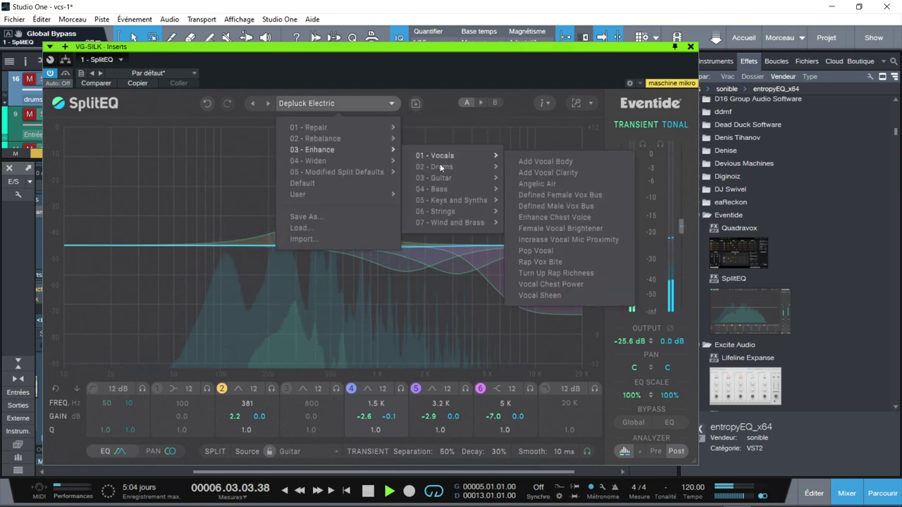
mouse_move(457, 178)
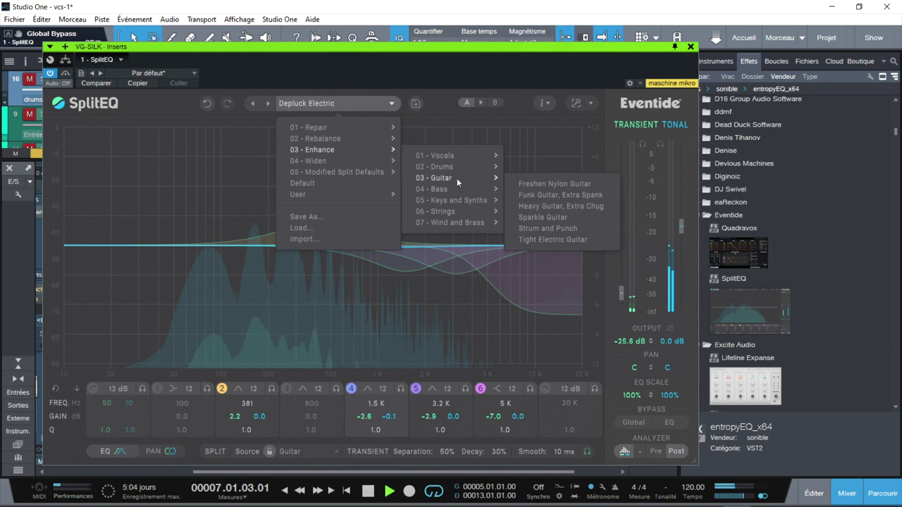
click(546, 184)
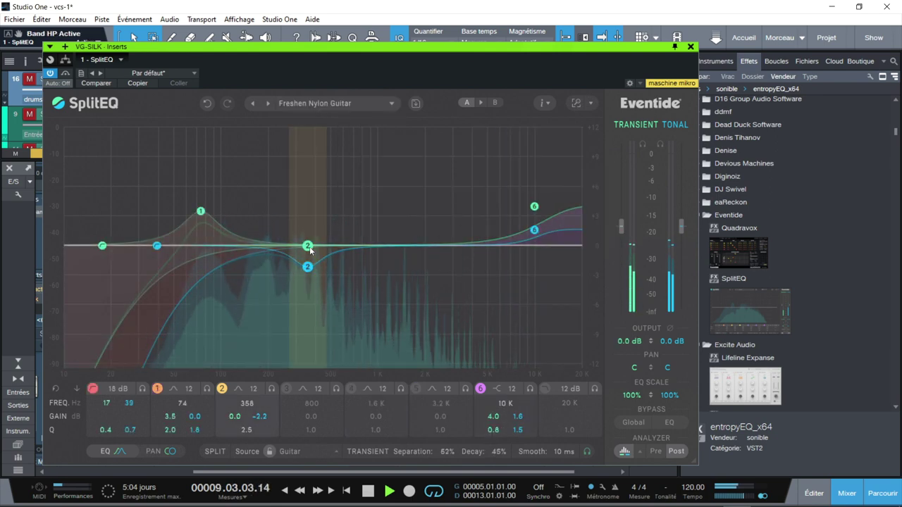
- Shape band 2's transient curve at 475 Hz with a gain of 4.4 dB and a Q of 0.7
drag(308, 248, 327, 216)
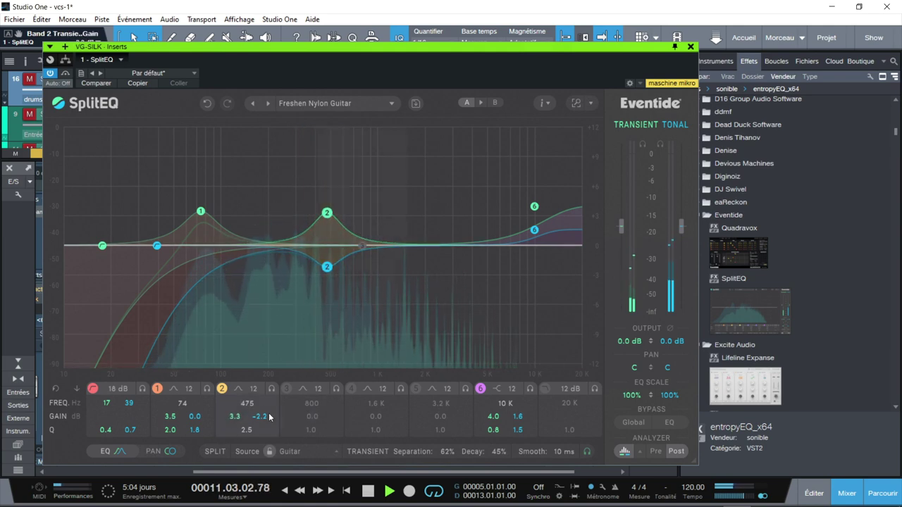
drag(236, 419, 231, 451)
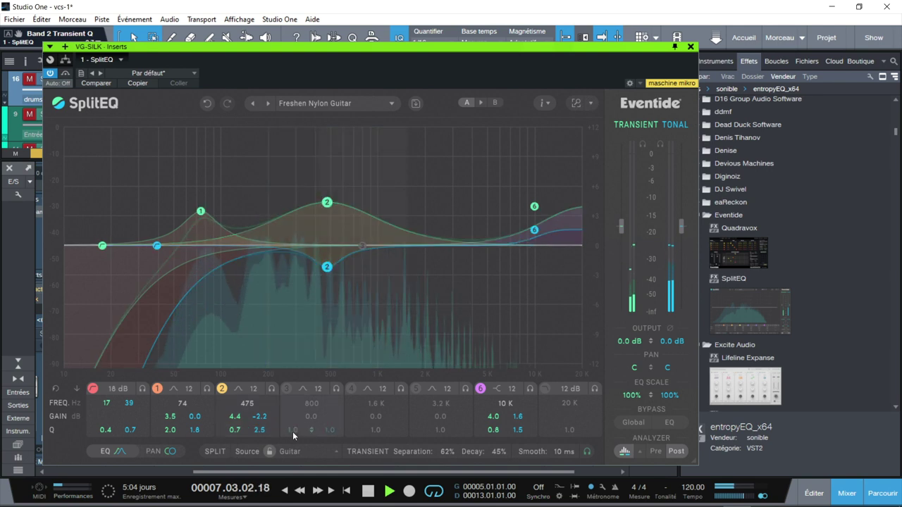
- Set band 6 to 4.1 kHz with 5.5 dB transient gain while soloing the transients, and briefly audition the tonal part alone
click(641, 146)
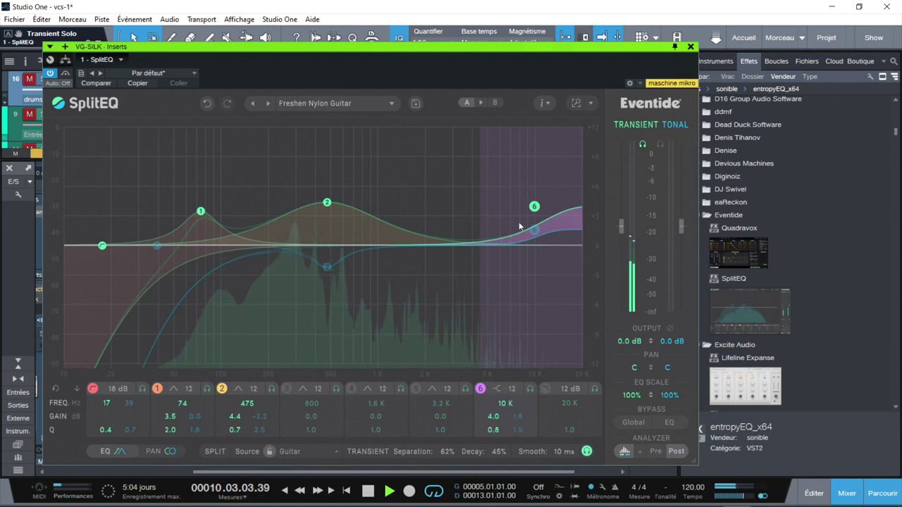
drag(534, 206, 474, 194)
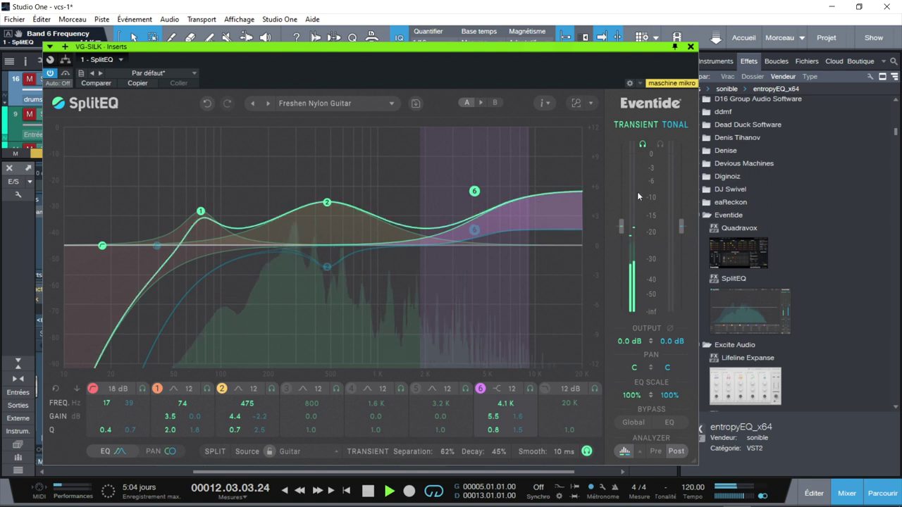
click(641, 144)
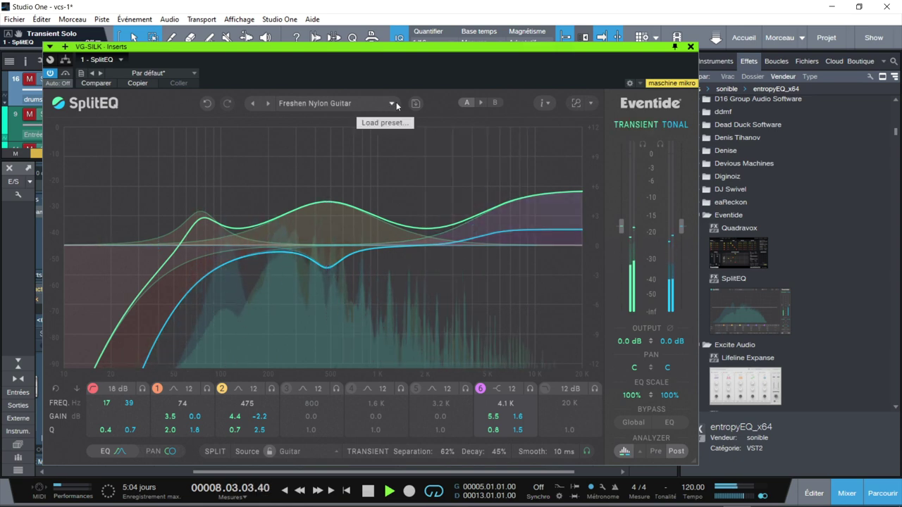
click(659, 144)
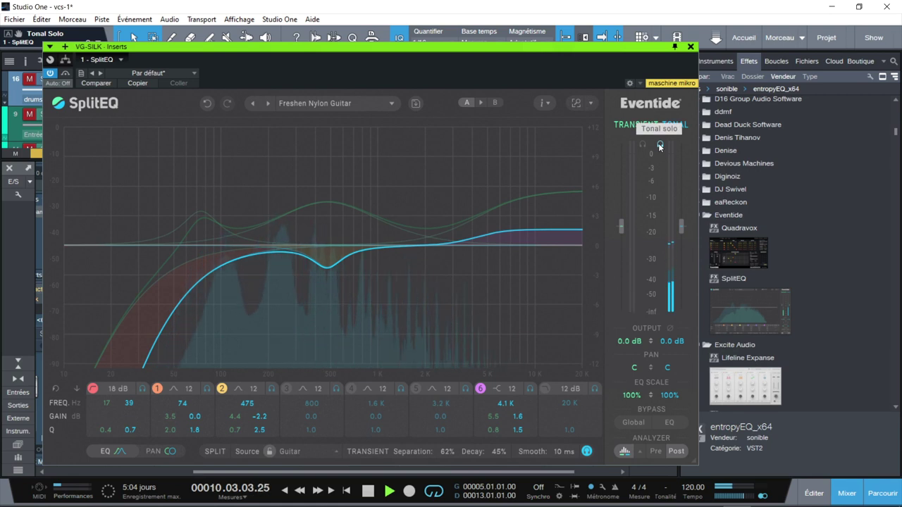
click(659, 145)
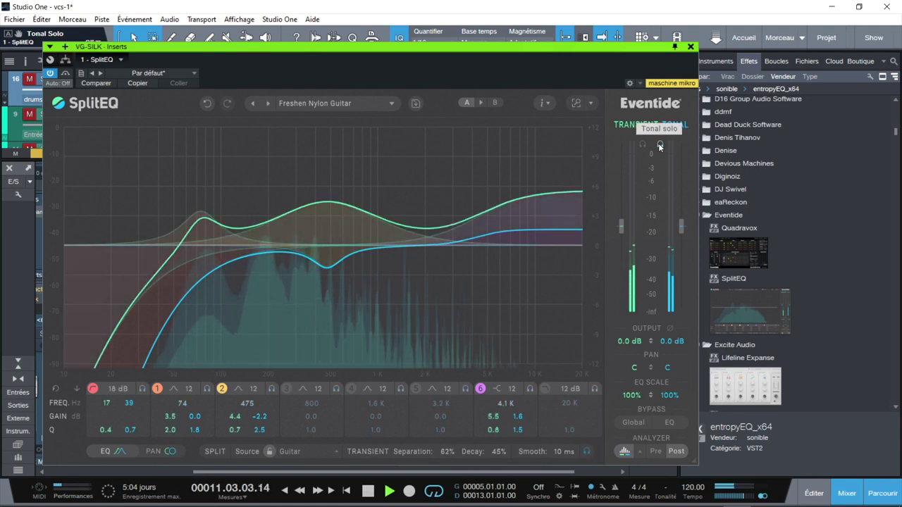
- Load the Widen guitar preset Guitar Spread and Clarity
click(351, 103)
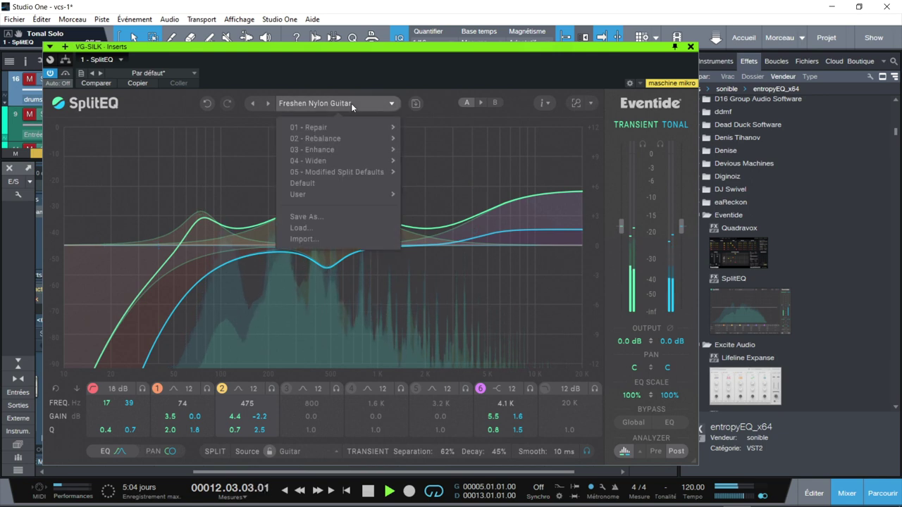
mouse_move(339, 161)
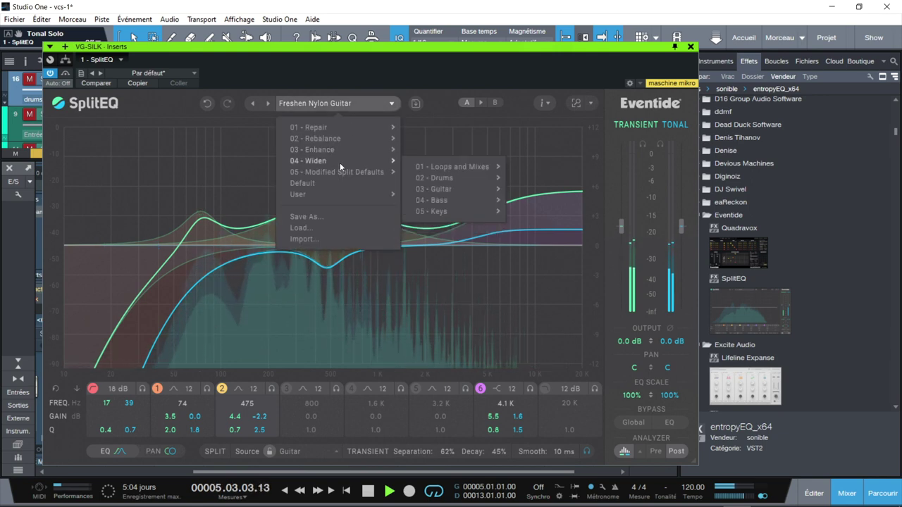
mouse_move(455, 173)
mouse_move(454, 190)
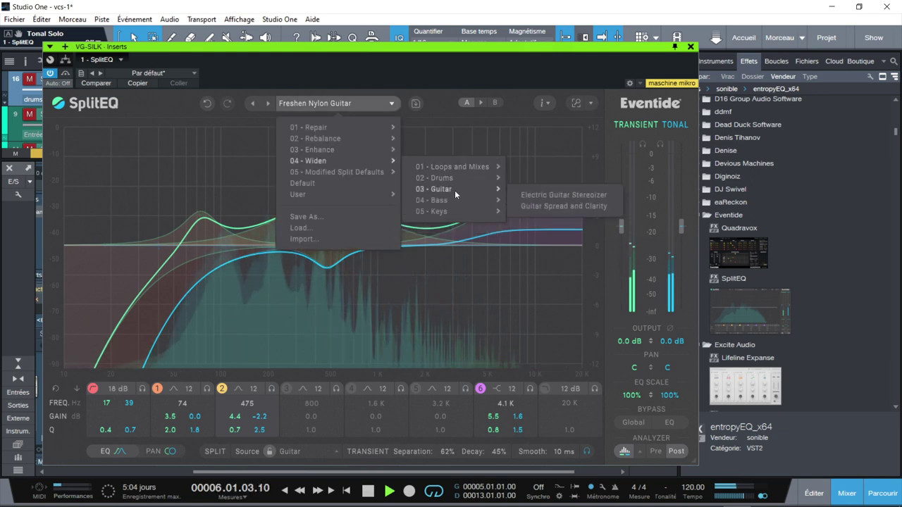
click(534, 208)
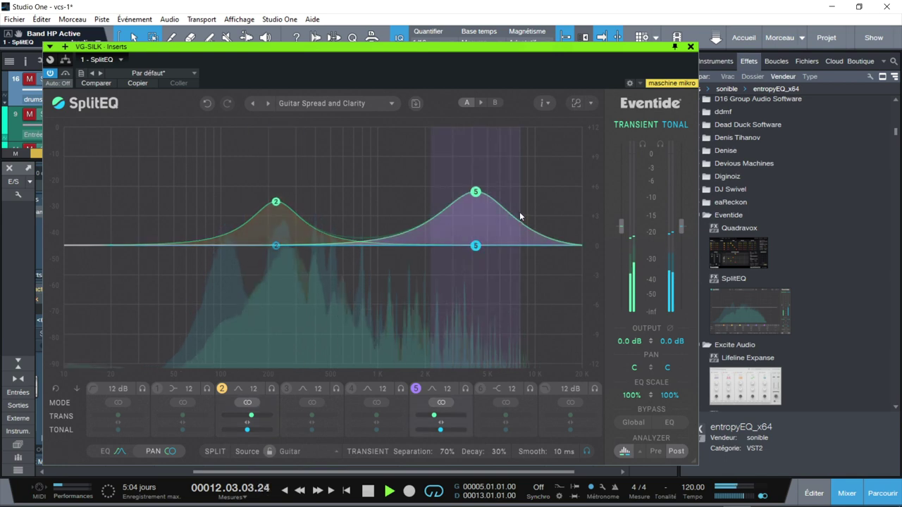
- Raise band 5's tonal gain to 3.1 dB at 3.4 kHz, and shift its transient and tonal pan slightly to the right
drag(477, 247, 462, 218)
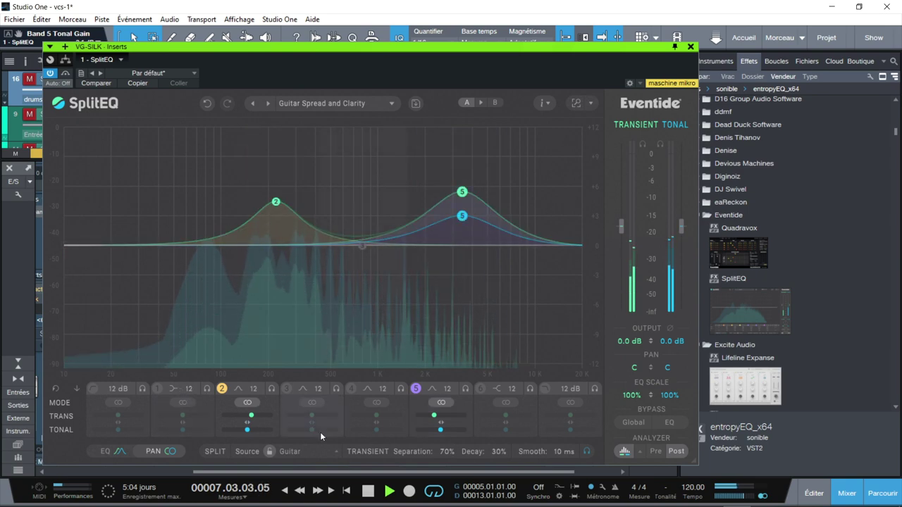
click(441, 424)
drag(441, 425, 444, 430)
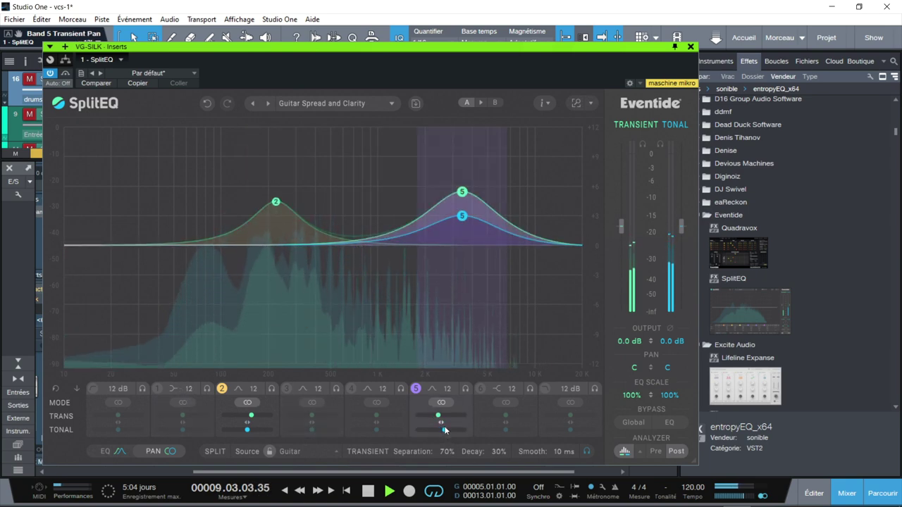
- Set band 5's tonal Q to 0.3, and move the band to 3.2 kHz with 5.8 dB transient and 4.4 dB tonal gain
click(111, 451)
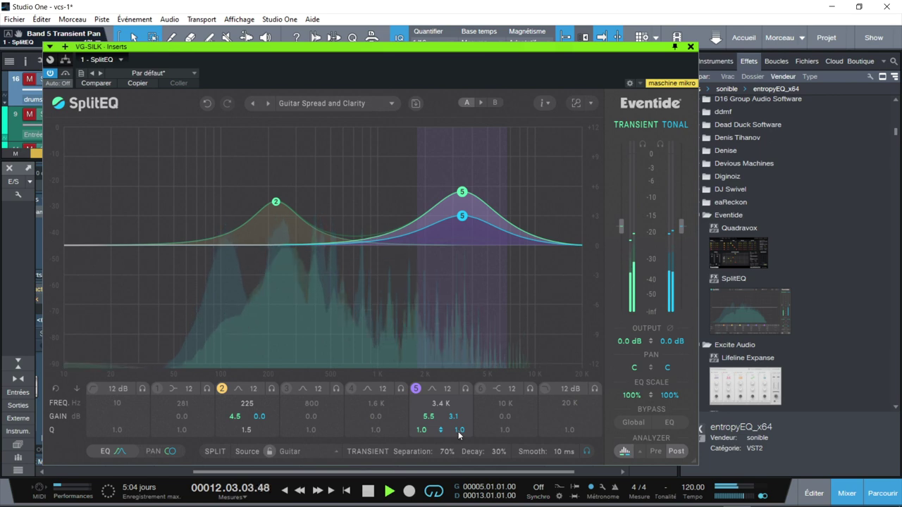
drag(459, 432, 460, 450)
drag(462, 215, 457, 207)
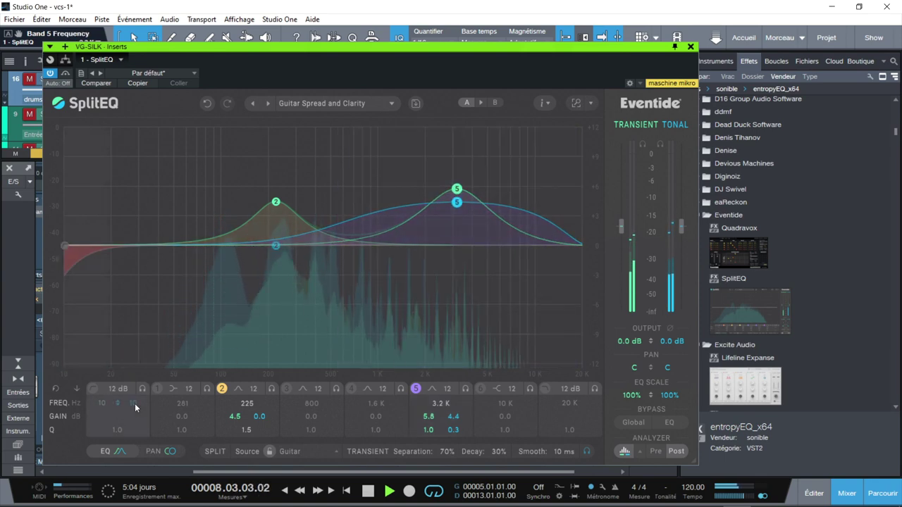
- Move band 5's transient pan just right of centre, and set the transient decay to 53% while auditioning only the transients
click(171, 451)
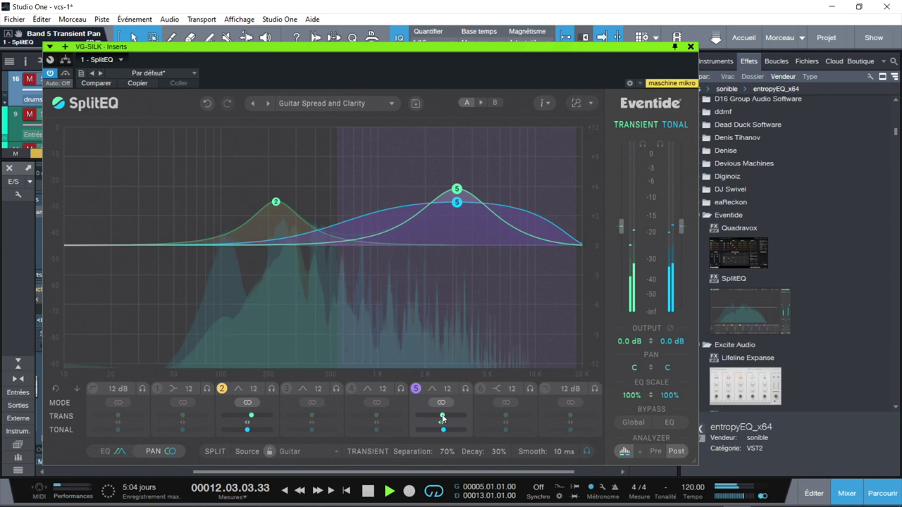
click(641, 145)
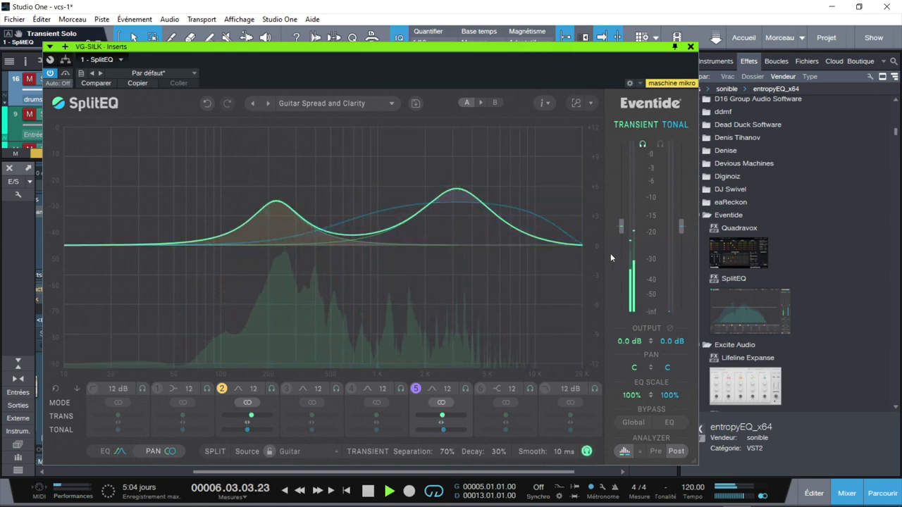
drag(498, 451, 498, 414)
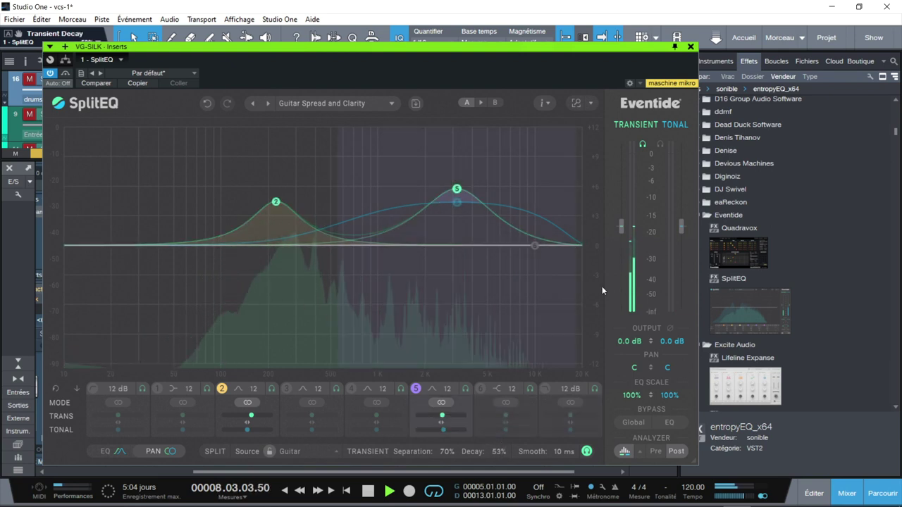
click(642, 144)
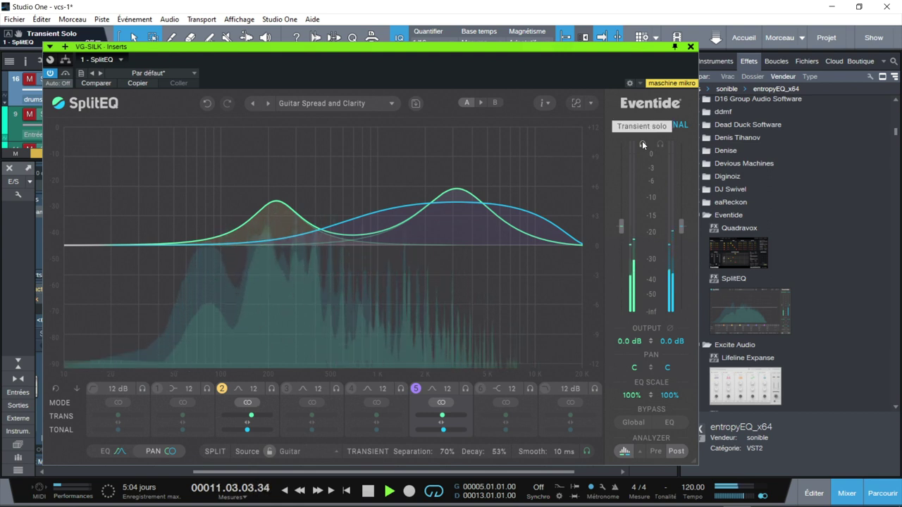
- Audition the guitar's tonal part alone, restore the full signal and stop playback
click(660, 145)
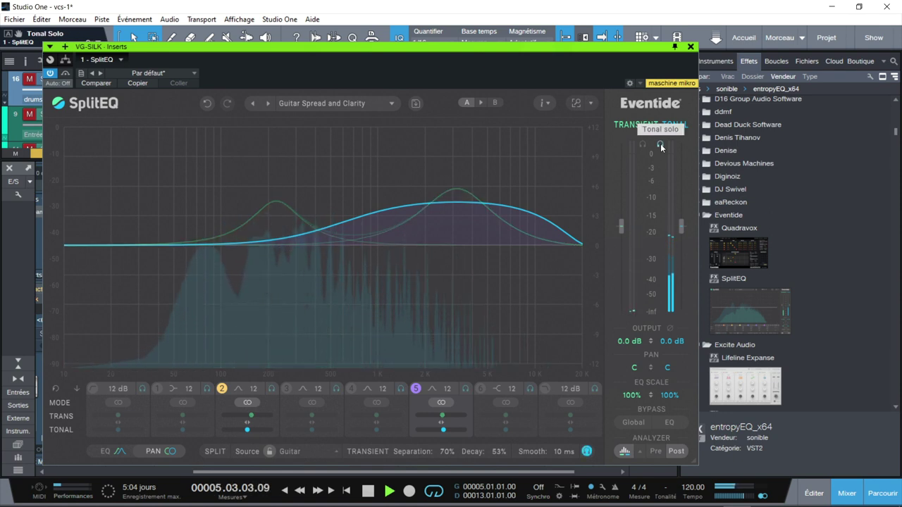
click(660, 145)
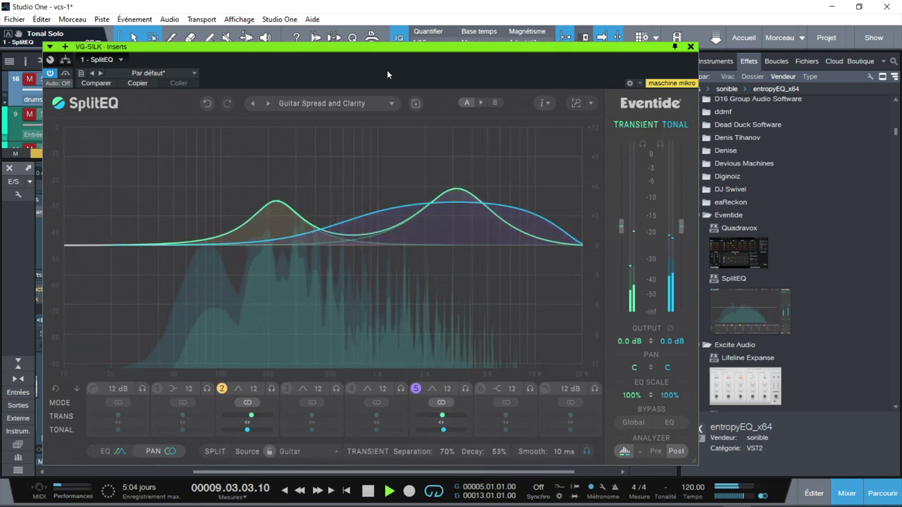
key(space)
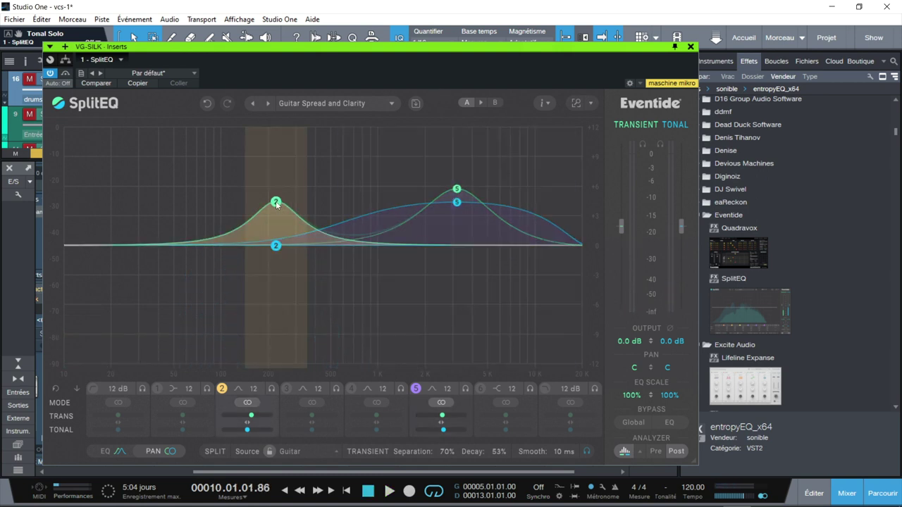
- Reset SplitEQ to the Default preset, and raise band 2 at 441 Hz to 3.5 dB transient and 5.9 dB tonal gain
drag(275, 202, 279, 244)
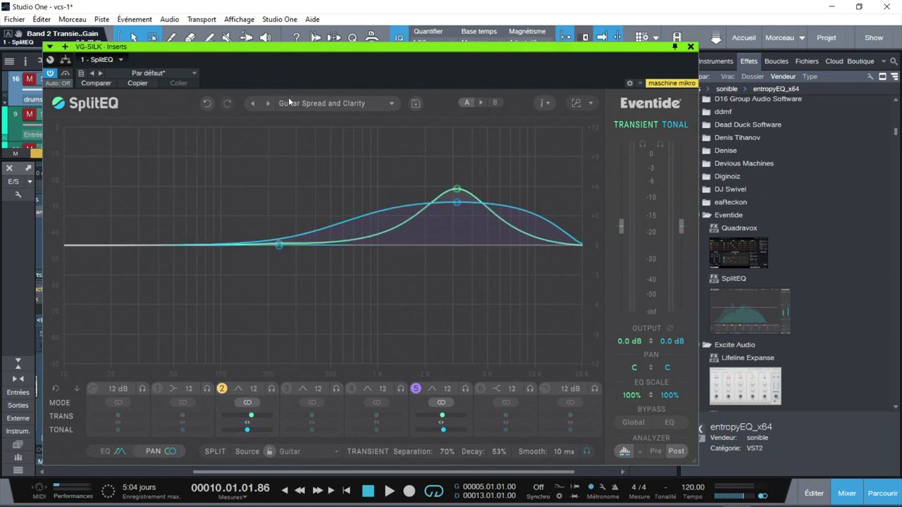
click(321, 103)
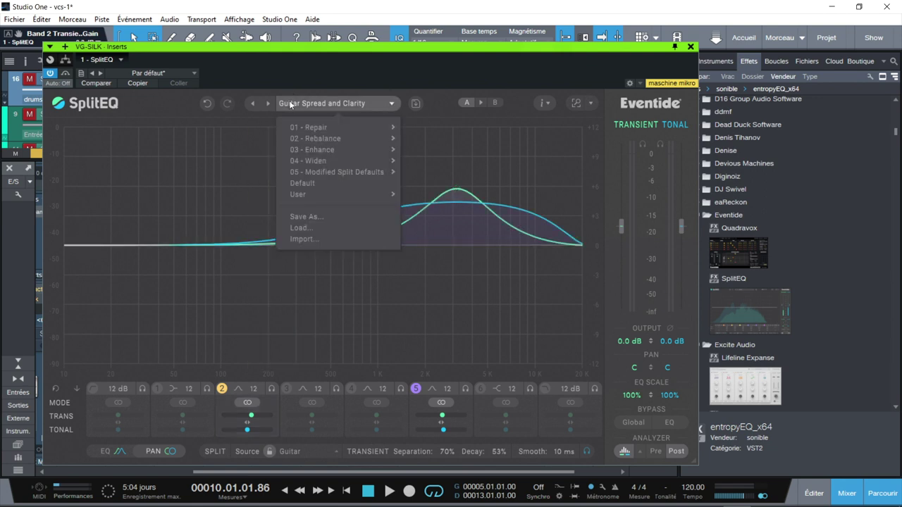
click(308, 182)
drag(319, 245, 315, 187)
drag(316, 249, 321, 211)
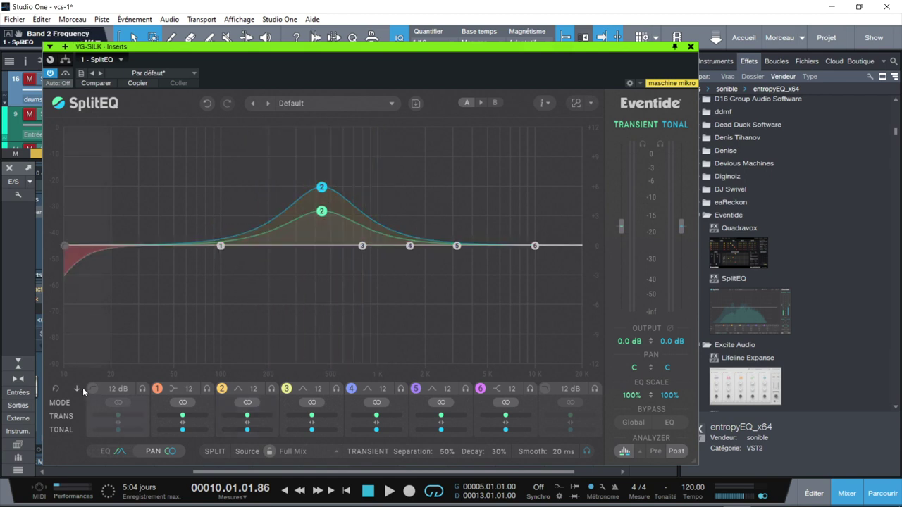
- Switch band 2's pan mode to the one with two handles per slider, and view the available Source types, keeping Full Mix
click(106, 456)
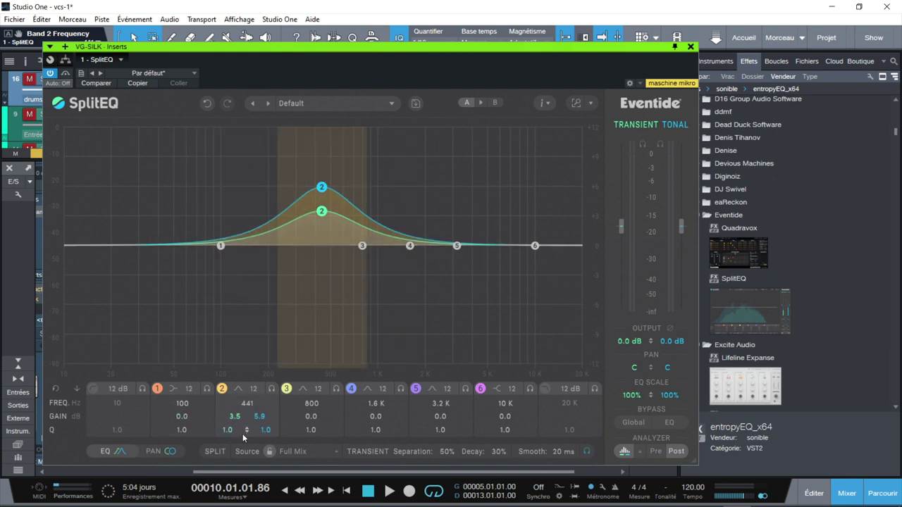
click(171, 453)
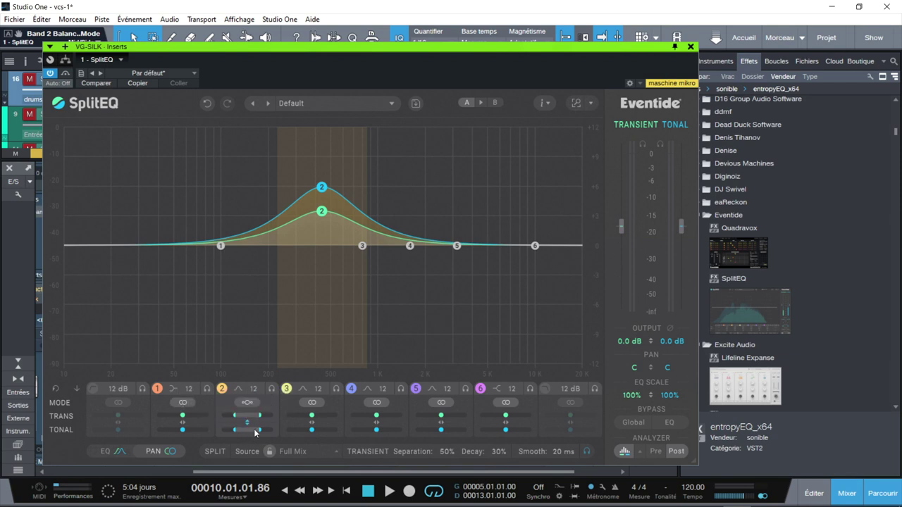
click(335, 454)
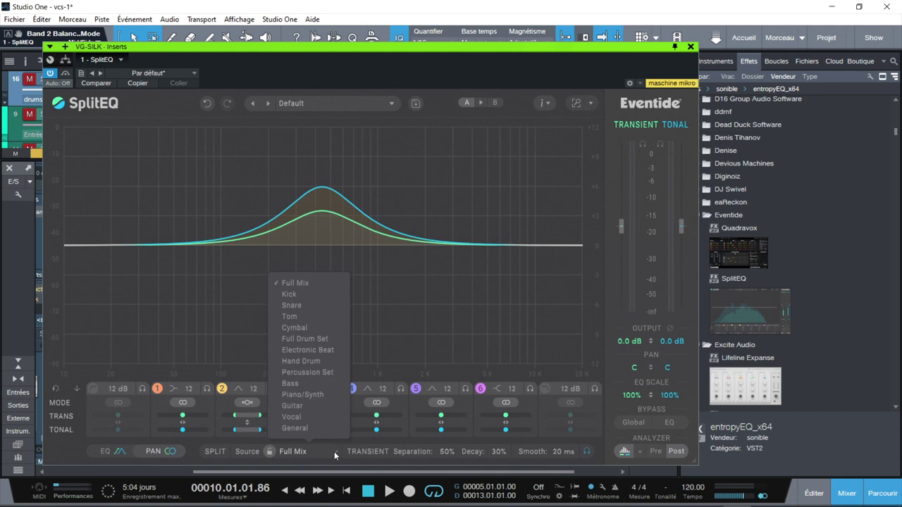
click(394, 323)
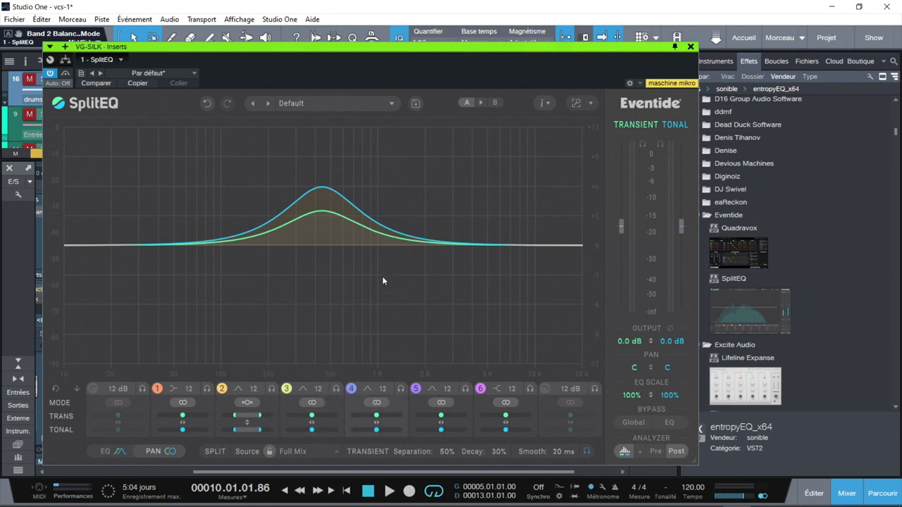
- Lower band 2's transient gain to nearly 0 dB and its tonal gain to about 2 dB
drag(319, 210, 319, 247)
drag(317, 186, 325, 224)
mouse_move(361, 252)
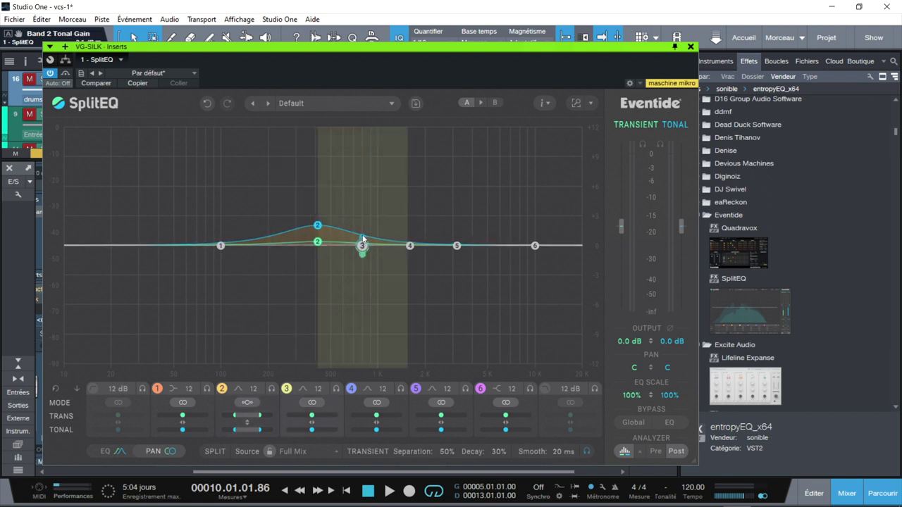